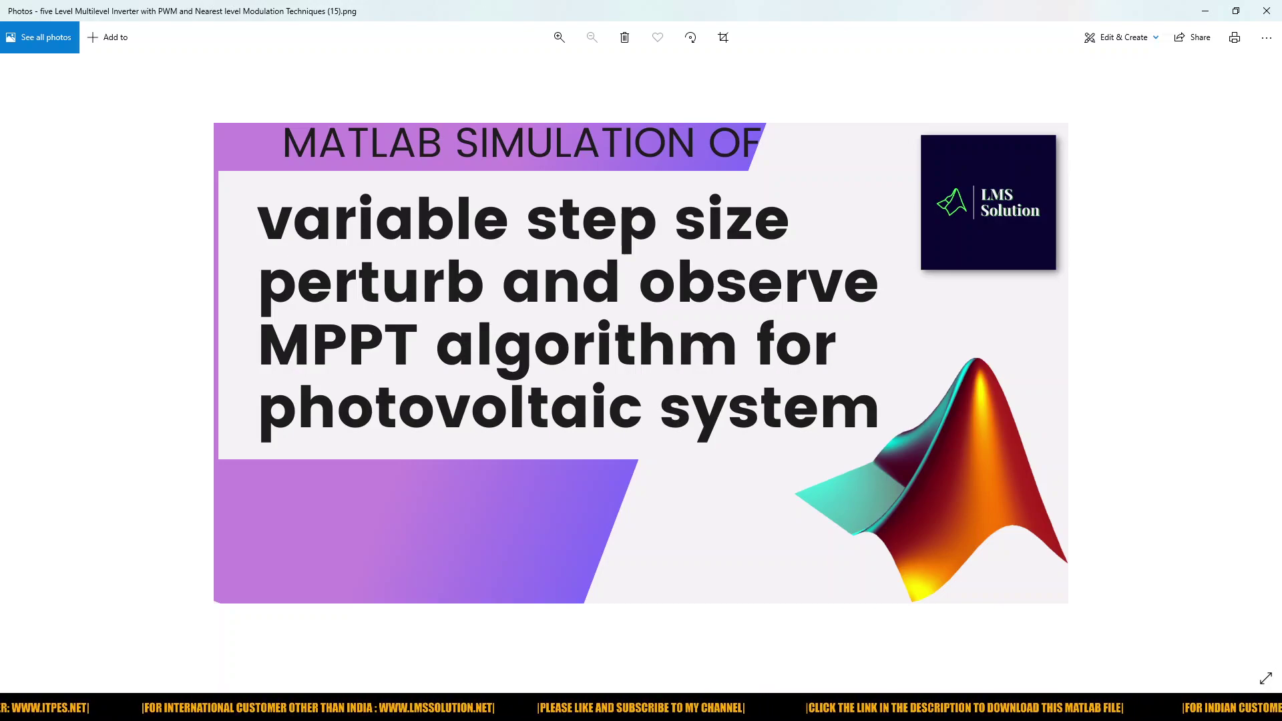
Switch from the Photos title image to the research PDF's Figure 8 flowchart on page 8
{"action": "key", "text": "alt+Tab"}
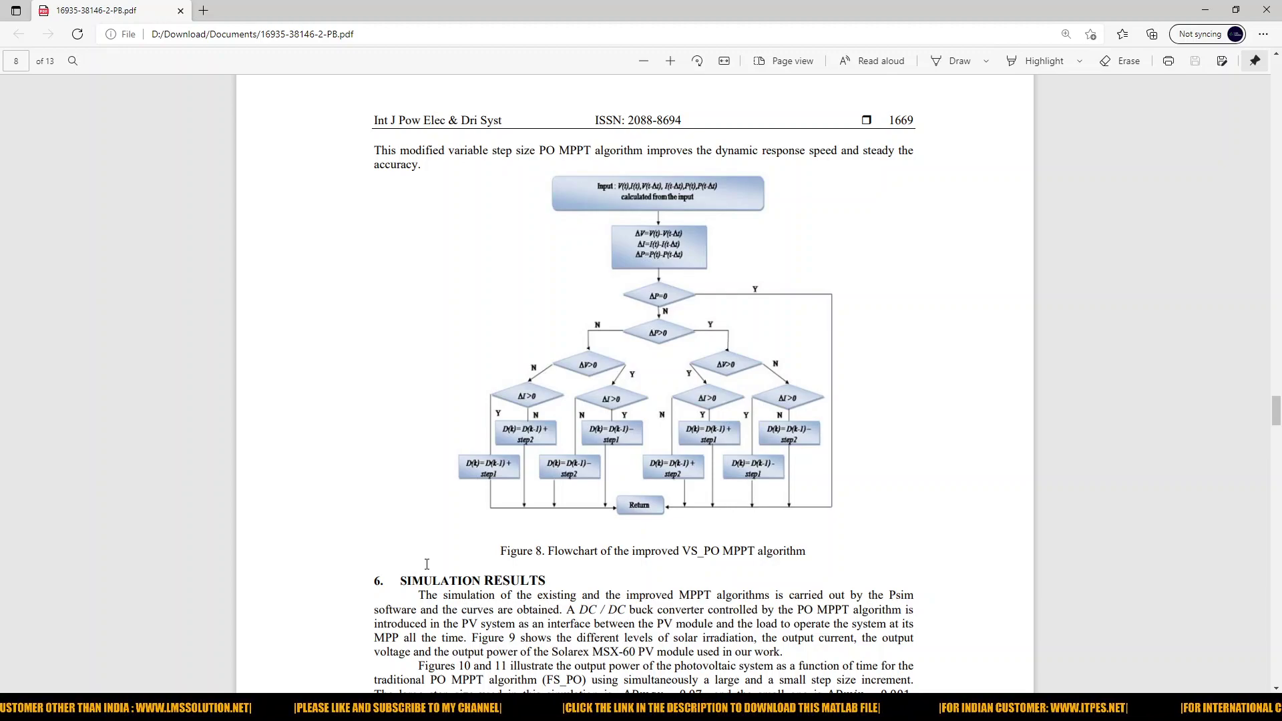
{"action": "scroll", "coordinate": [638, 298], "scroll_direction": "up", "scroll_amount": 5}
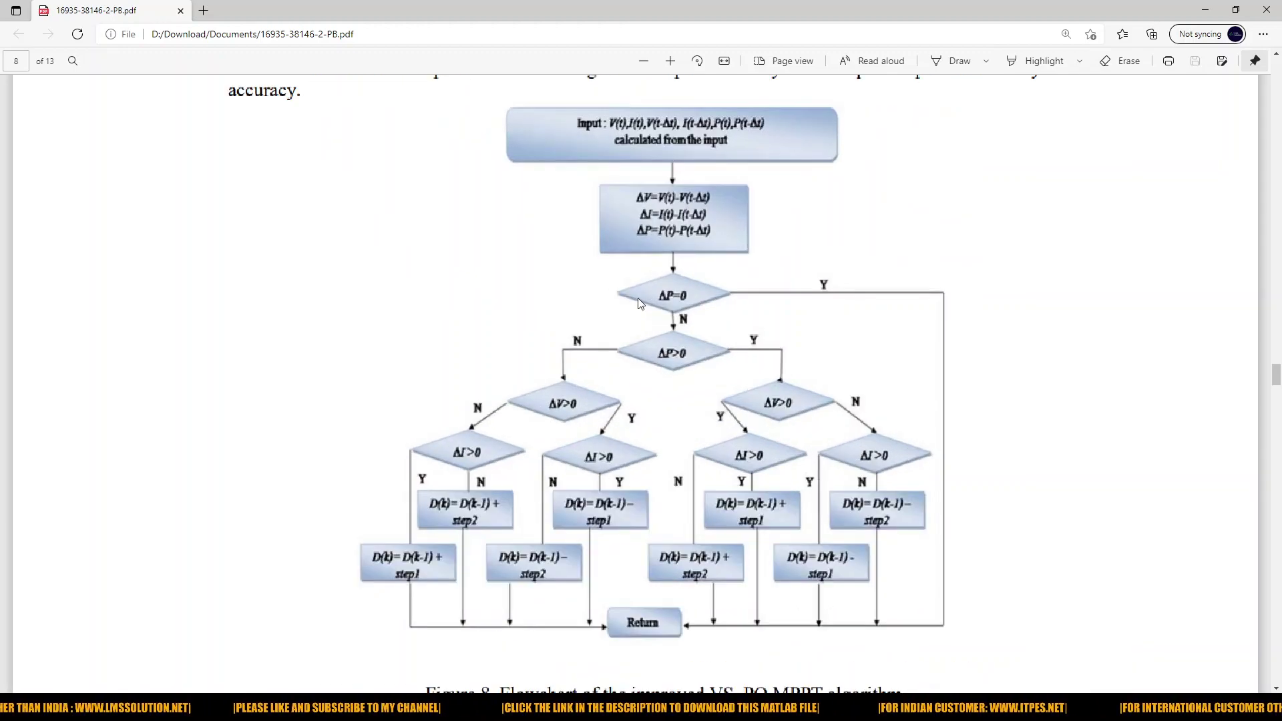
{"action": "scroll", "coordinate": [638, 298], "scroll_direction": "down", "scroll_amount": 3}
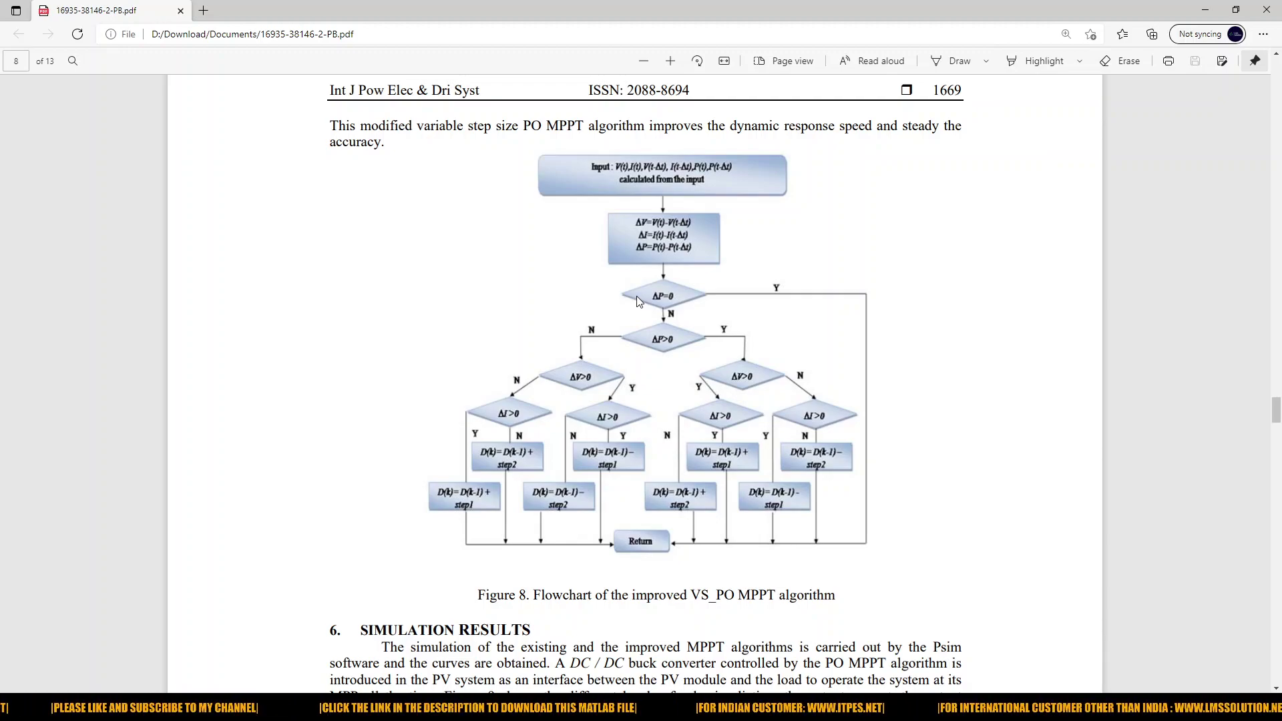
{"action": "key", "text": "super+d"}
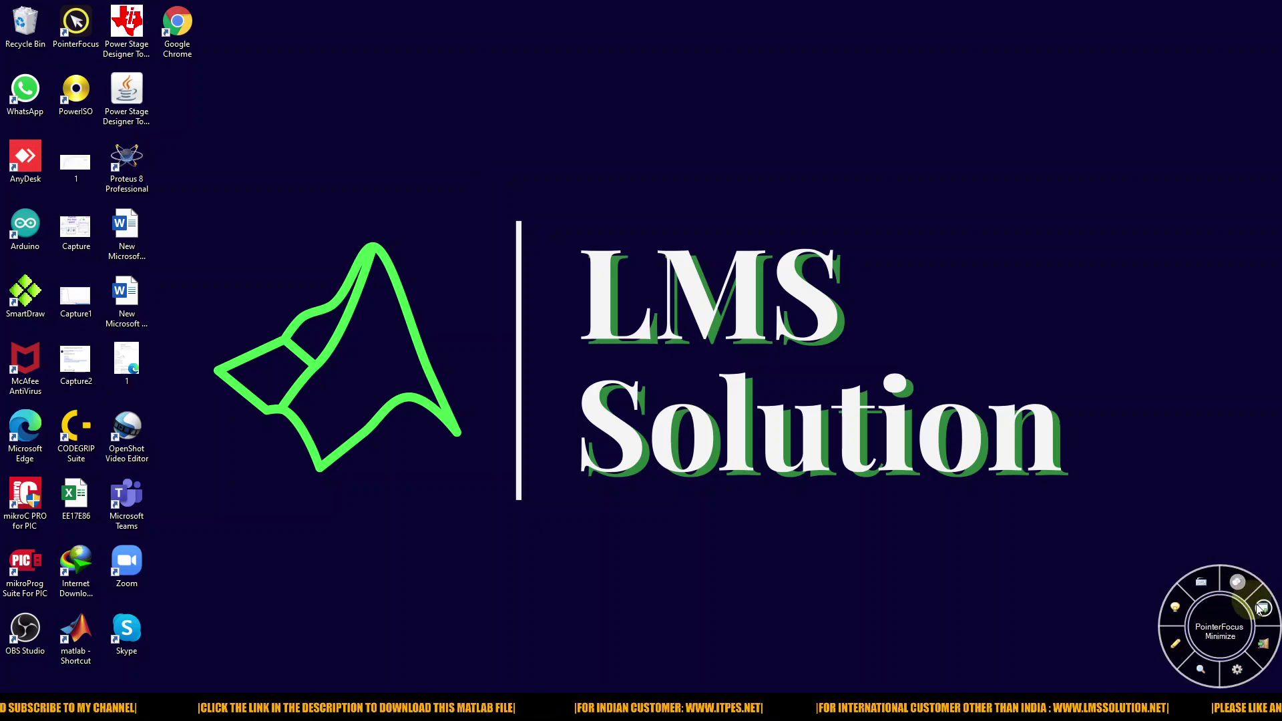
{"action": "left_click", "coordinate": [1175, 606]}
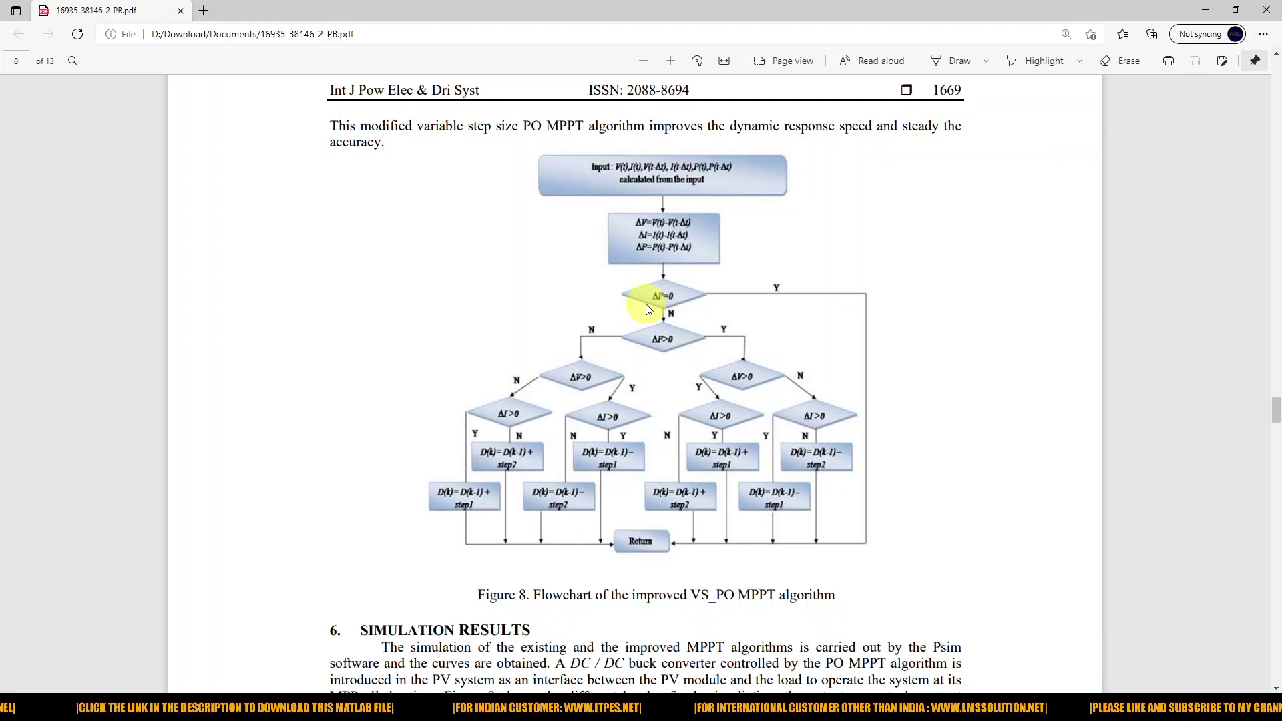
{"action": "key", "text": "F11"}
In pen mode, underline V(t) and ΔP=0 in red, flag Return, and circle ΔP>0
{"action": "key", "text": "F9"}
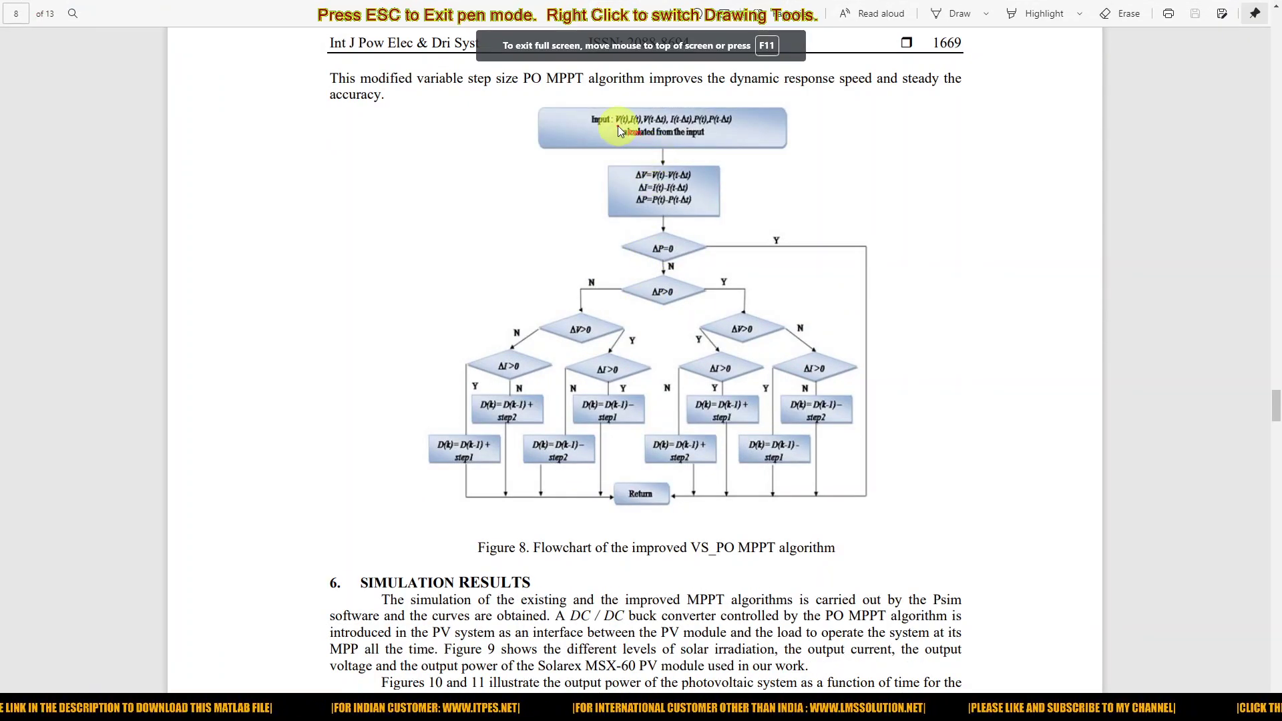
{"action": "left_click_drag", "start_coordinate": [615, 126], "coordinate": [632, 127]}
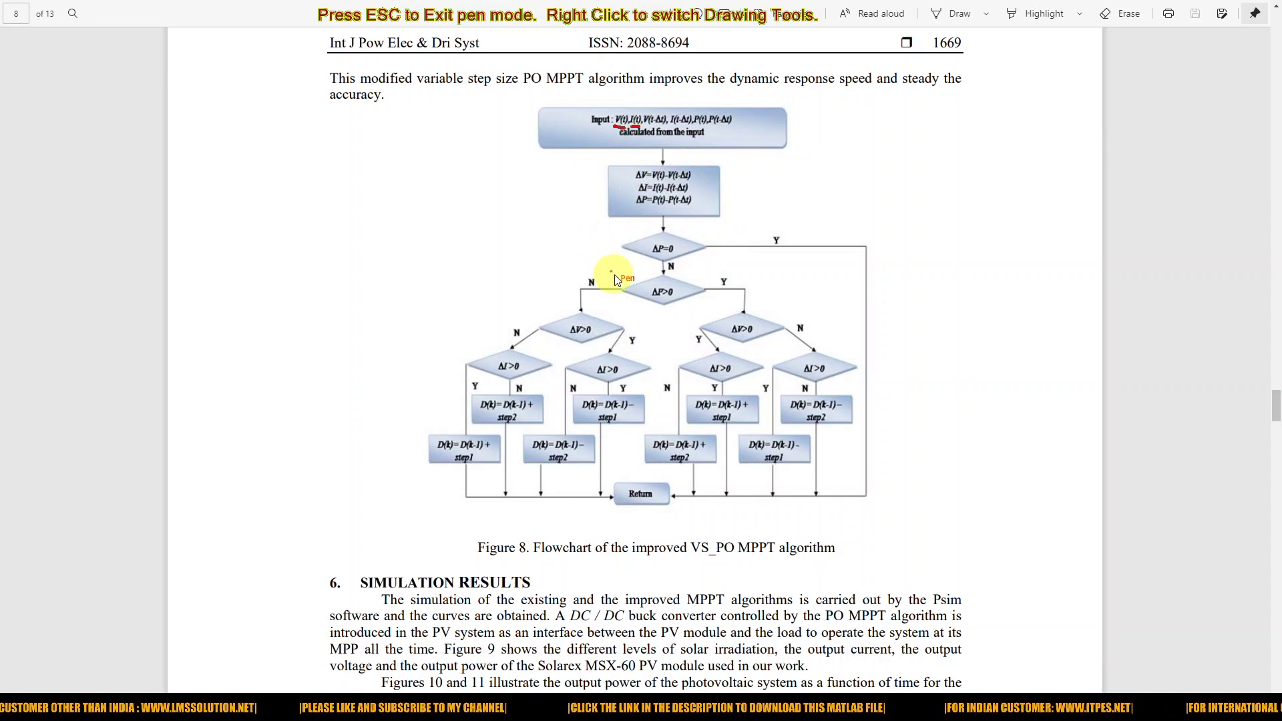
{"action": "left_click_drag", "start_coordinate": [651, 255], "coordinate": [676, 256]}
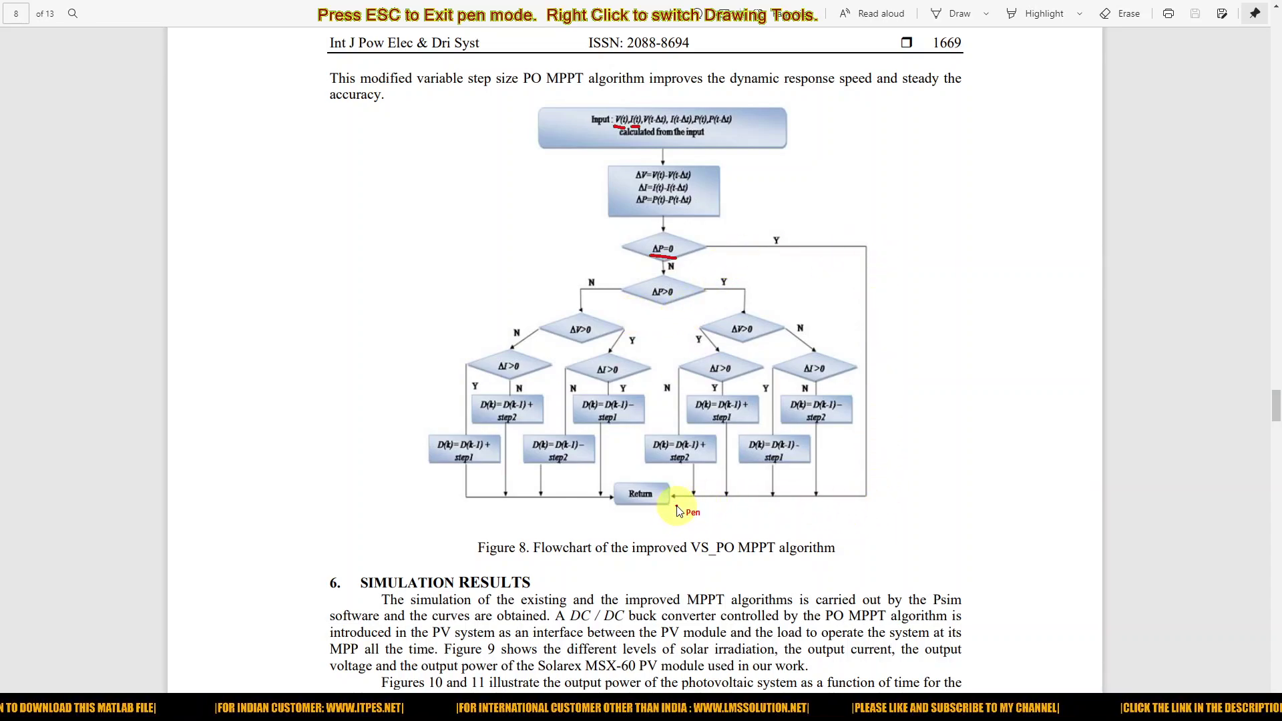
{"action": "left_click_drag", "start_coordinate": [676, 502], "coordinate": [678, 513]}
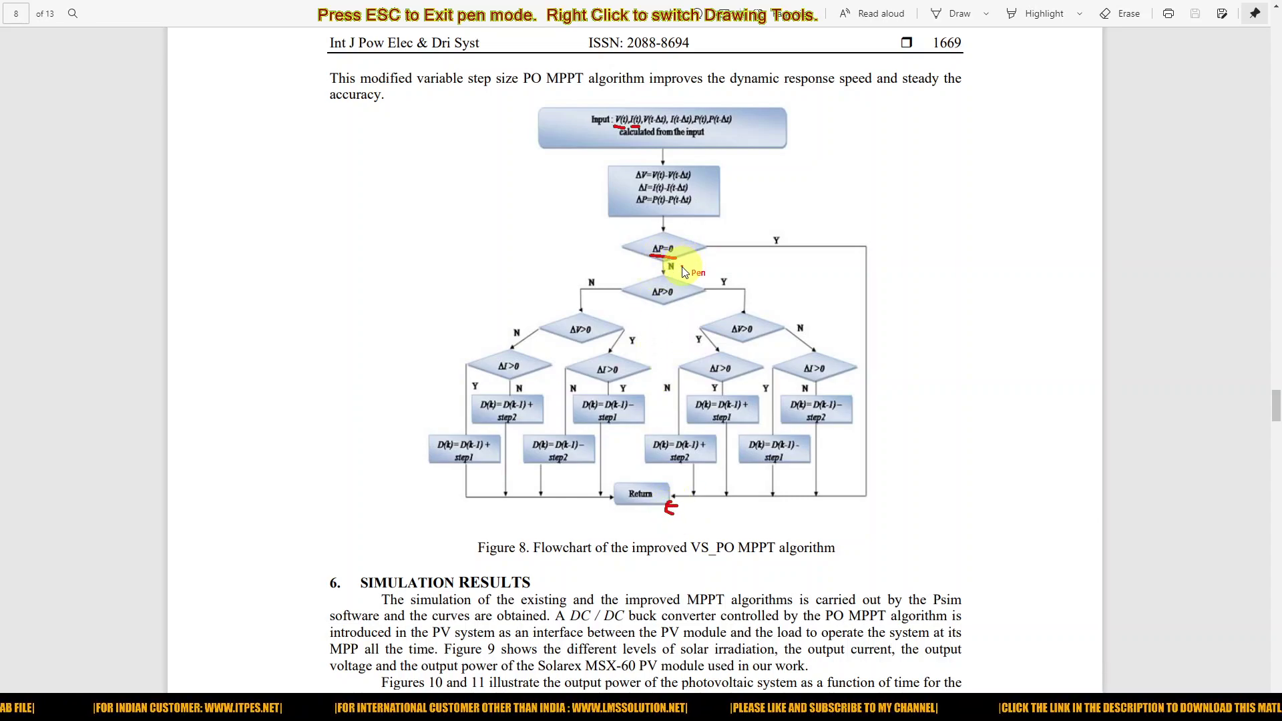
{"action": "mouse_move", "coordinate": [646, 301]}
{"action": "left_mouse_down"}
{"action": "mouse_move", "coordinate": [682, 298]}
{"action": "mouse_move", "coordinate": [634, 294]}
{"action": "mouse_move", "coordinate": [642, 304]}
{"action": "left_mouse_up"}
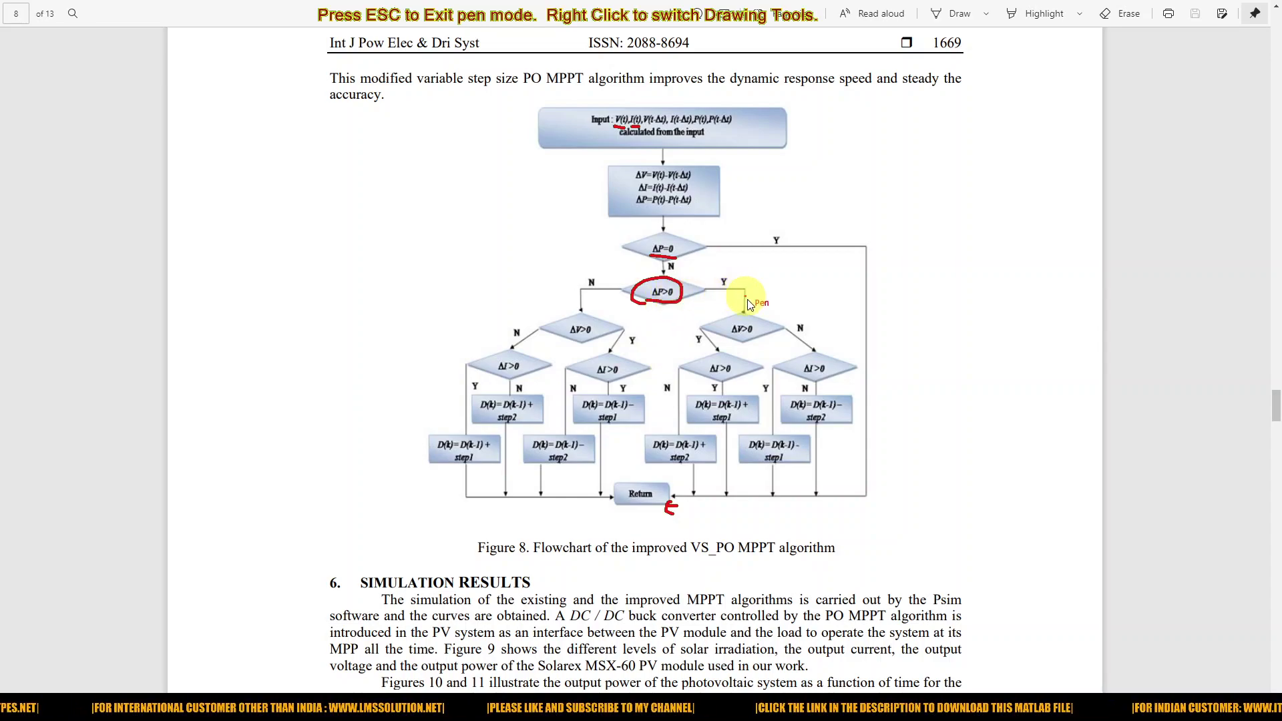
Circle the right-branch ΔV>0 and ΔI>0 decisions and four step1/step2 labels, ticking both decisions
{"action": "mouse_move", "coordinate": [749, 325]}
{"action": "left_mouse_down"}
{"action": "mouse_move", "coordinate": [725, 337]}
{"action": "mouse_move", "coordinate": [745, 337]}
{"action": "left_mouse_up"}
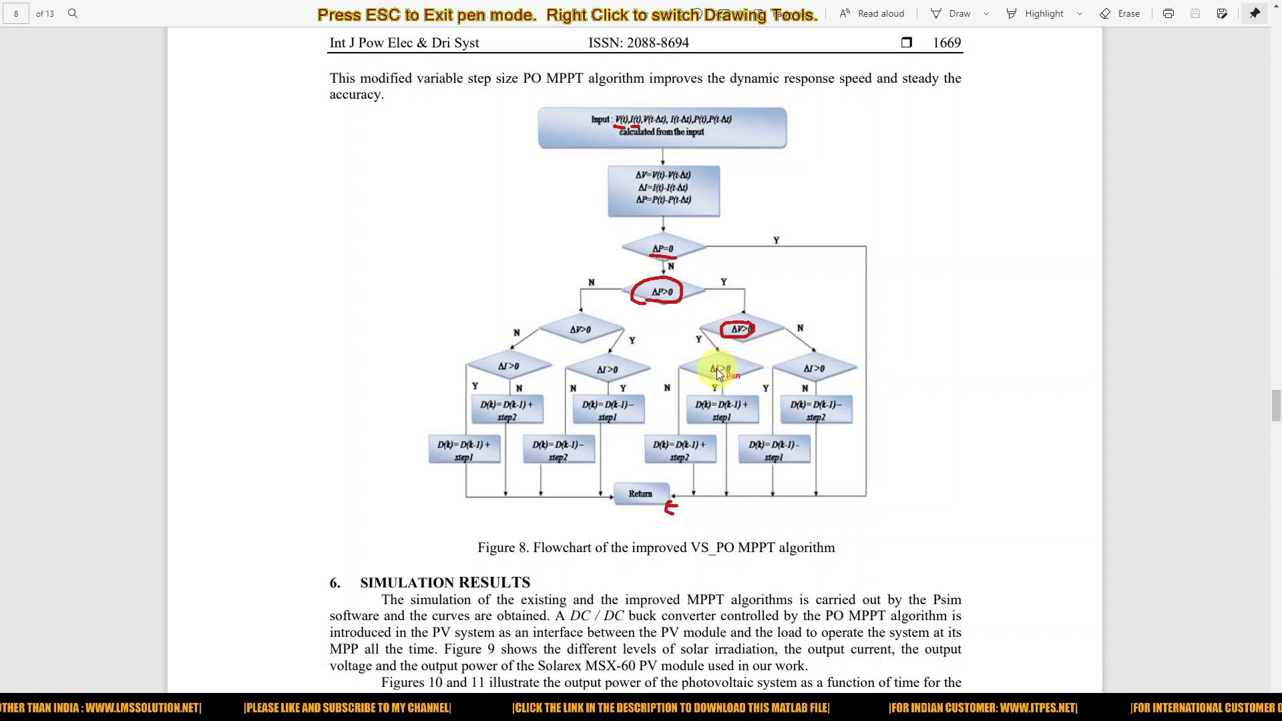
{"action": "mouse_move", "coordinate": [724, 365]}
{"action": "left_mouse_down"}
{"action": "mouse_move", "coordinate": [702, 362]}
{"action": "mouse_move", "coordinate": [701, 386]}
{"action": "mouse_move", "coordinate": [726, 360]}
{"action": "left_mouse_up"}
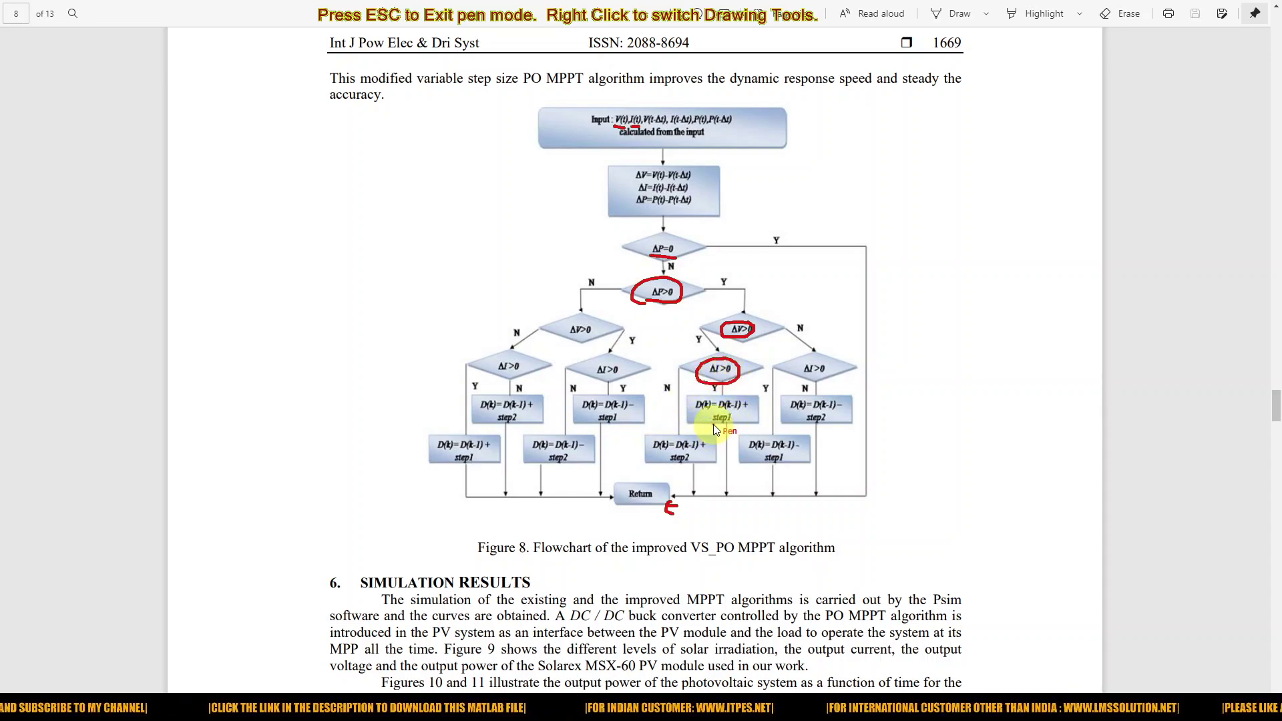
{"action": "mouse_move", "coordinate": [708, 424]}
{"action": "left_mouse_down"}
{"action": "mouse_move", "coordinate": [733, 425]}
{"action": "mouse_move", "coordinate": [732, 410]}
{"action": "mouse_move", "coordinate": [713, 411]}
{"action": "mouse_move", "coordinate": [711, 430]}
{"action": "left_mouse_up"}
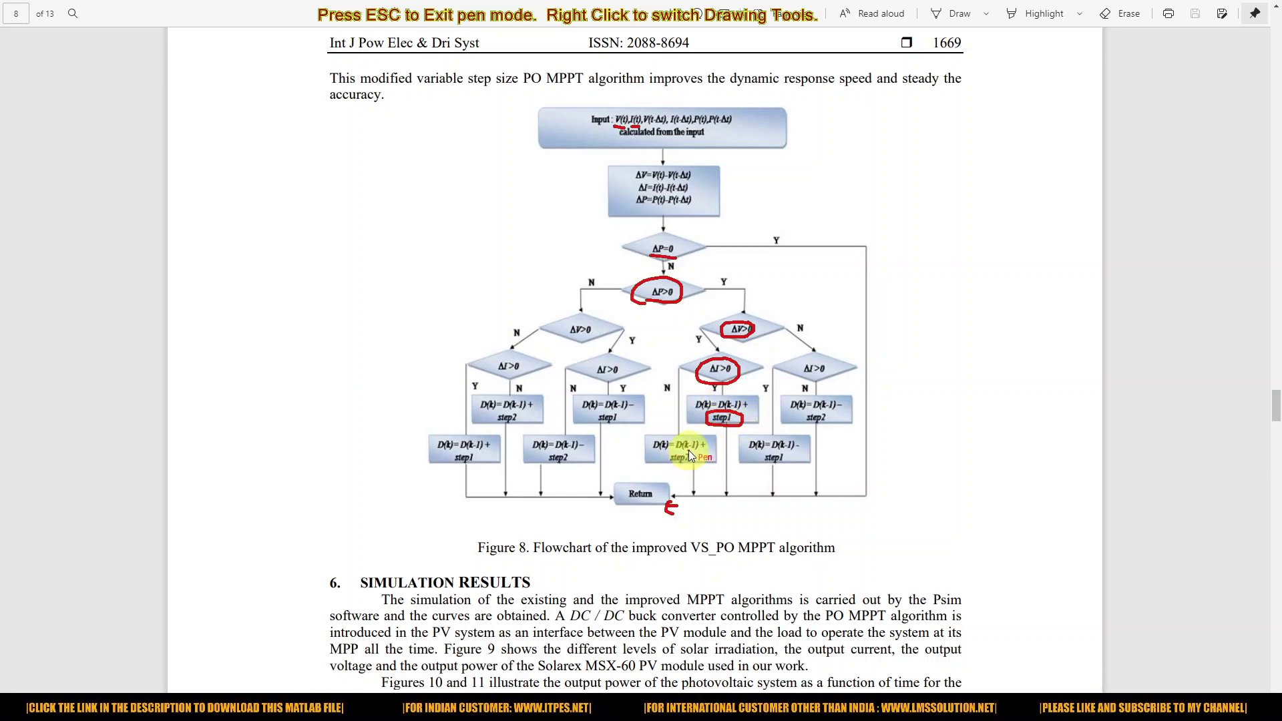
{"action": "mouse_move", "coordinate": [687, 450]}
{"action": "left_mouse_down"}
{"action": "mouse_move", "coordinate": [668, 451]}
{"action": "mouse_move", "coordinate": [688, 465]}
{"action": "mouse_move", "coordinate": [698, 457]}
{"action": "mouse_move", "coordinate": [669, 454]}
{"action": "left_mouse_up"}
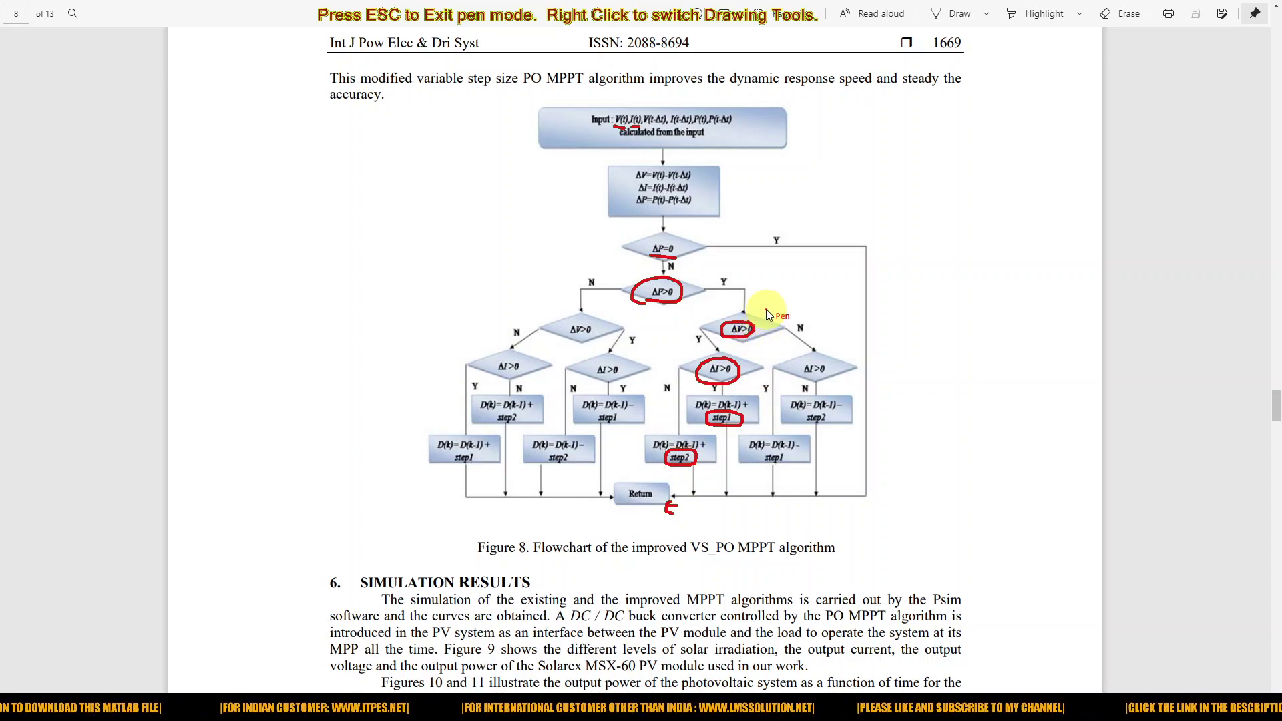
{"action": "left_click_drag", "start_coordinate": [759, 316], "coordinate": [767, 310]}
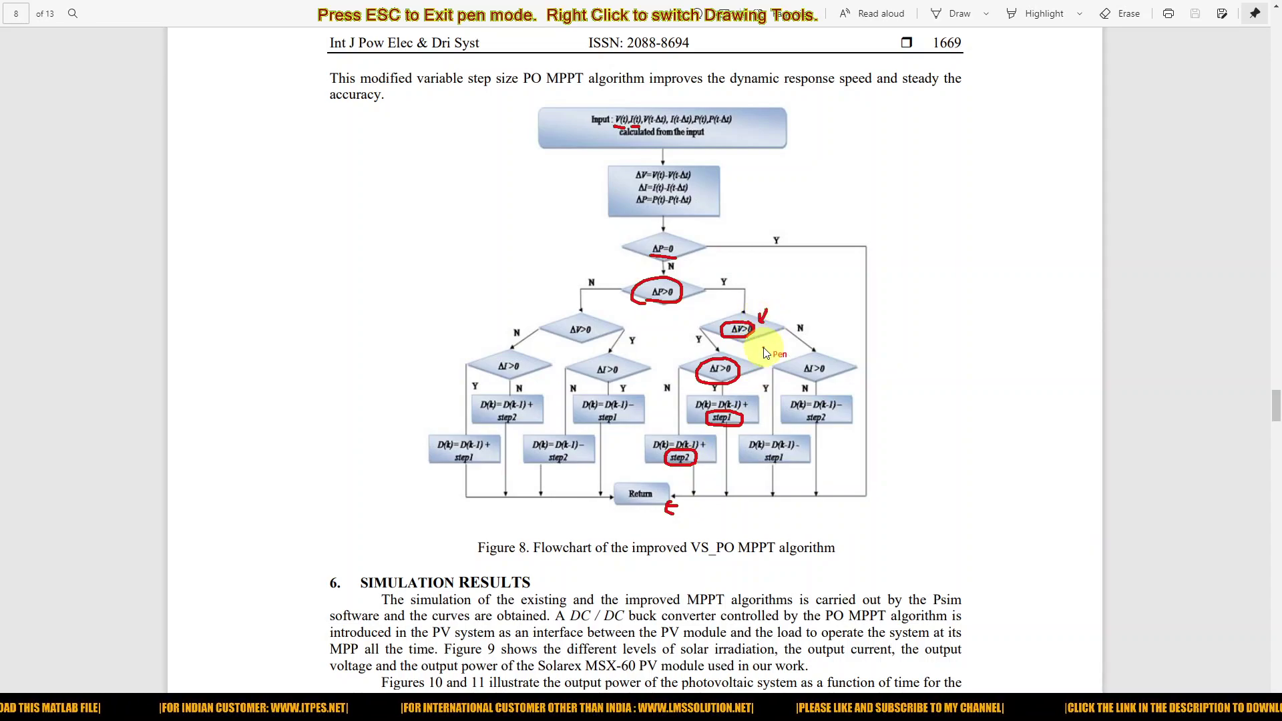
{"action": "left_click_drag", "start_coordinate": [838, 345], "coordinate": [826, 357]}
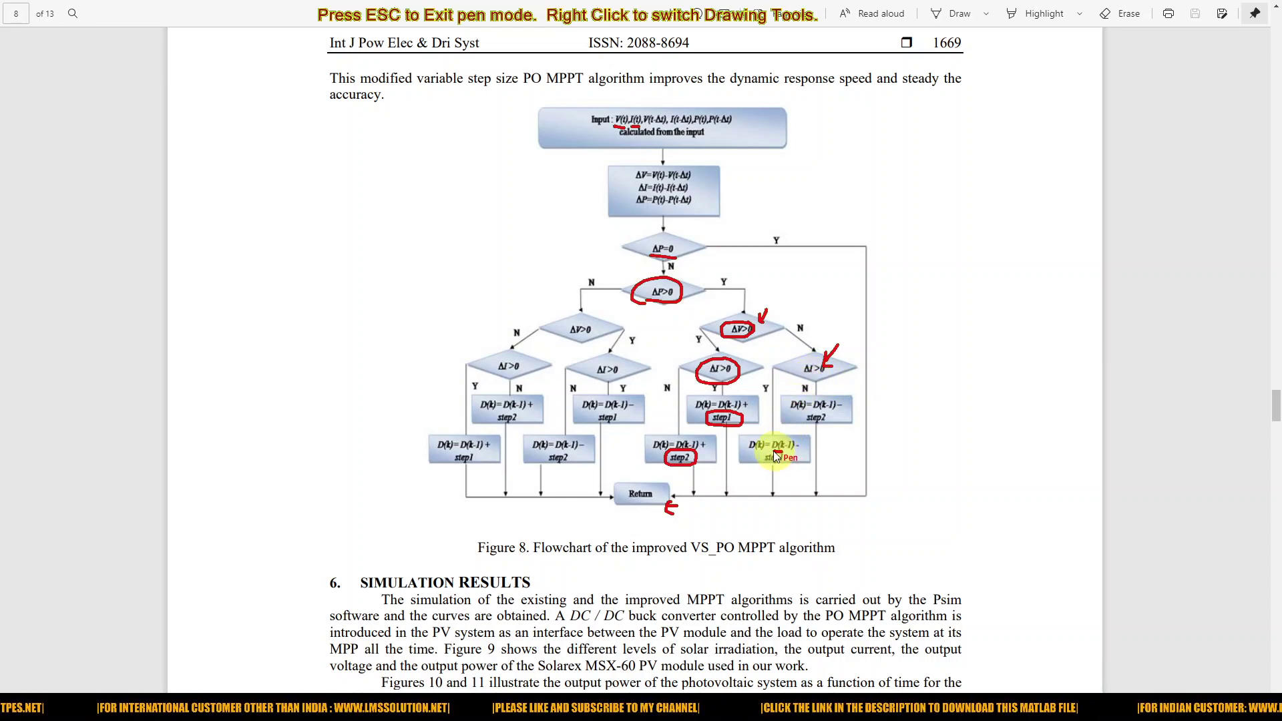
{"action": "mouse_move", "coordinate": [778, 450]}
{"action": "left_mouse_down"}
{"action": "mouse_move", "coordinate": [764, 459]}
{"action": "mouse_move", "coordinate": [785, 467]}
{"action": "mouse_move", "coordinate": [783, 452]}
{"action": "left_mouse_up"}
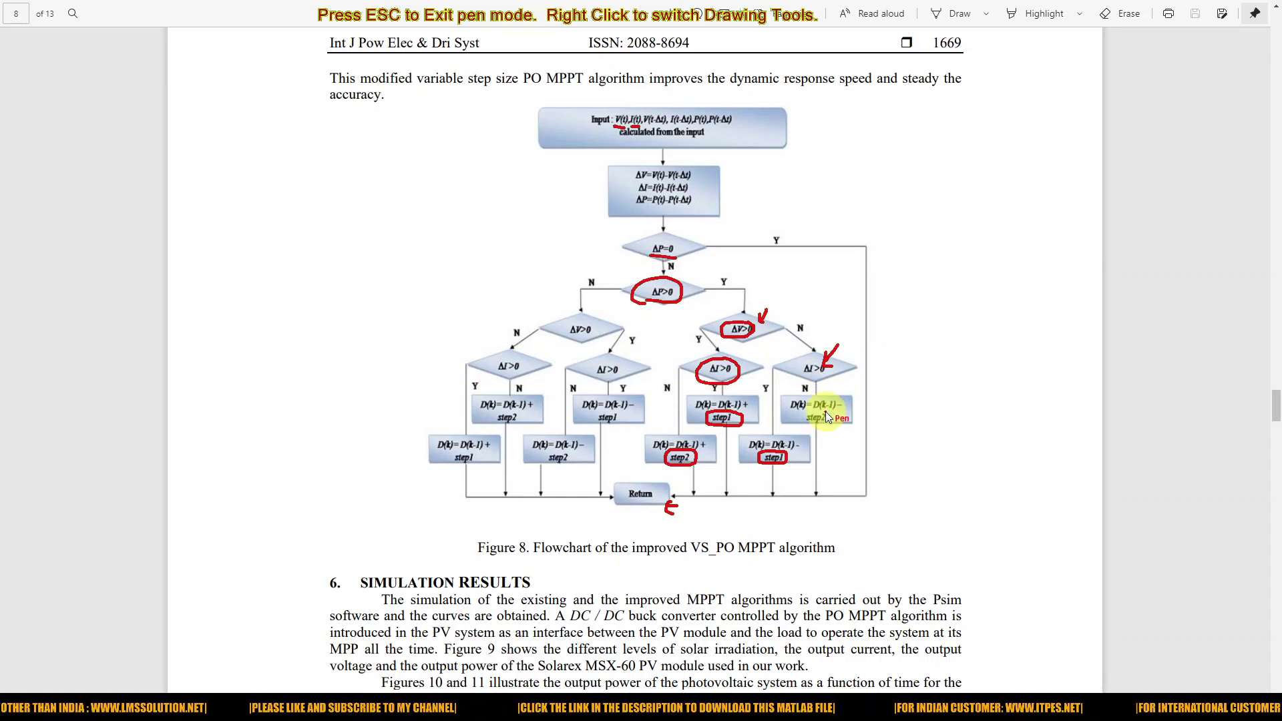
{"action": "mouse_move", "coordinate": [826, 413]}
{"action": "left_mouse_down"}
{"action": "mouse_move", "coordinate": [799, 414]}
{"action": "mouse_move", "coordinate": [830, 426]}
{"action": "mouse_move", "coordinate": [827, 412]}
{"action": "left_mouse_up"}
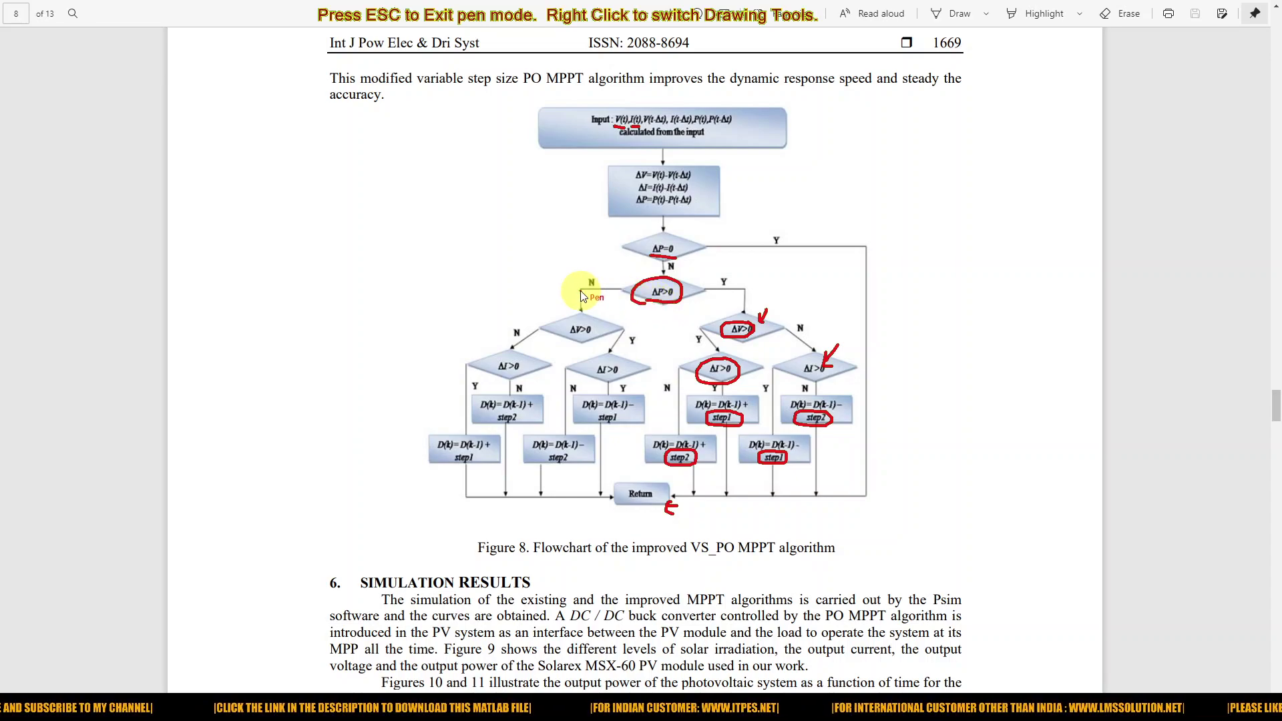
Circle the ΔV>0 and middle ΔI>0 decisions and the step1/step2 D(k) boxes in red
{"action": "mouse_move", "coordinate": [587, 326]}
{"action": "left_mouse_down"}
{"action": "mouse_move", "coordinate": [564, 334]}
{"action": "mouse_move", "coordinate": [596, 332]}
{"action": "left_mouse_up"}
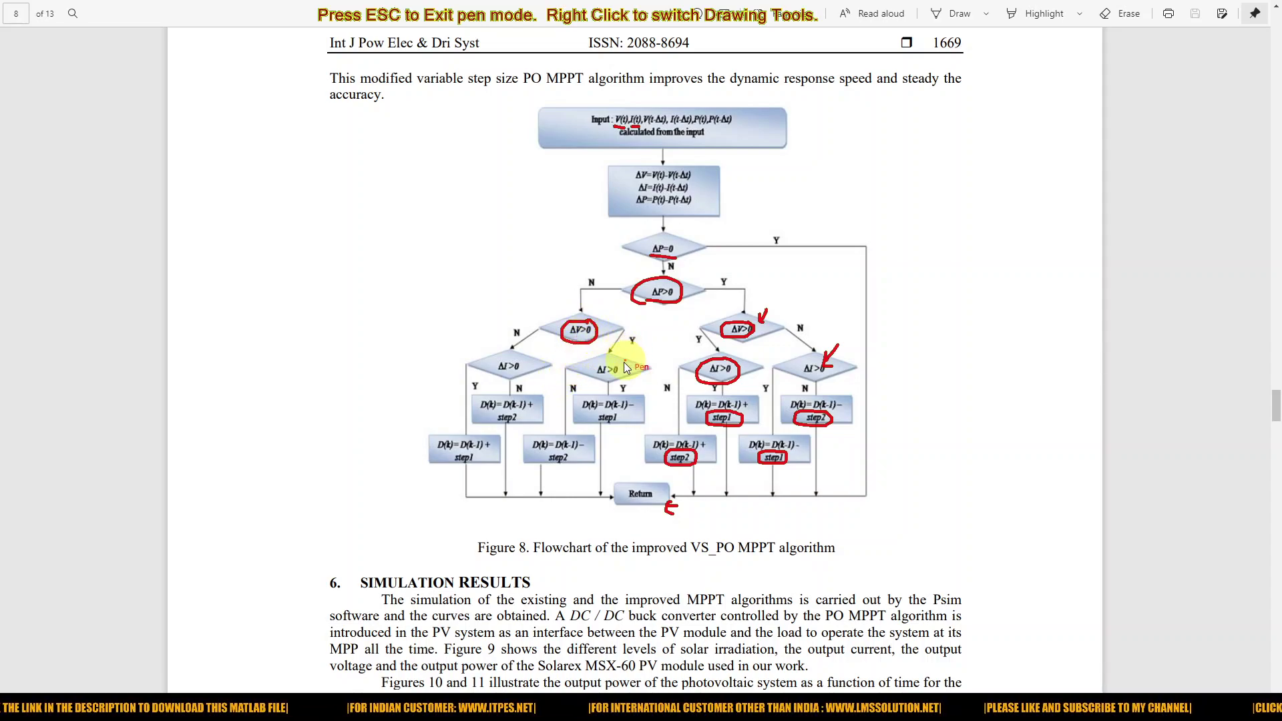
{"action": "mouse_move", "coordinate": [618, 362]}
{"action": "left_mouse_down"}
{"action": "mouse_move", "coordinate": [590, 371]}
{"action": "mouse_move", "coordinate": [600, 385]}
{"action": "left_mouse_up"}
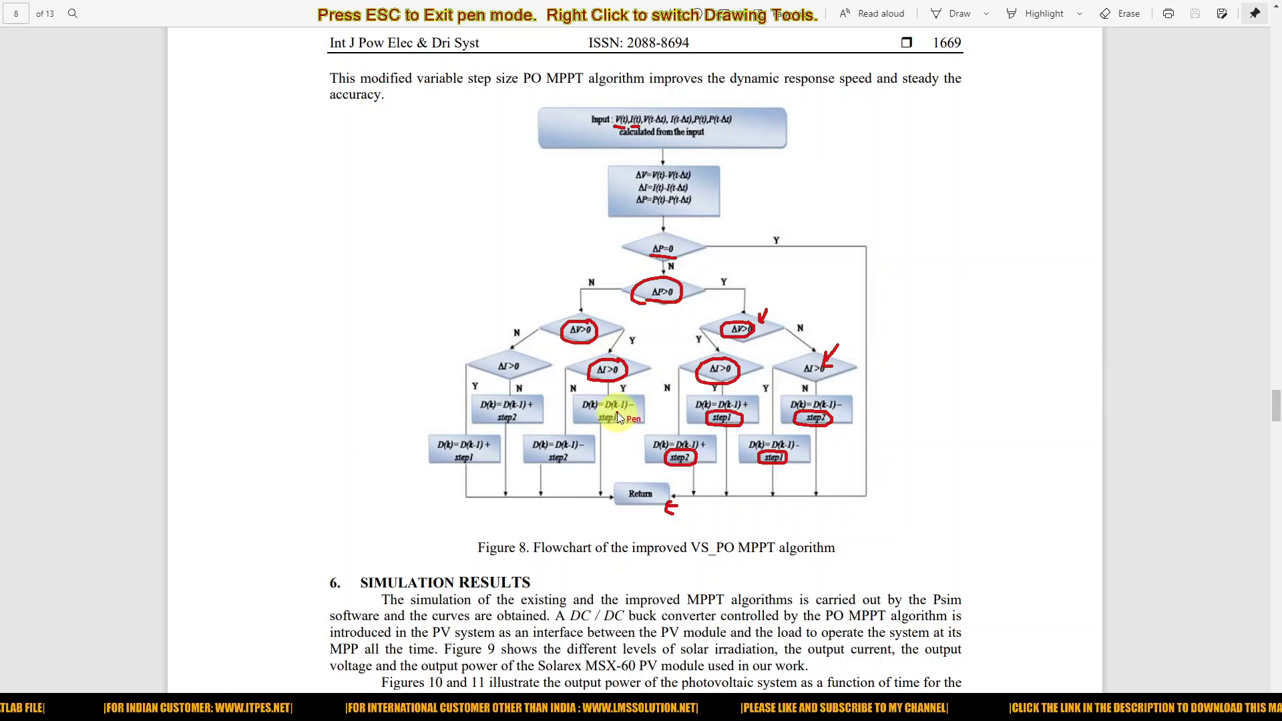
{"action": "mouse_move", "coordinate": [600, 410]}
{"action": "left_mouse_down"}
{"action": "mouse_move", "coordinate": [593, 420]}
{"action": "mouse_move", "coordinate": [611, 427]}
{"action": "mouse_move", "coordinate": [610, 410]}
{"action": "left_mouse_up"}
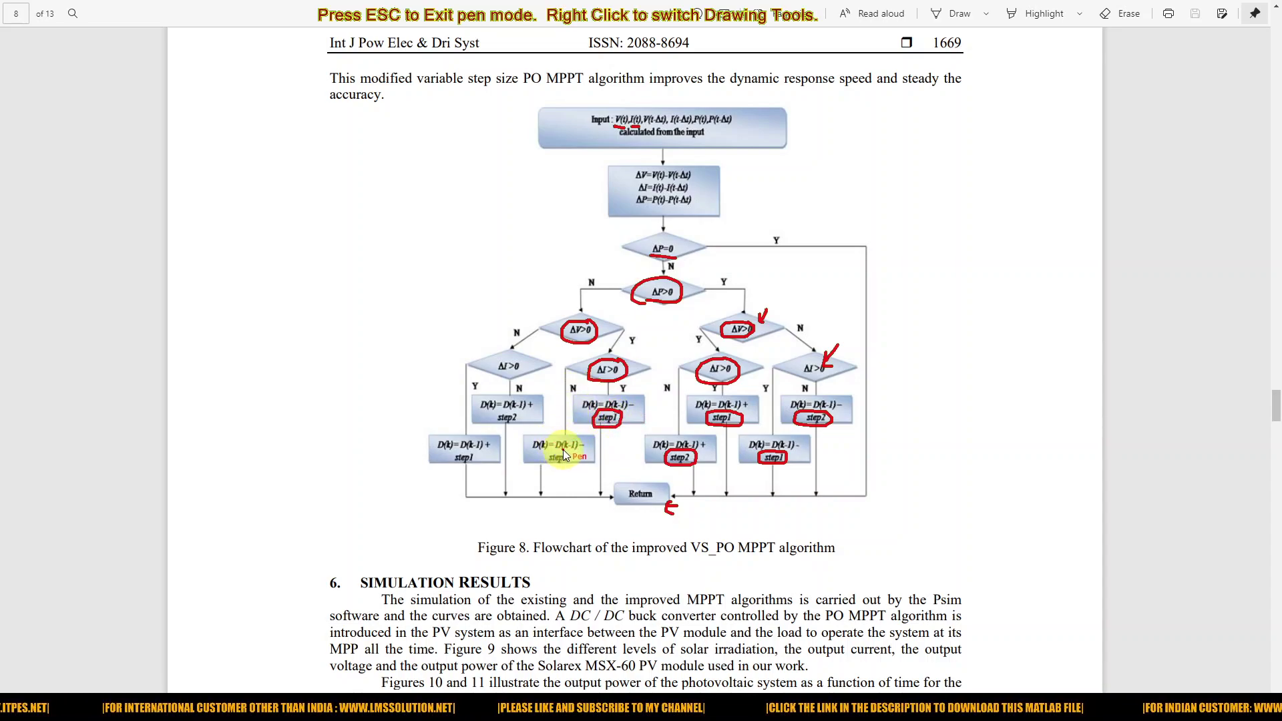
{"action": "mouse_move", "coordinate": [563, 450]}
{"action": "left_mouse_down"}
{"action": "mouse_move", "coordinate": [548, 461]}
{"action": "mouse_move", "coordinate": [564, 469]}
{"action": "mouse_move", "coordinate": [576, 460]}
{"action": "mouse_move", "coordinate": [563, 450]}
{"action": "left_mouse_up"}
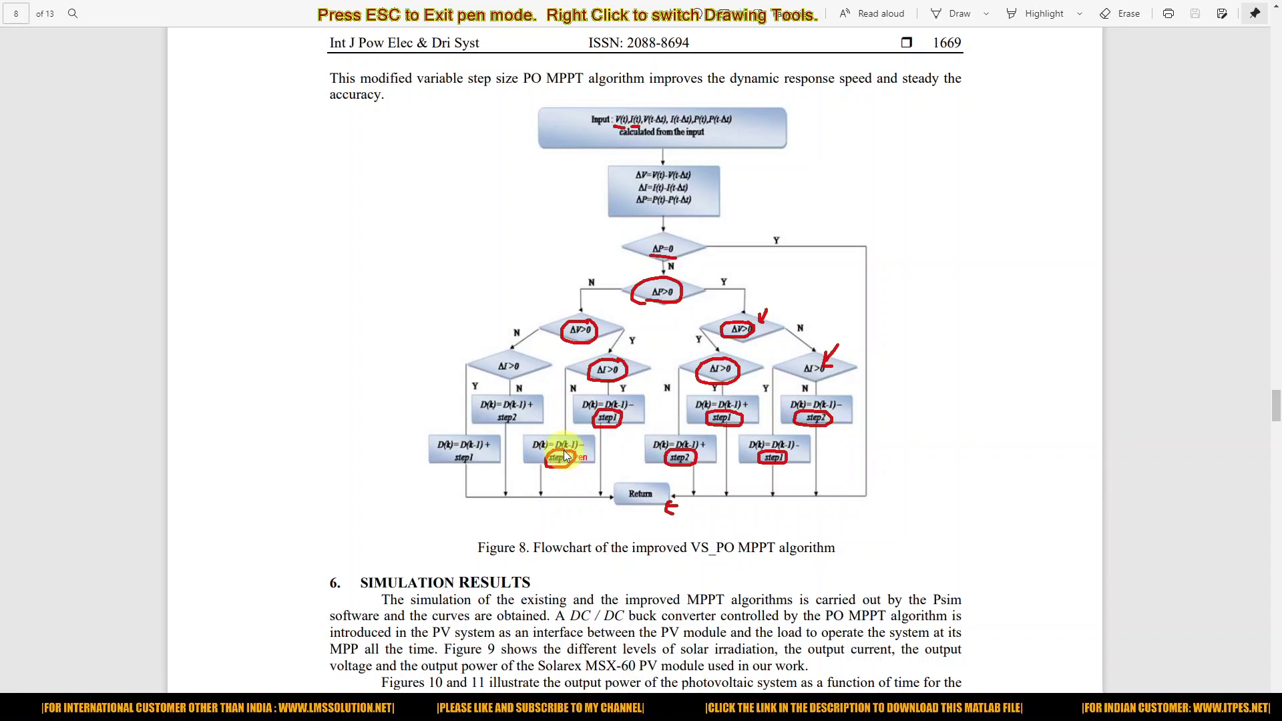
Mark the left-branch ΔV>0, ΔI>0 and step1/step2 boxes, then clear the ink
{"action": "mouse_move", "coordinate": [561, 337]}
{"action": "left_mouse_down"}
{"action": "mouse_move", "coordinate": [554, 314]}
{"action": "mouse_move", "coordinate": [559, 325]}
{"action": "left_mouse_up"}
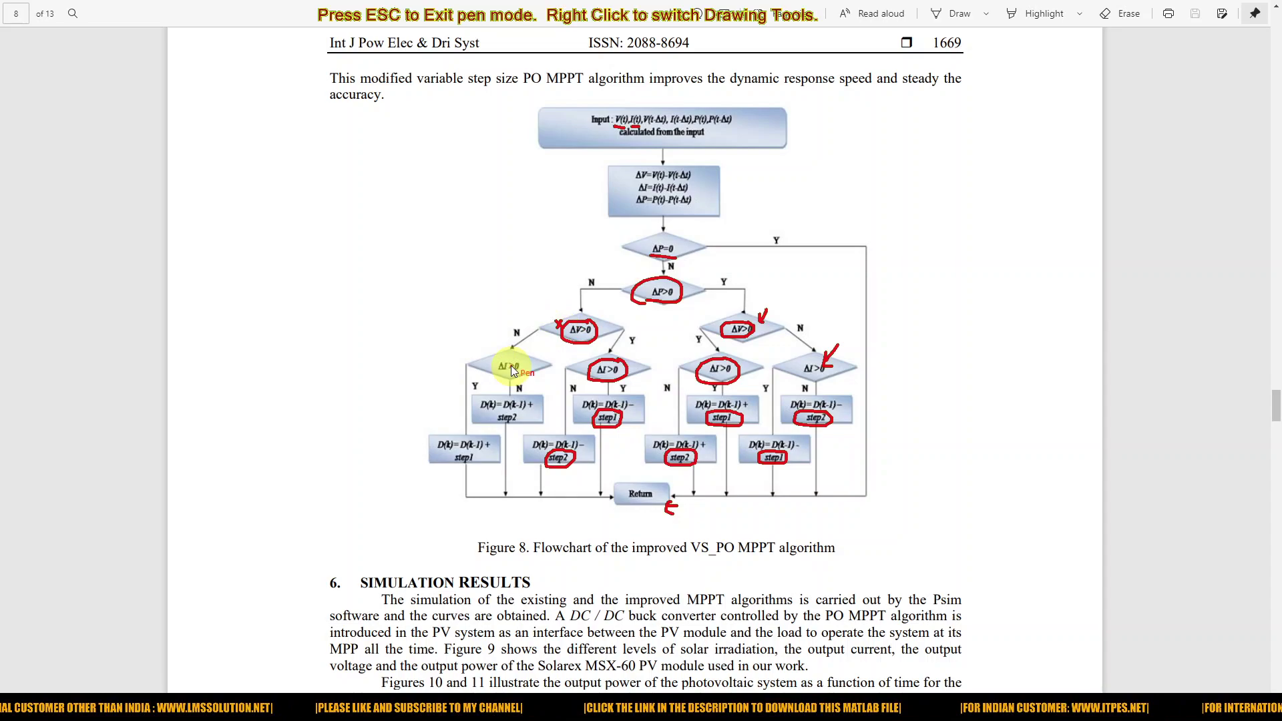
{"action": "mouse_move", "coordinate": [515, 360]}
{"action": "left_mouse_down"}
{"action": "mouse_move", "coordinate": [494, 362]}
{"action": "mouse_move", "coordinate": [500, 382]}
{"action": "mouse_move", "coordinate": [531, 374]}
{"action": "mouse_move", "coordinate": [514, 364]}
{"action": "left_mouse_up"}
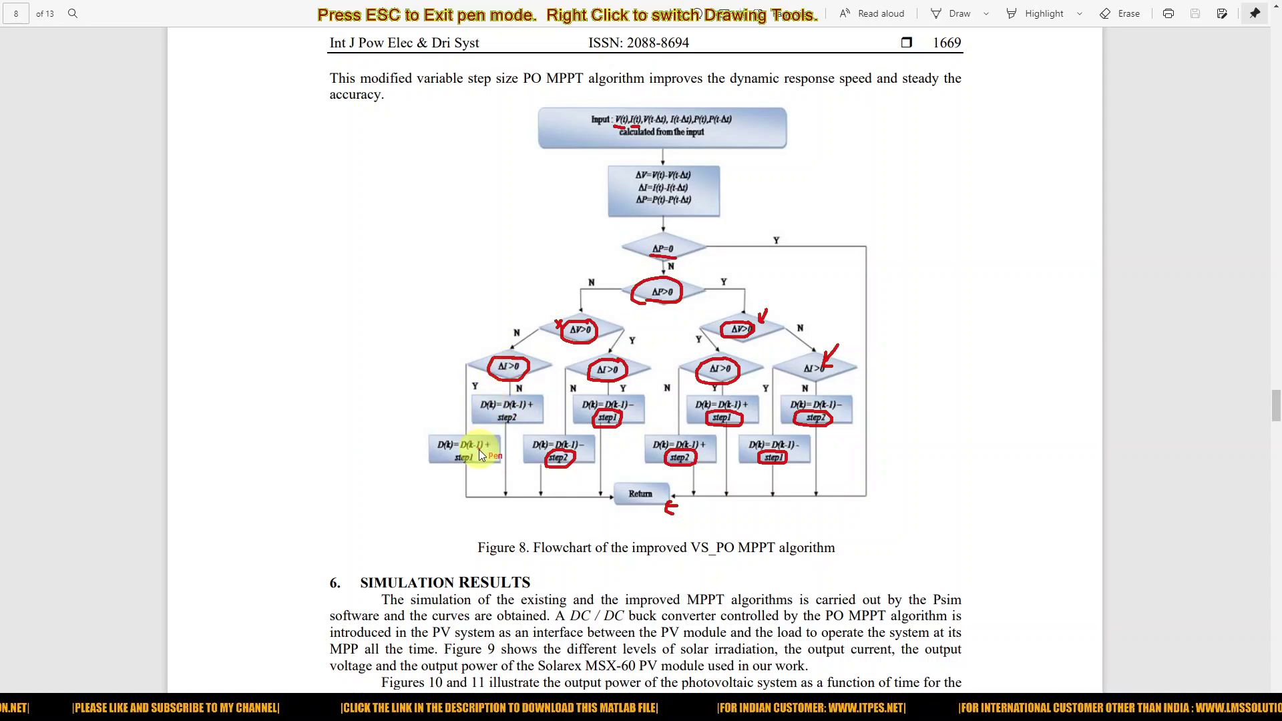
{"action": "mouse_move", "coordinate": [475, 452]}
{"action": "left_mouse_down"}
{"action": "mouse_move", "coordinate": [452, 453]}
{"action": "mouse_move", "coordinate": [472, 468]}
{"action": "left_mouse_up"}
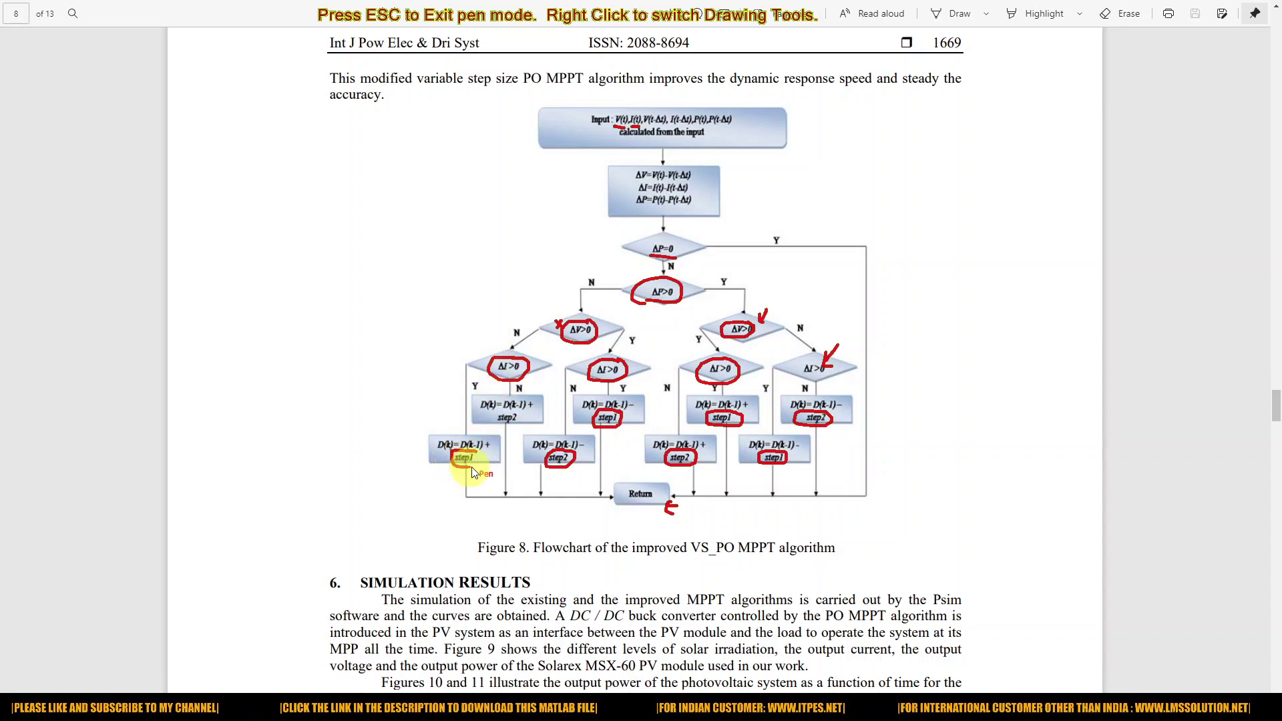
{"action": "left_click_drag", "start_coordinate": [514, 411], "coordinate": [502, 427]}
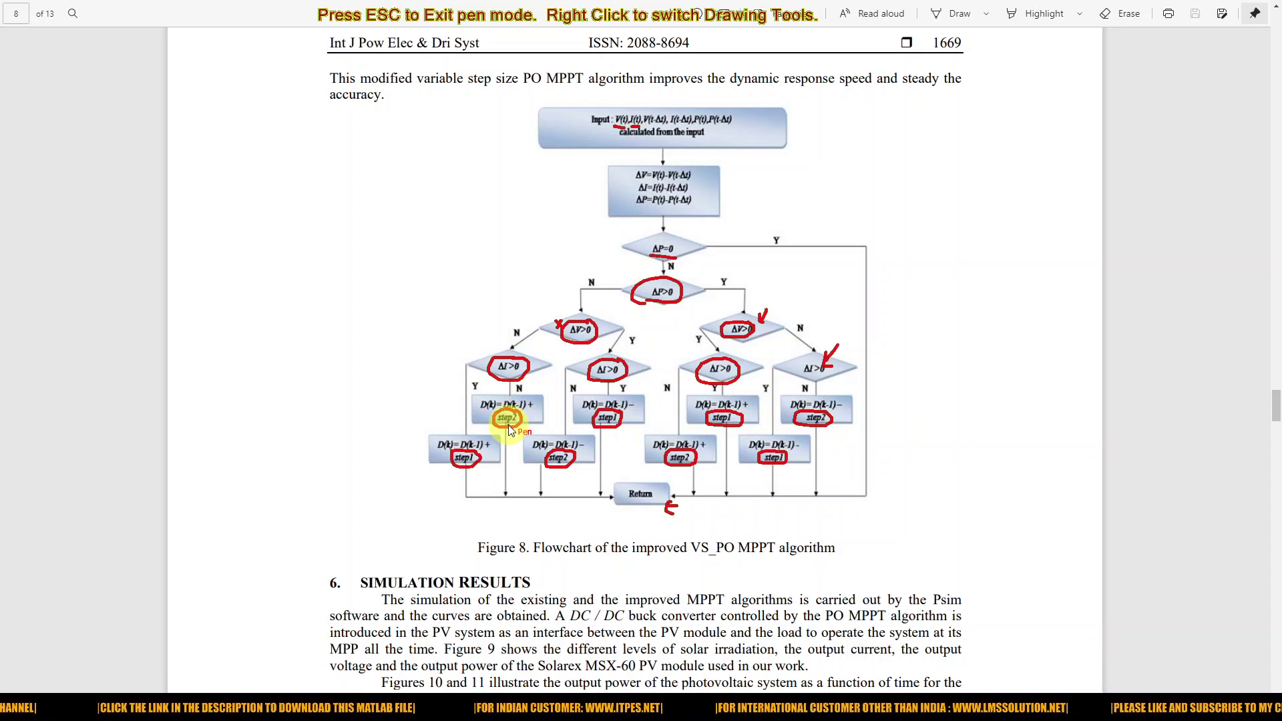
{"action": "left_click_drag", "start_coordinate": [507, 425], "coordinate": [519, 422]}
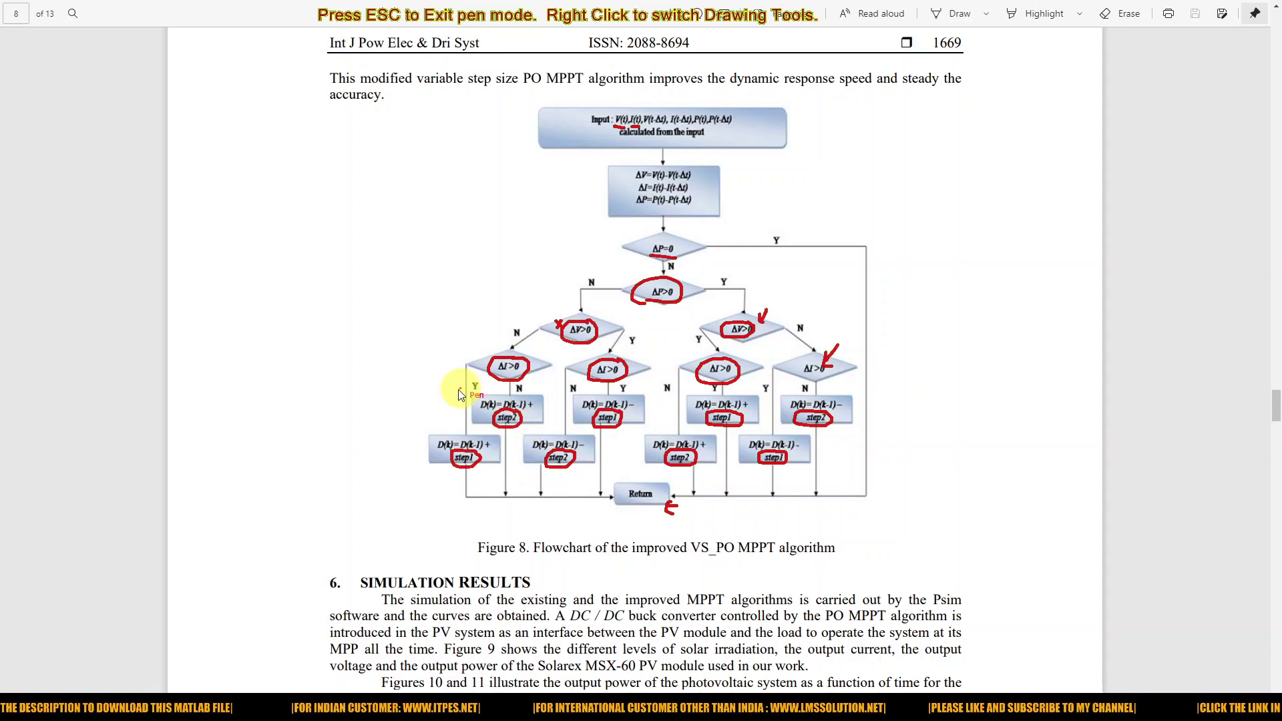
{"action": "key", "text": "Escape"}
Back on page 7, draw red boxes around the Step1 and Step2 equations (9) and (10)
{"action": "scroll", "coordinate": [391, 417], "scroll_direction": "up", "scroll_amount": 10}
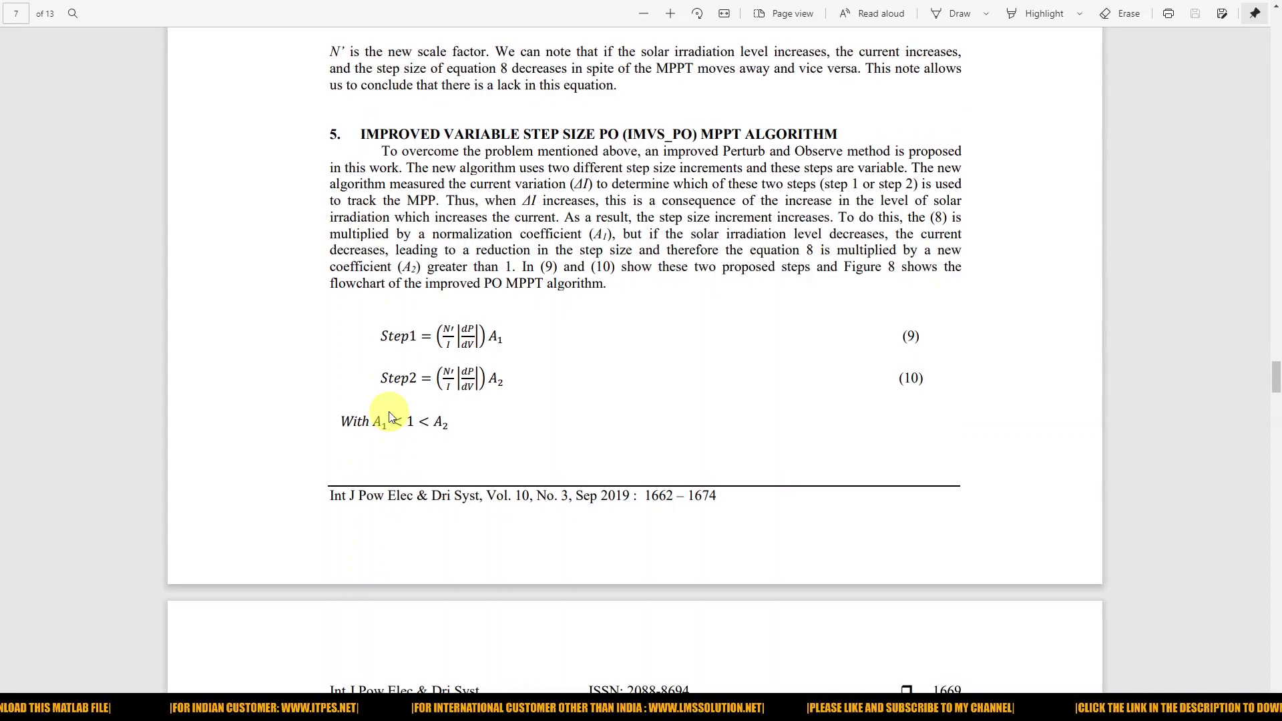
{"action": "key", "text": "F12"}
{"action": "mouse_move", "coordinate": [374, 324]}
{"action": "left_mouse_down"}
{"action": "mouse_move", "coordinate": [376, 343]}
{"action": "mouse_move", "coordinate": [428, 358]}
{"action": "mouse_move", "coordinate": [522, 348]}
{"action": "left_mouse_up"}
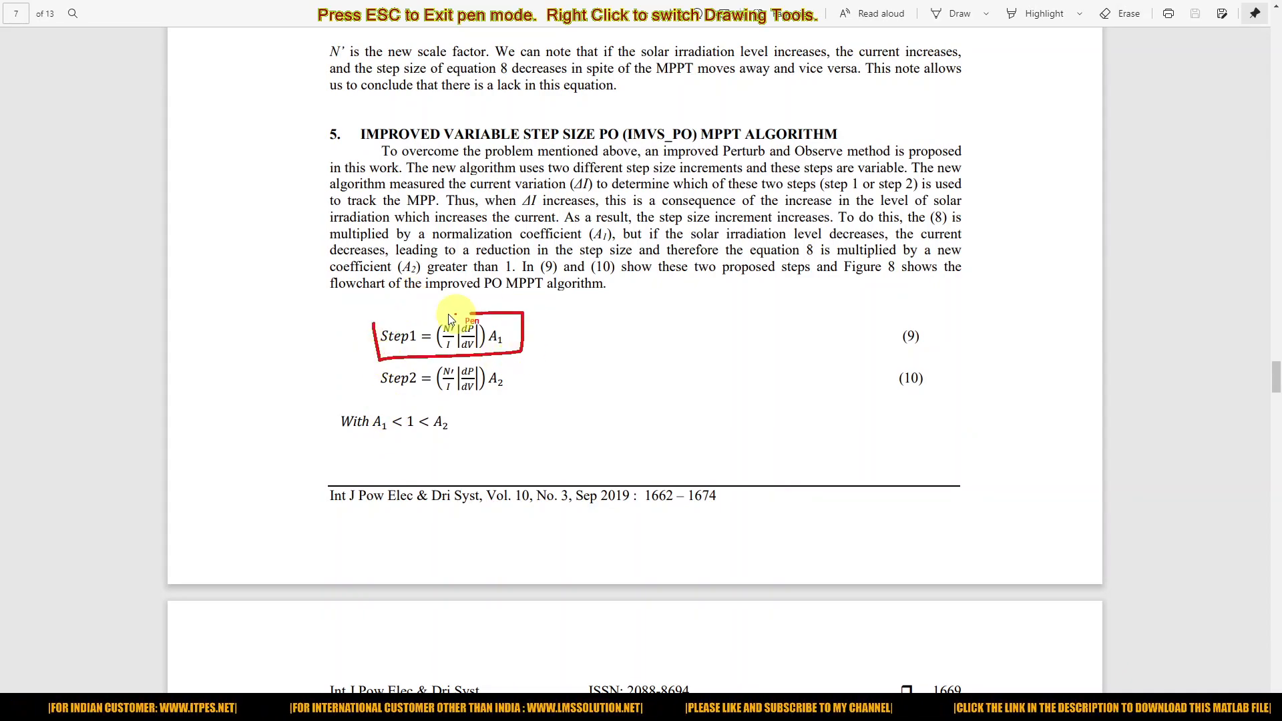
{"action": "mouse_move", "coordinate": [378, 366]}
{"action": "left_mouse_down"}
{"action": "mouse_move", "coordinate": [378, 395]}
{"action": "mouse_move", "coordinate": [398, 407]}
{"action": "mouse_move", "coordinate": [530, 398]}
{"action": "mouse_move", "coordinate": [520, 352]}
{"action": "mouse_move", "coordinate": [378, 363]}
{"action": "left_mouse_up"}
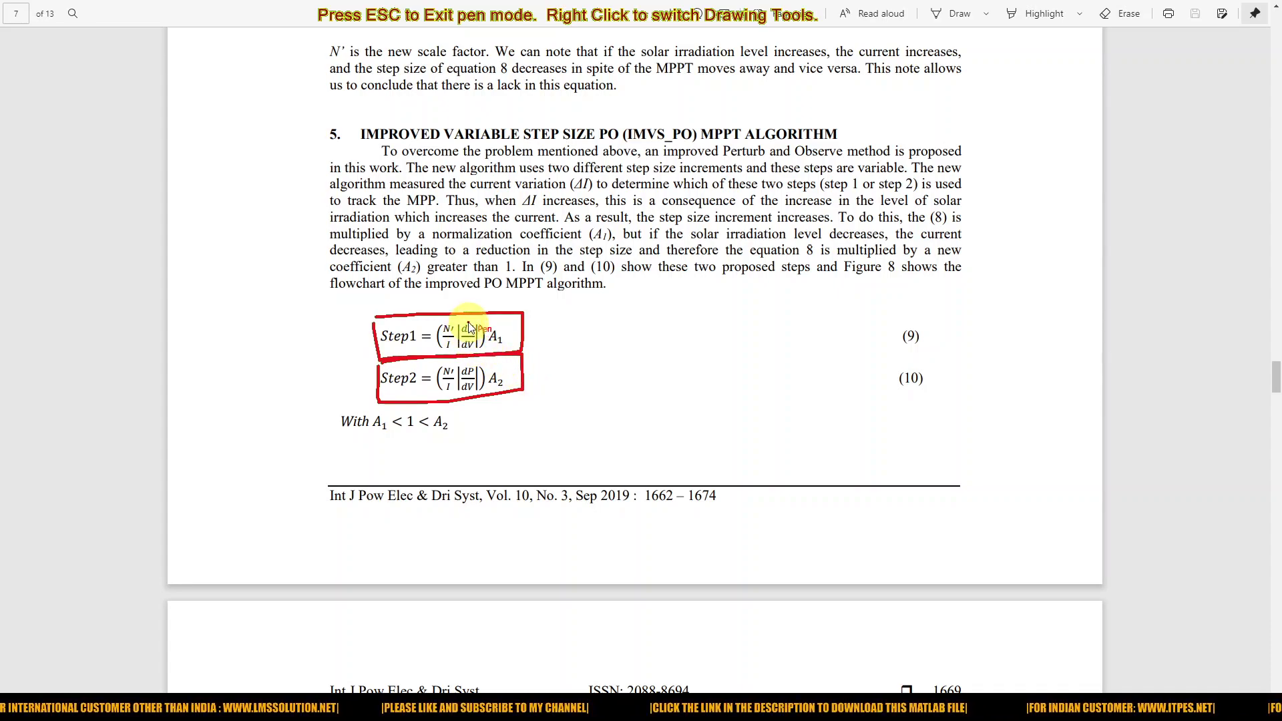
Tick the dP/dV, N'/I and A1/A2 terms and underline 'With A1 < 1 < A2'
{"action": "mouse_move", "coordinate": [469, 324]}
{"action": "left_mouse_down"}
{"action": "mouse_move", "coordinate": [482, 317]}
{"action": "mouse_move", "coordinate": [471, 348]}
{"action": "left_mouse_up"}
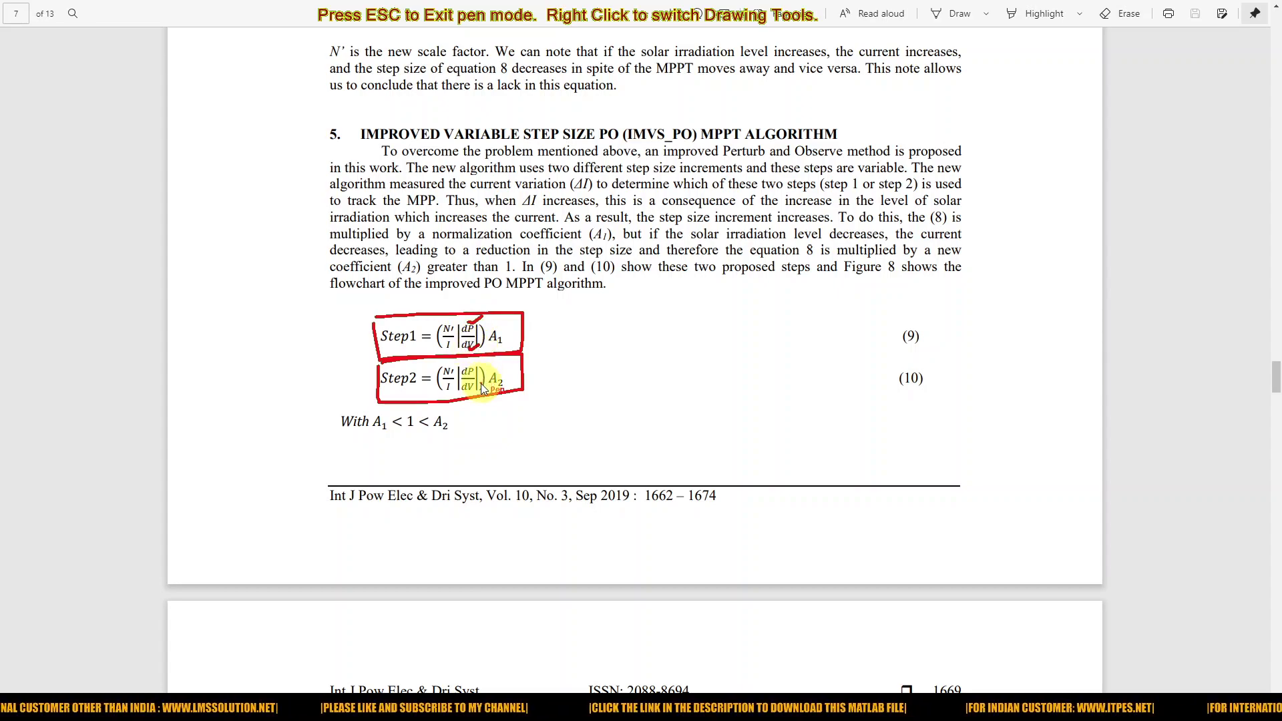
{"action": "left_click_drag", "start_coordinate": [443, 393], "coordinate": [454, 393]}
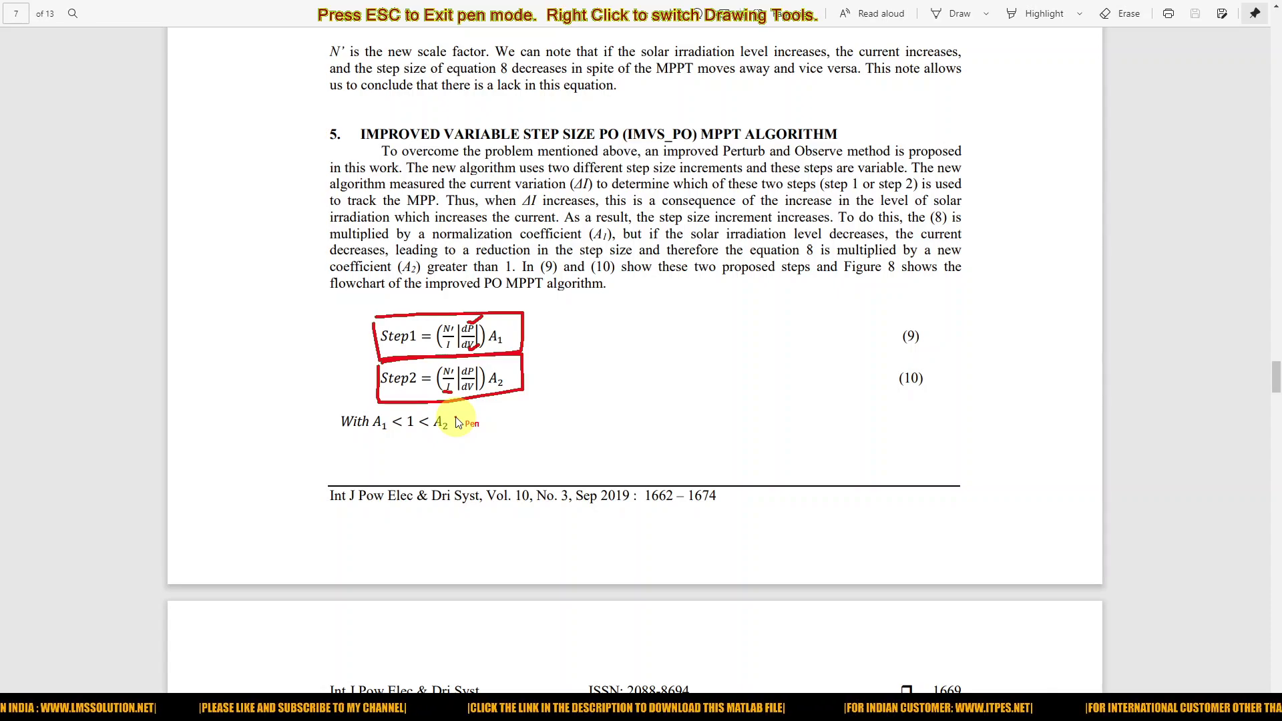
{"action": "mouse_move", "coordinate": [442, 330]}
{"action": "left_mouse_down"}
{"action": "mouse_move", "coordinate": [471, 356]}
{"action": "mouse_move", "coordinate": [514, 334]}
{"action": "left_mouse_up"}
{"action": "left_click_drag", "start_coordinate": [506, 386], "coordinate": [518, 381]}
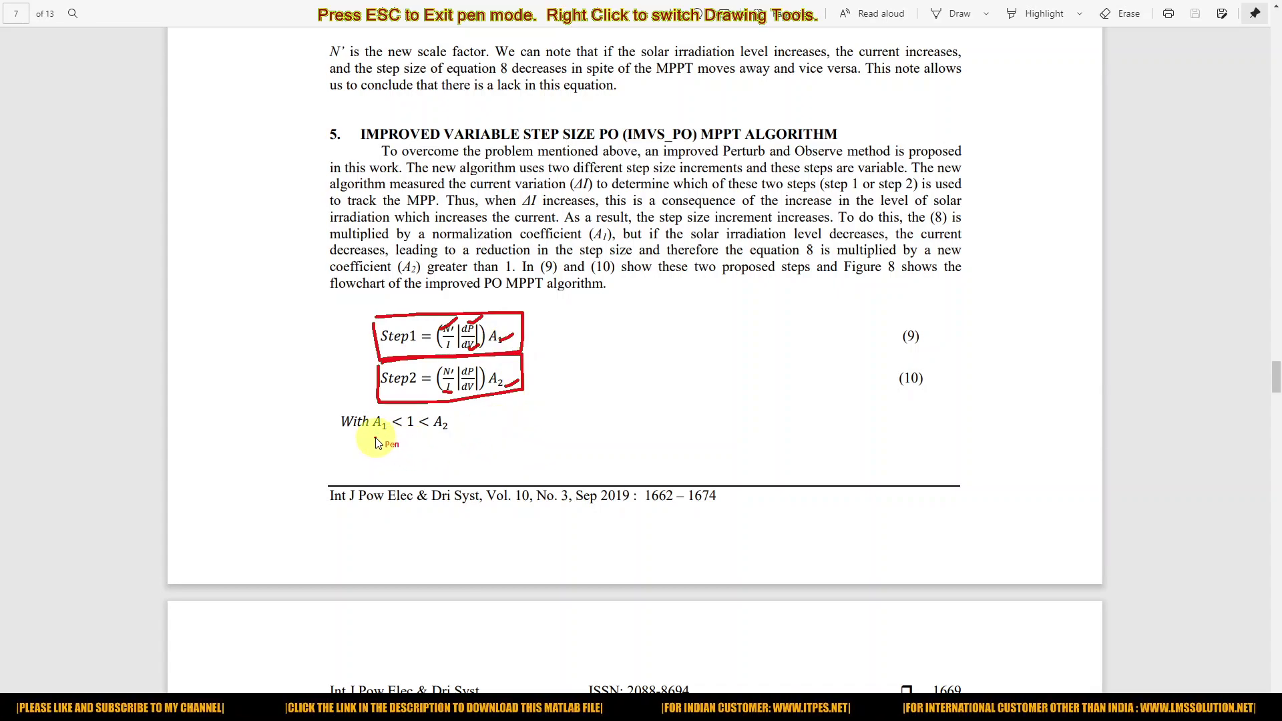
{"action": "left_click_drag", "start_coordinate": [375, 438], "coordinate": [455, 438]}
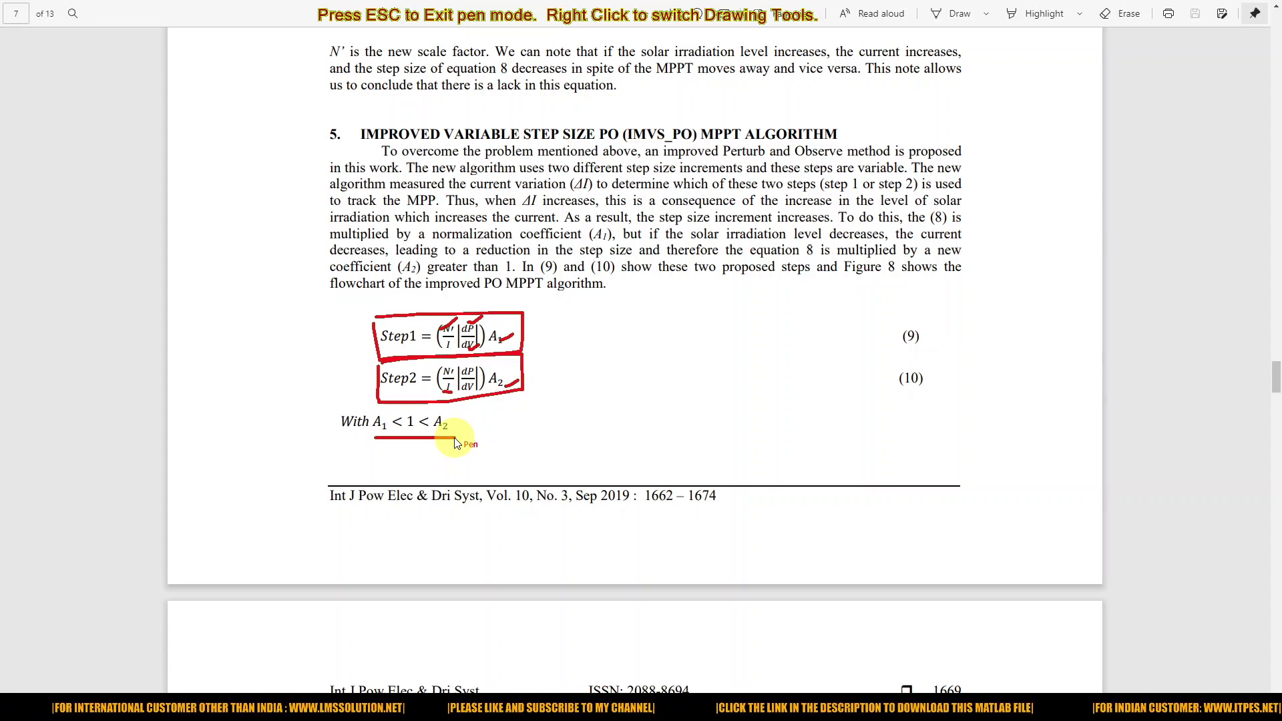
Redo the red ticks on N', A1, dP/dV and N'/I in equations 9 and 10
{"action": "key", "text": "Escape"}
{"action": "key", "text": "F10"}
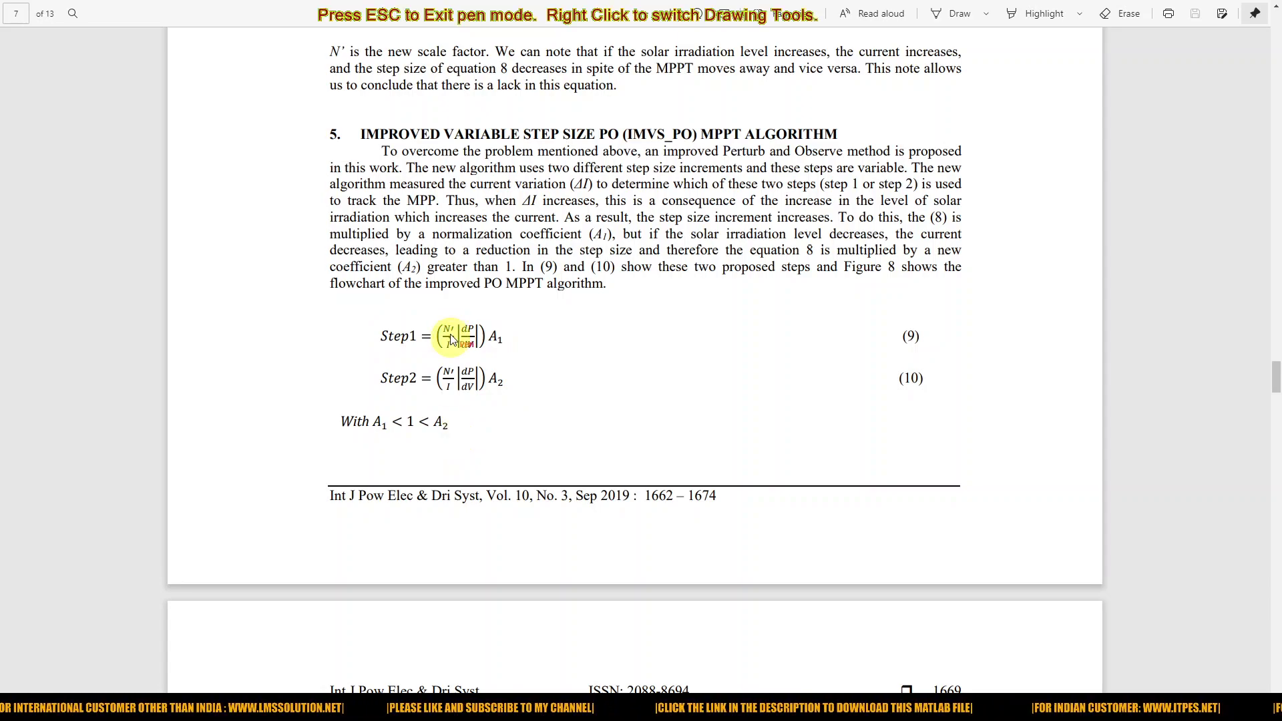
{"action": "left_click_drag", "start_coordinate": [448, 322], "coordinate": [516, 333]}
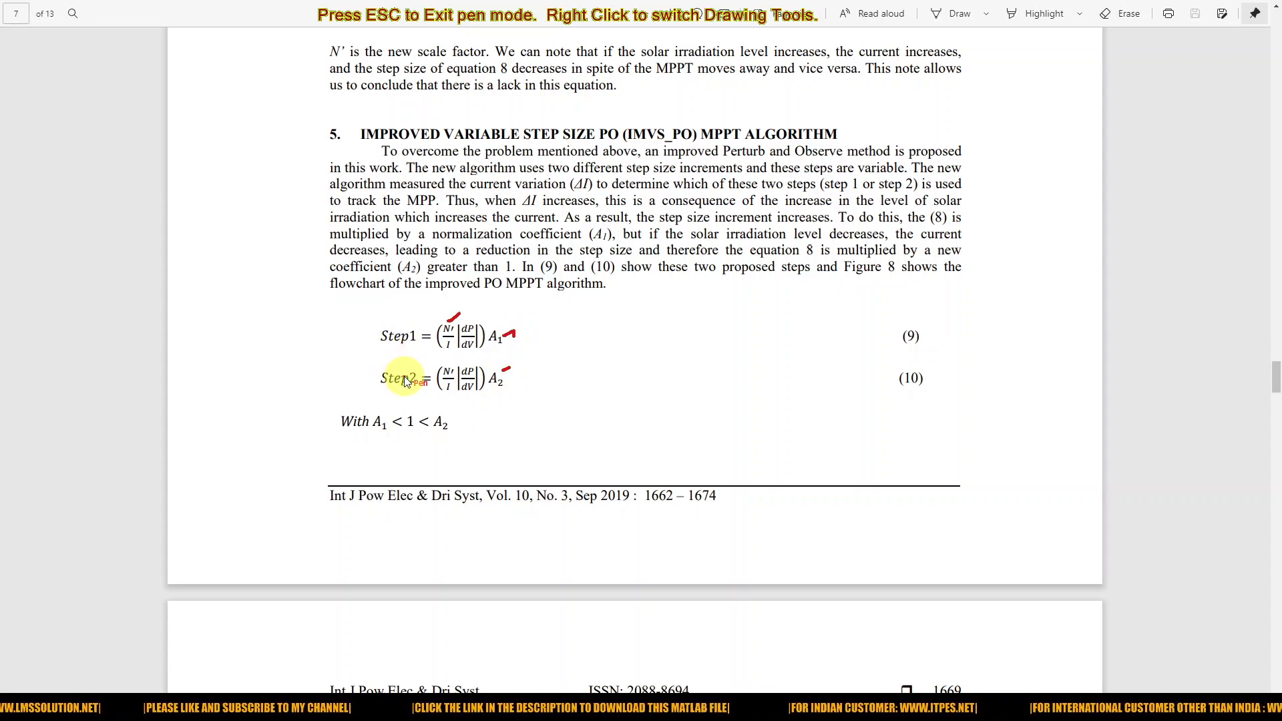
{"action": "mouse_move", "coordinate": [470, 322]}
{"action": "left_mouse_down"}
{"action": "mouse_move", "coordinate": [492, 316]}
{"action": "mouse_move", "coordinate": [485, 341]}
{"action": "left_mouse_up"}
{"action": "left_click_drag", "start_coordinate": [444, 386], "coordinate": [461, 386]}
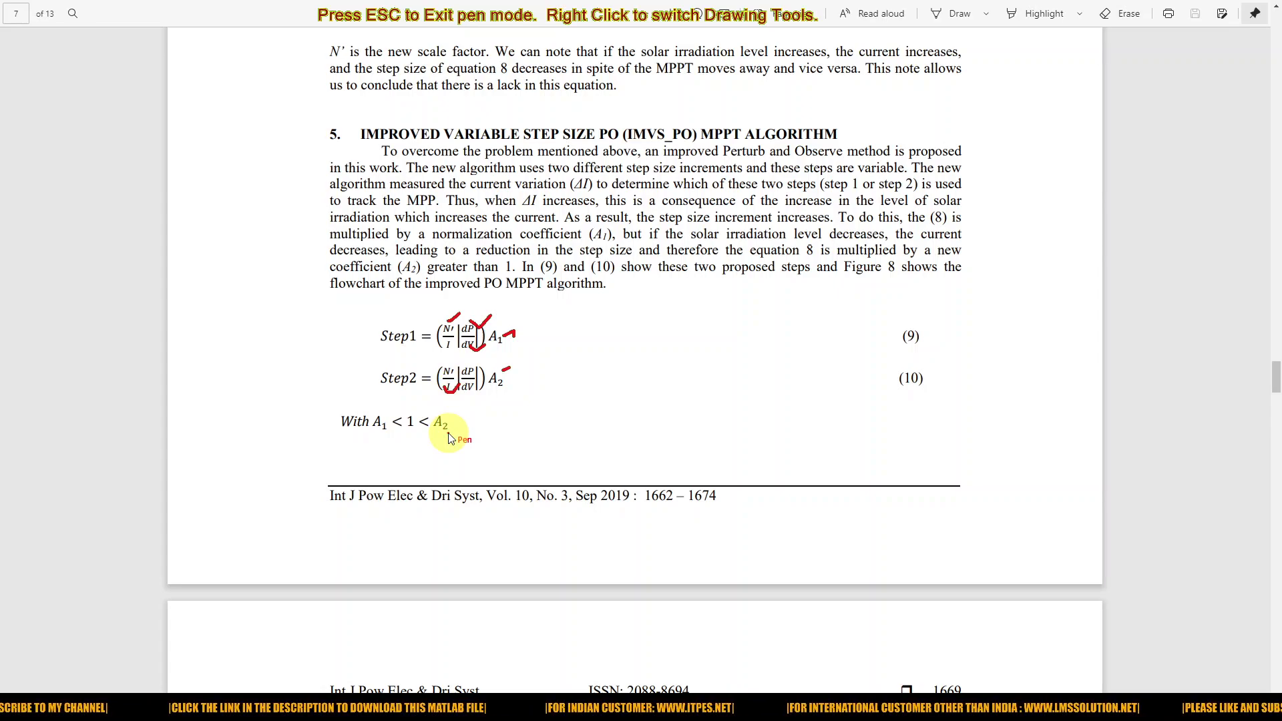
Clear the ink and return to the Figure 8 flowchart on page 8
{"action": "key", "text": "Escape"}
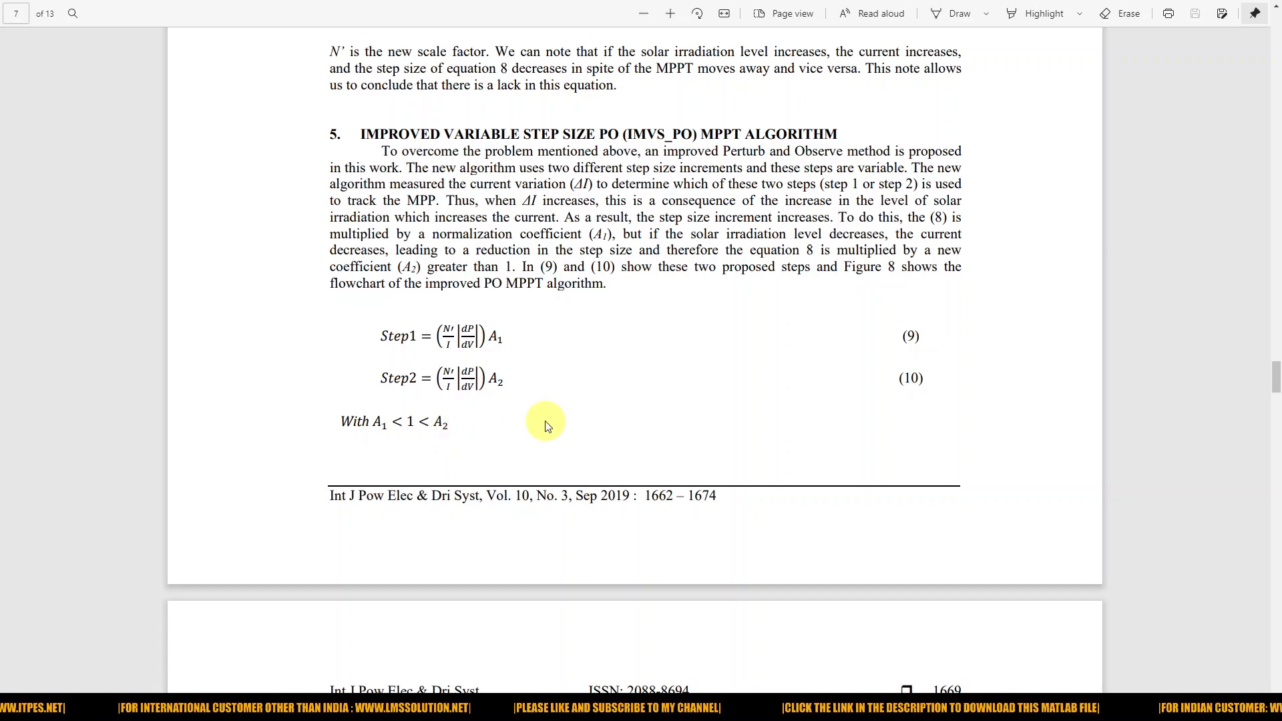
{"action": "scroll", "coordinate": [546, 425], "scroll_direction": "down", "scroll_amount": 12}
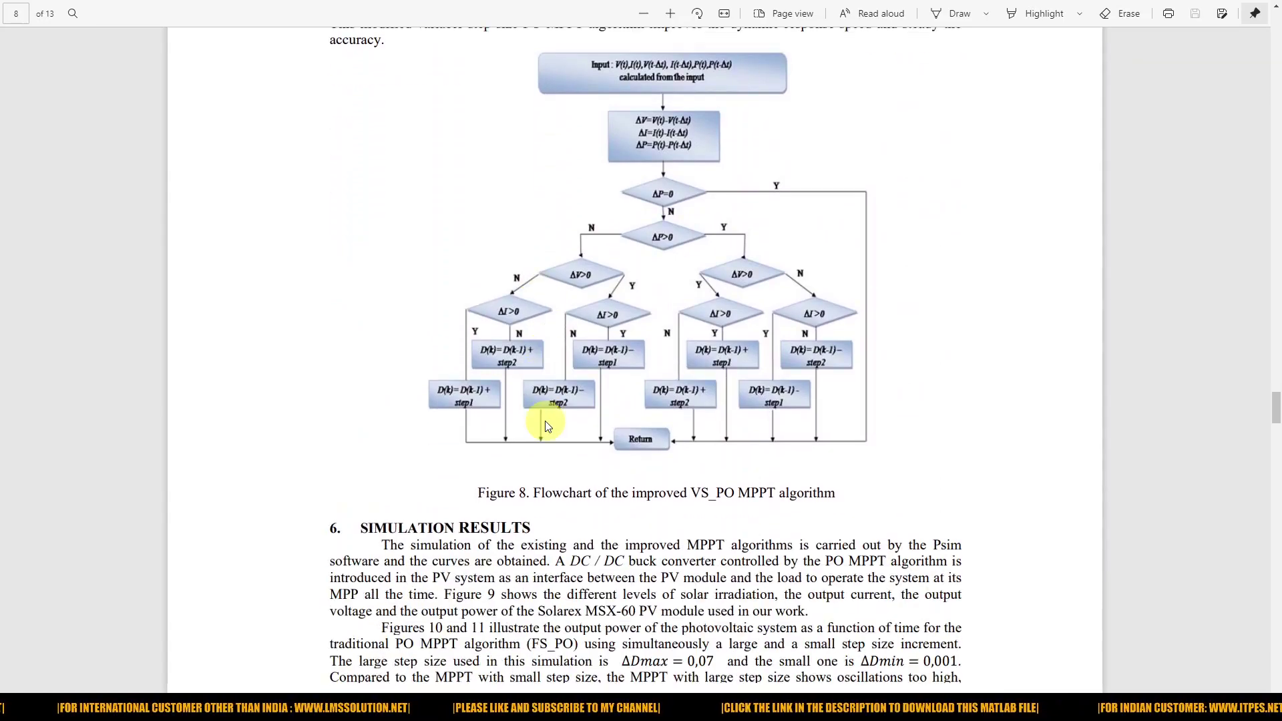
{"action": "scroll", "coordinate": [545, 421], "scroll_direction": "up", "scroll_amount": 5}
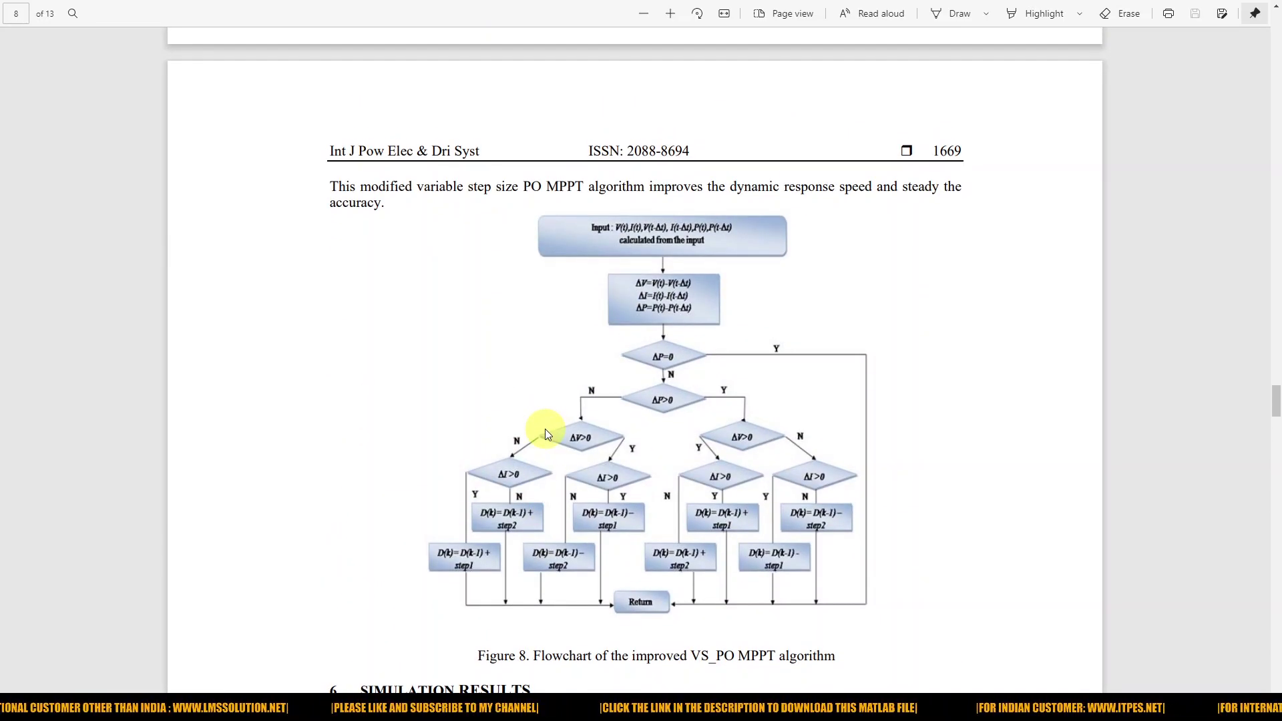
In VSS_POMPPT, underline the 250 W PV panel, R1–R3 loads and ground rail, and tick the IGBT
{"action": "mouse_move", "coordinate": [561, 708]}
{"action": "mouse_move", "coordinate": [405, 672]}
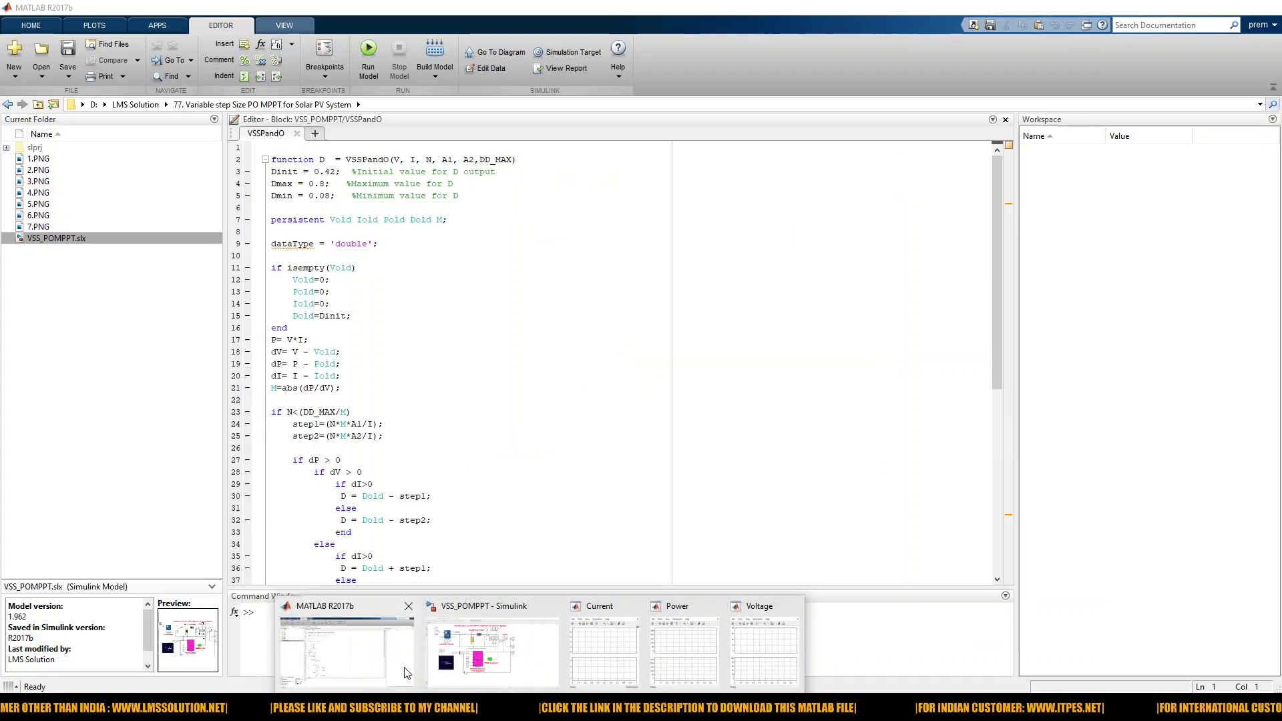
{"action": "left_click", "coordinate": [487, 652]}
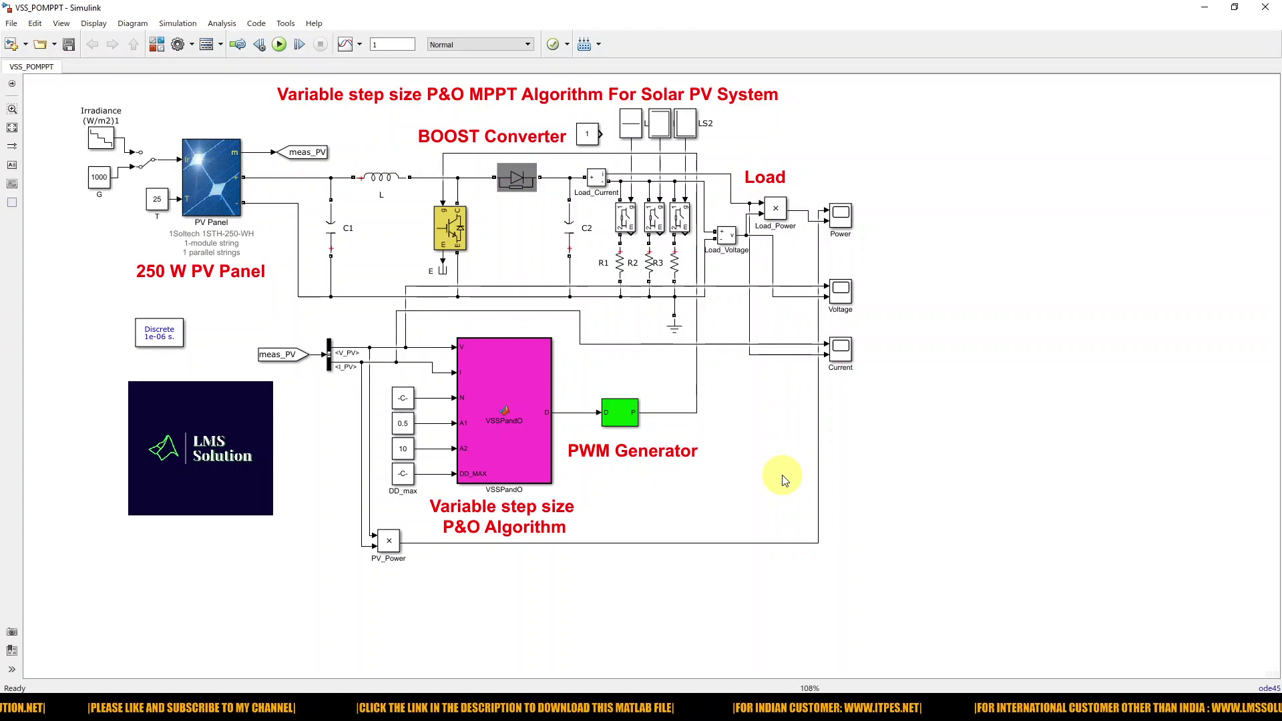
{"action": "key", "text": "F9"}
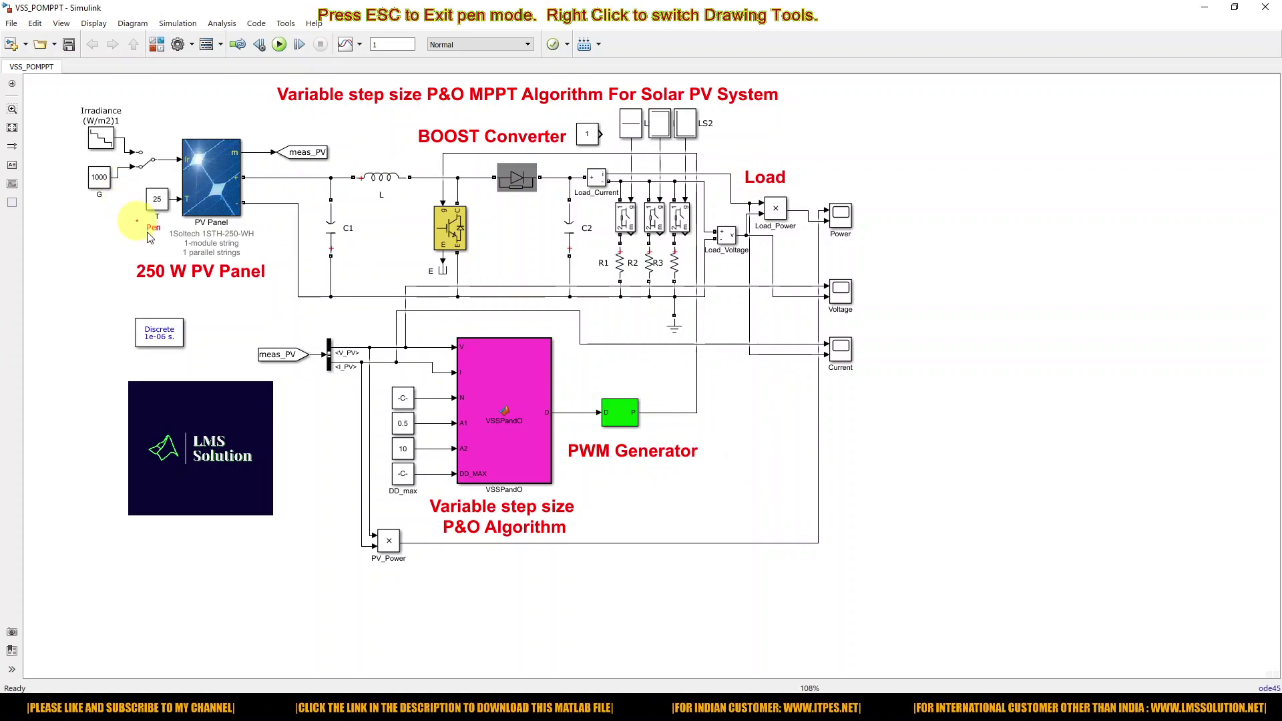
{"action": "left_click_drag", "start_coordinate": [127, 291], "coordinate": [268, 296]}
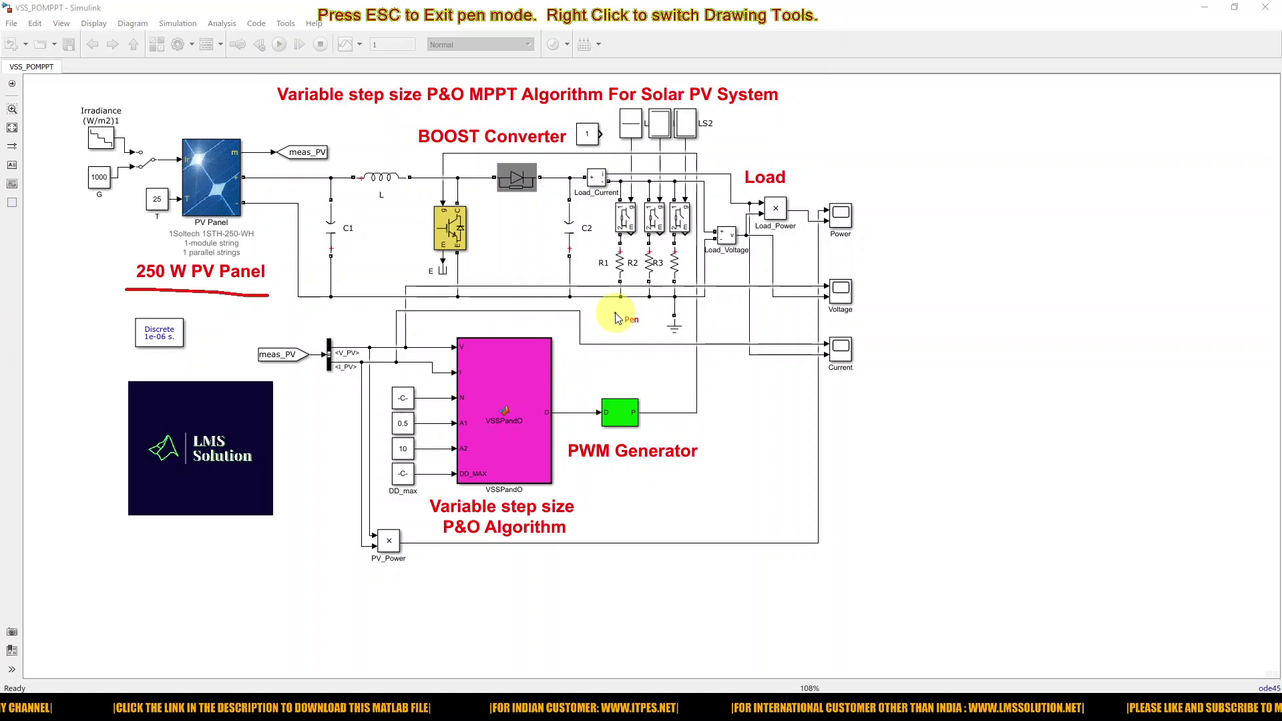
{"action": "left_click_drag", "start_coordinate": [613, 312], "coordinate": [682, 314]}
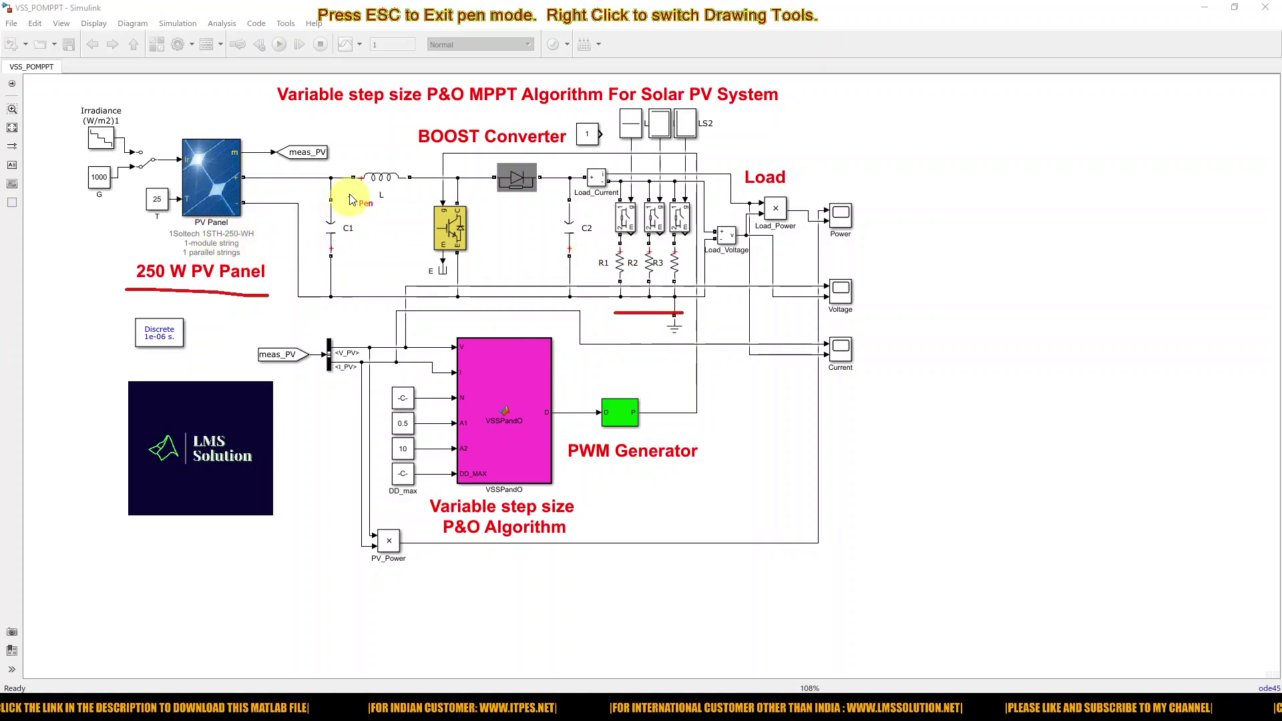
{"action": "left_click_drag", "start_coordinate": [330, 306], "coordinate": [587, 306]}
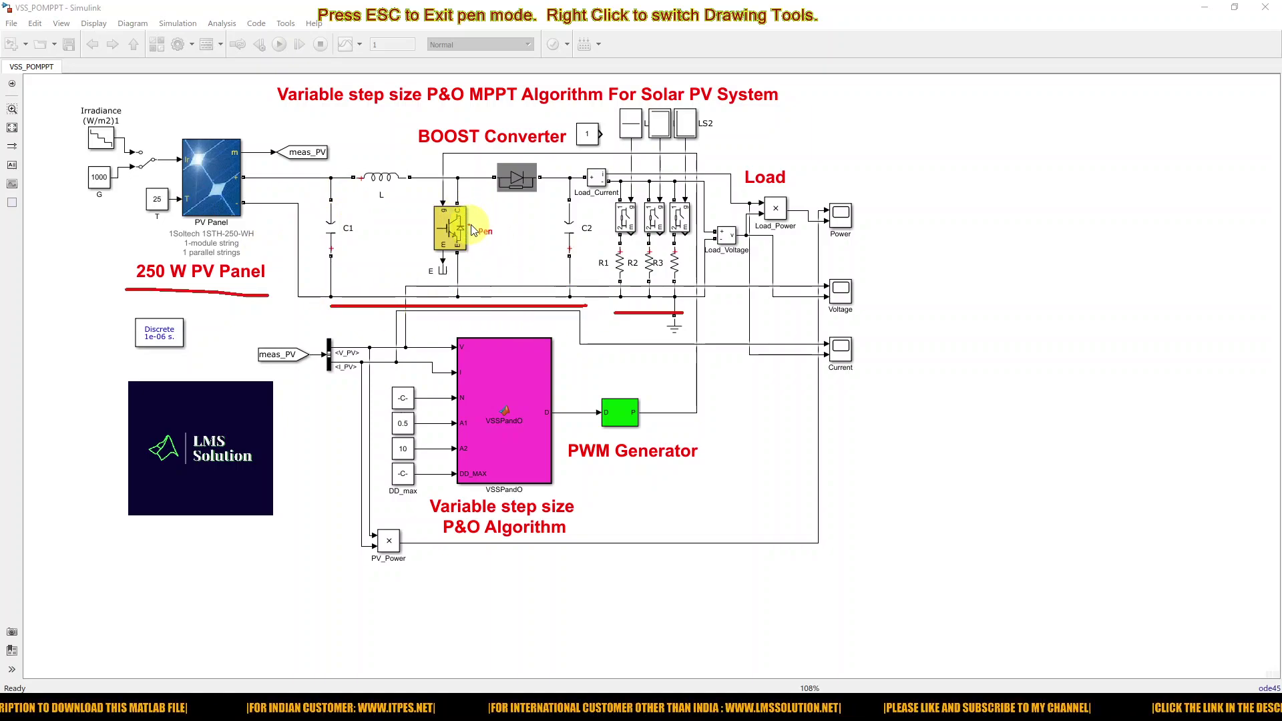
{"action": "mouse_move", "coordinate": [473, 224]}
{"action": "left_mouse_down"}
{"action": "mouse_move", "coordinate": [493, 232]}
{"action": "mouse_move", "coordinate": [515, 210]}
{"action": "left_mouse_up"}
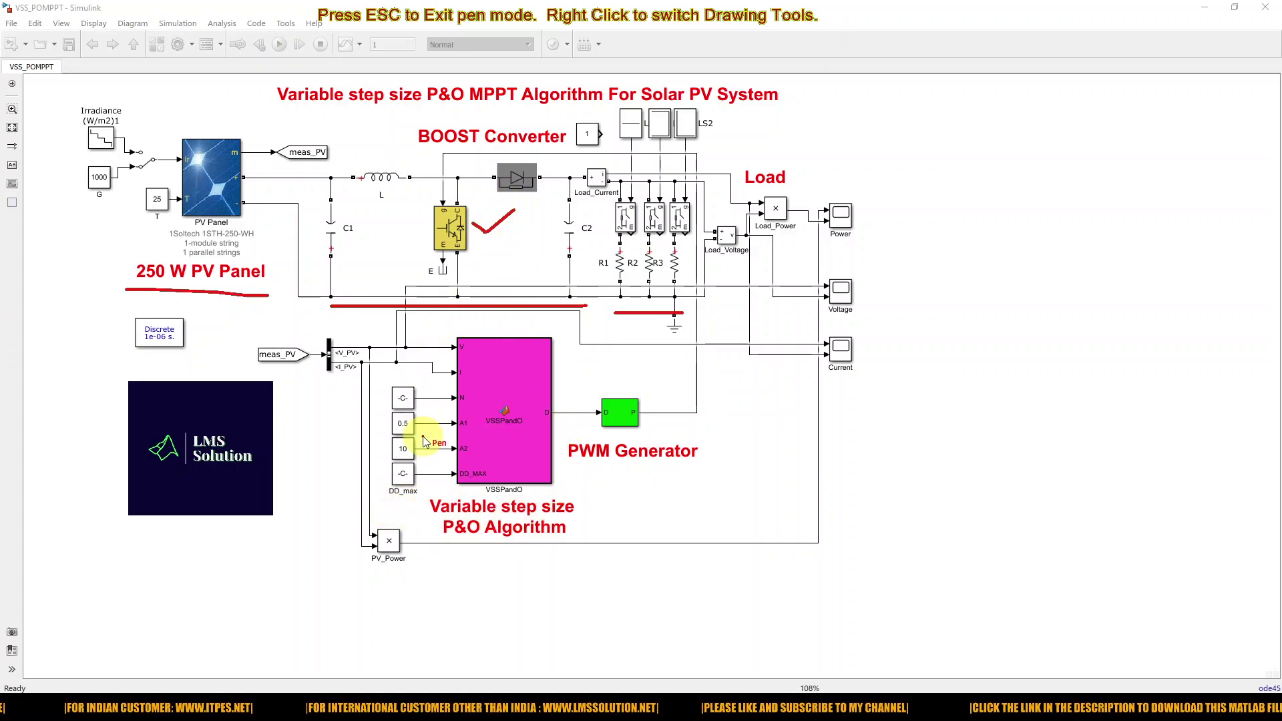
Clear the ink and draw red arrows at the VSSPandO V, I and N inputs
{"action": "key", "text": "Delete"}
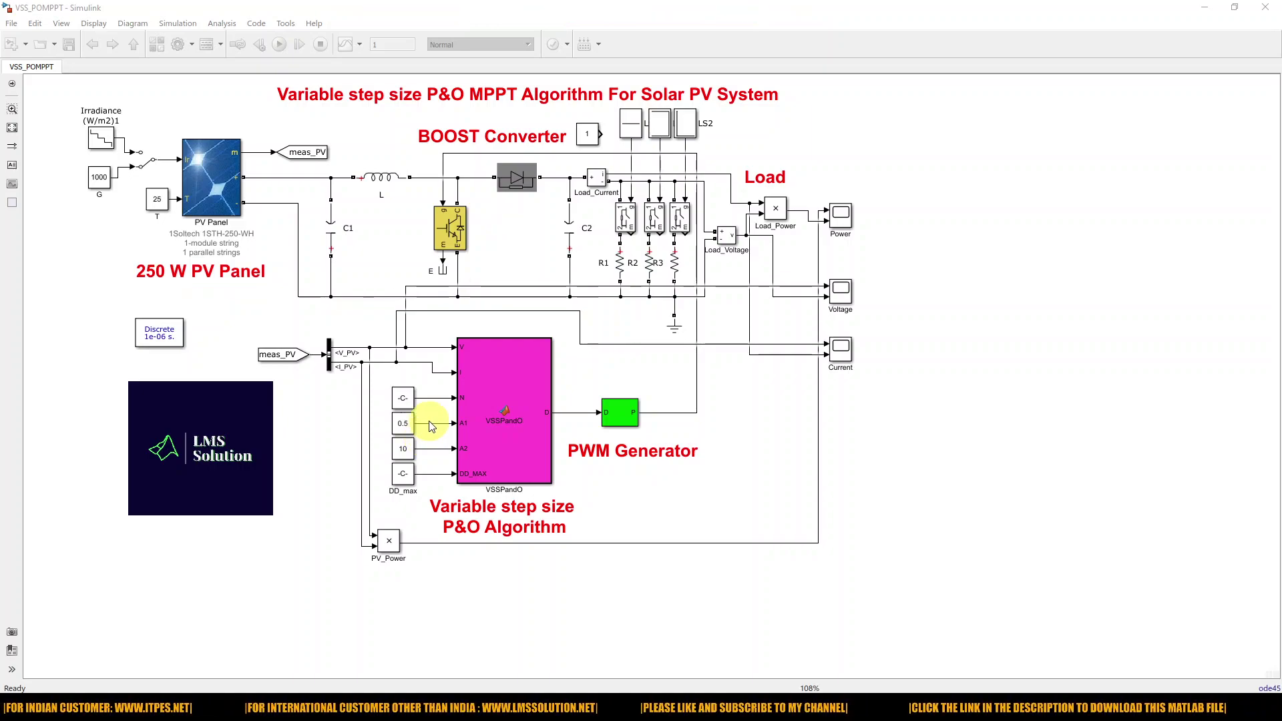
{"action": "left_click_drag", "start_coordinate": [440, 355], "coordinate": [447, 357]}
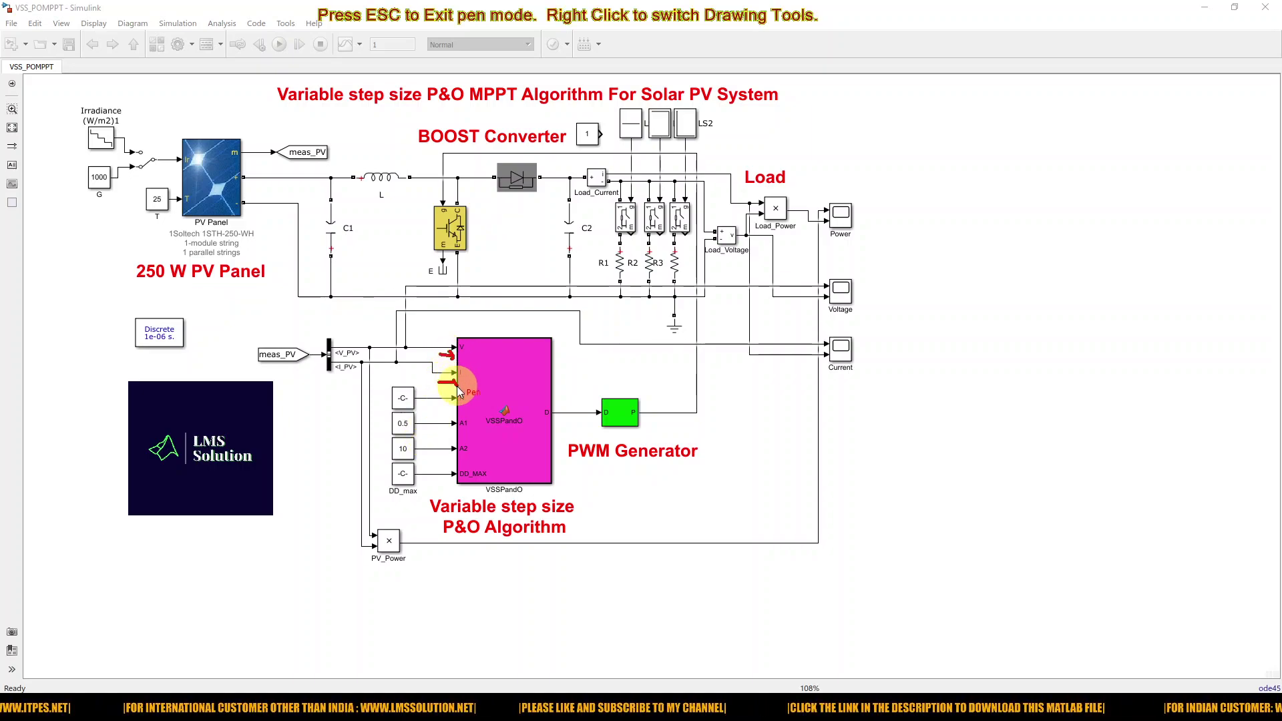
{"action": "mouse_move", "coordinate": [438, 383]}
{"action": "left_mouse_down"}
{"action": "mouse_move", "coordinate": [458, 385]}
{"action": "mouse_move", "coordinate": [446, 483]}
{"action": "mouse_move", "coordinate": [456, 476]}
{"action": "left_mouse_up"}
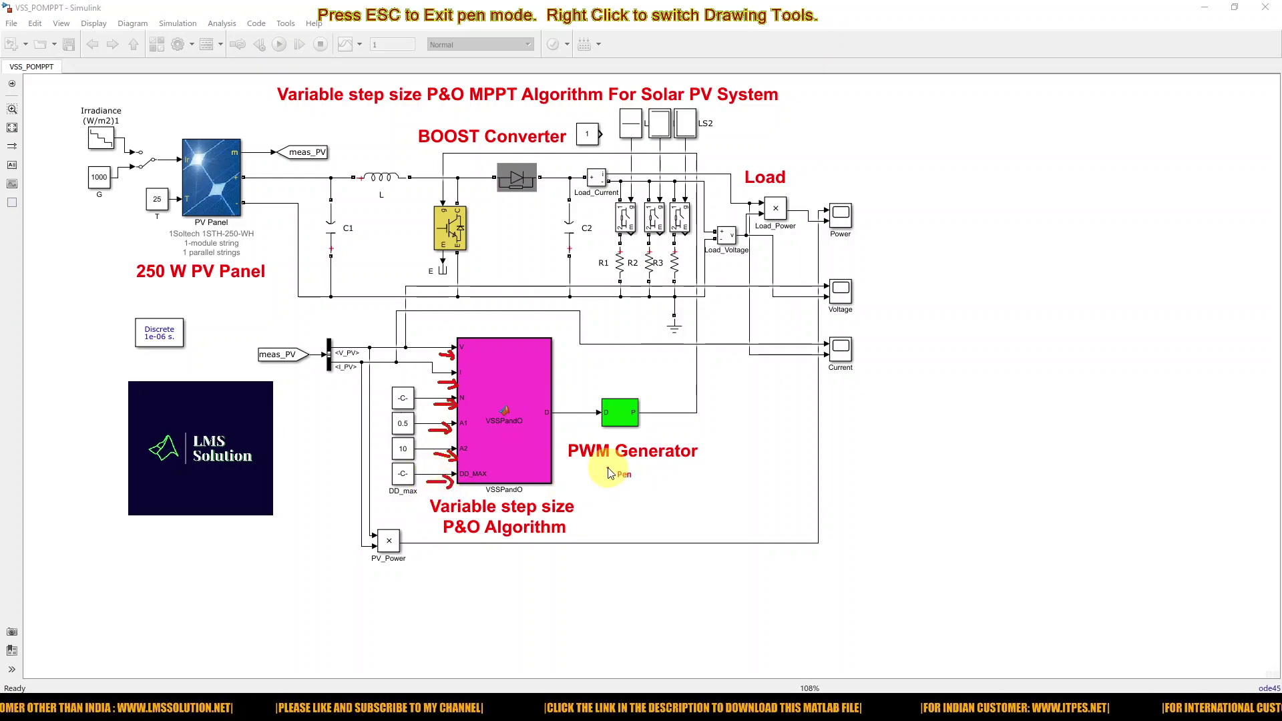
Open the VSSPandO function code and tick its step1 and step2 lines in red
{"action": "key", "text": "Escape"}
{"action": "double_click", "coordinate": [514, 401]}
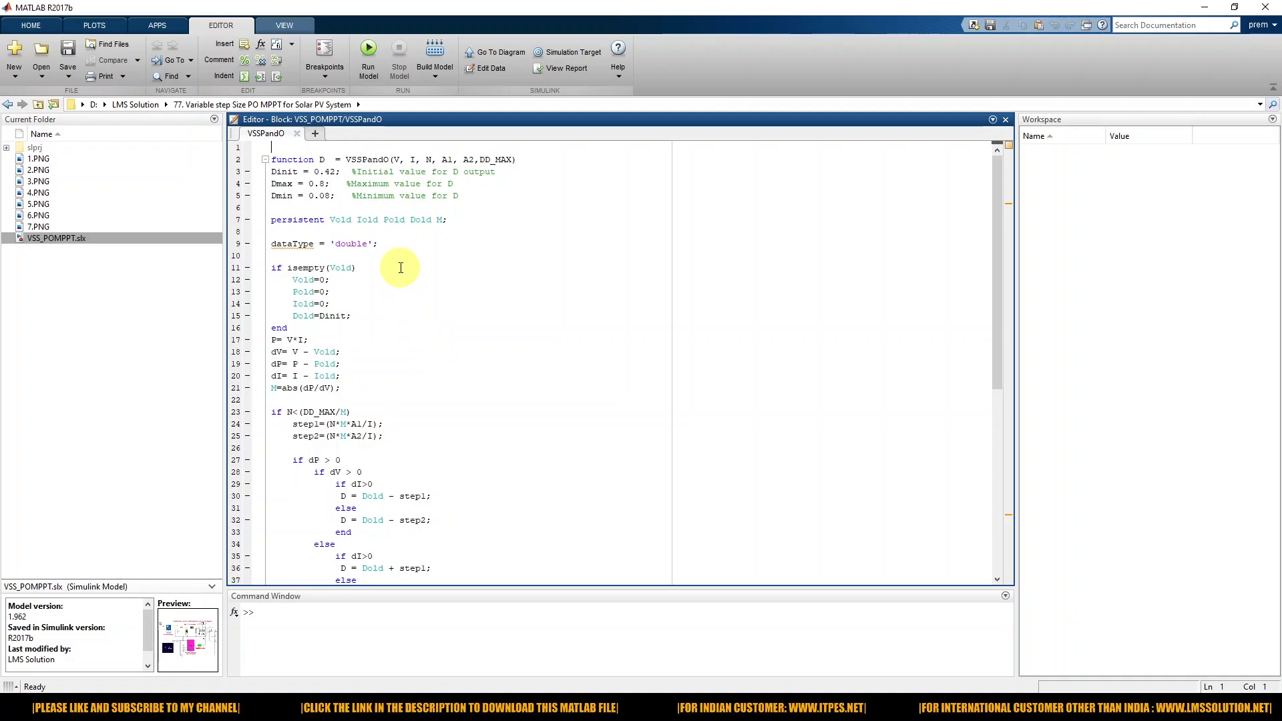
{"action": "scroll", "coordinate": [401, 268], "scroll_direction": "down", "scroll_amount": 1}
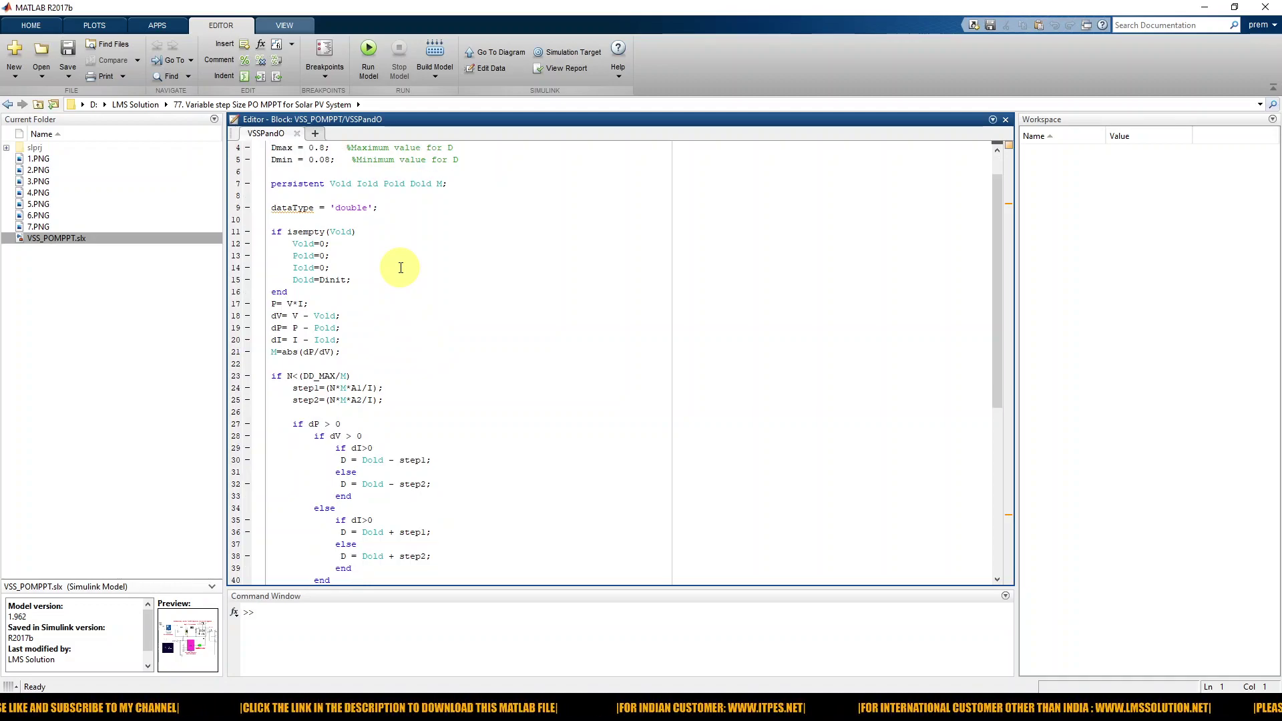
{"action": "scroll", "coordinate": [401, 267], "scroll_direction": "down", "scroll_amount": 1}
{"action": "key", "text": "F9"}
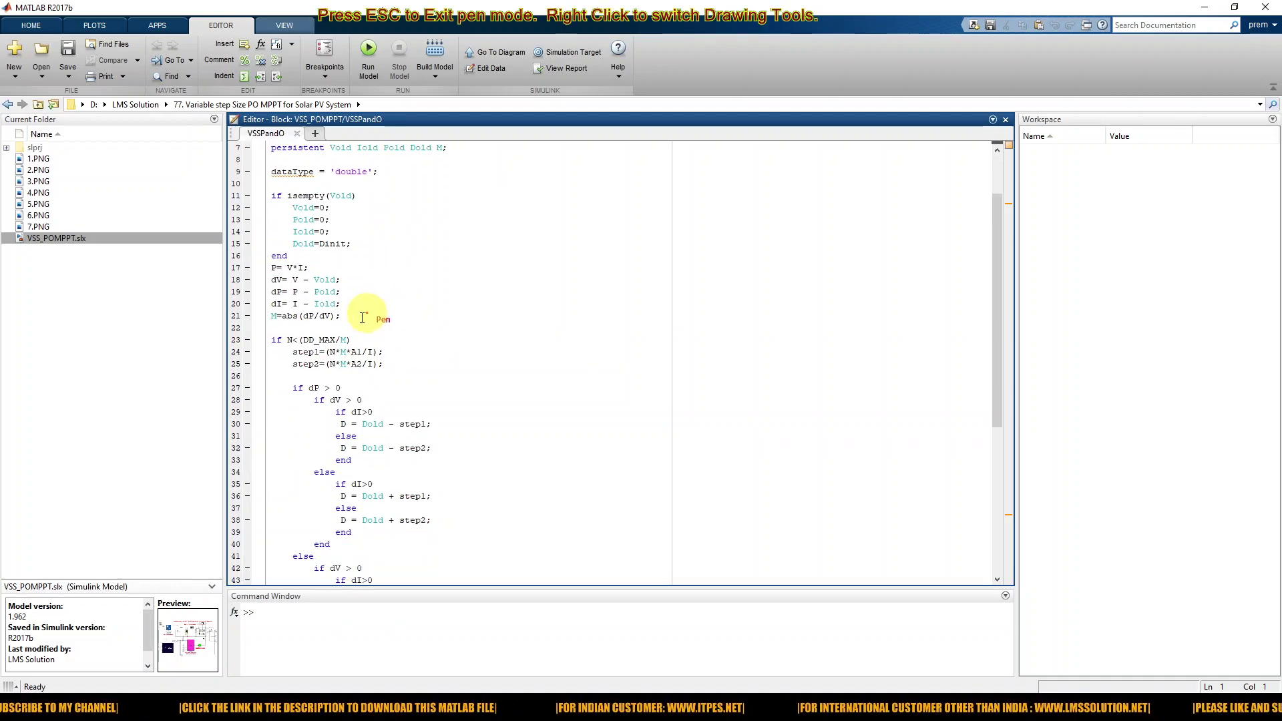
{"action": "mouse_move", "coordinate": [384, 350]}
{"action": "left_mouse_down"}
{"action": "mouse_move", "coordinate": [414, 345]}
{"action": "mouse_move", "coordinate": [393, 371]}
{"action": "mouse_move", "coordinate": [420, 359]}
{"action": "left_mouse_up"}
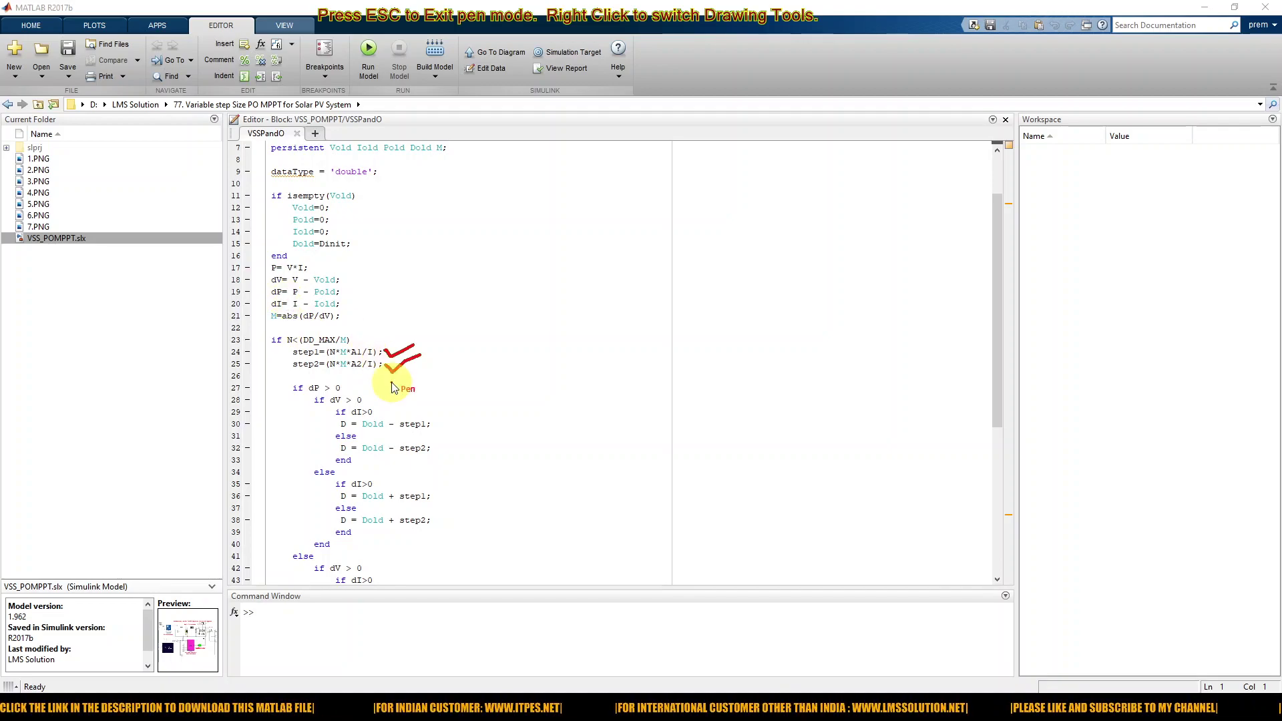
{"action": "key", "text": "Escape"}
Mark the dP > 0 condition on line 27 and the step1/step2 updates on lines 36 and 38
{"action": "scroll", "coordinate": [338, 385], "scroll_direction": "down", "scroll_amount": 2}
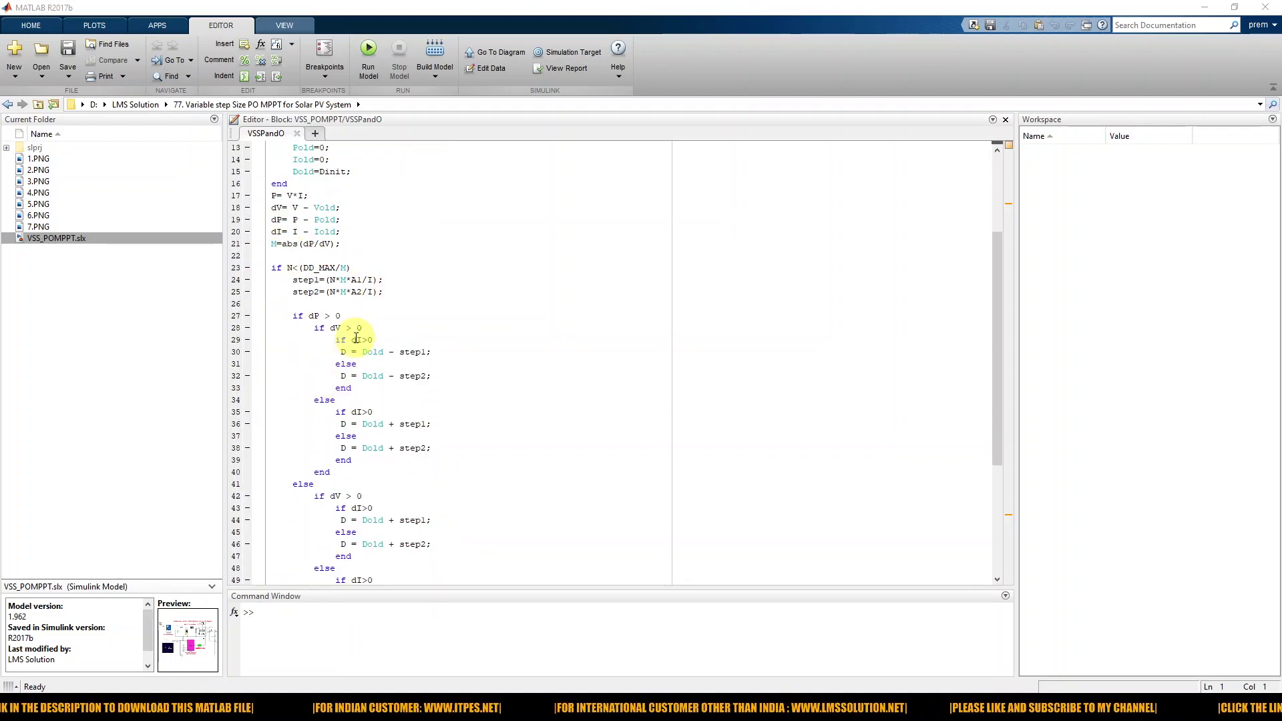
{"action": "key", "text": "F9"}
{"action": "mouse_move", "coordinate": [346, 315]}
{"action": "left_mouse_down"}
{"action": "mouse_move", "coordinate": [370, 309]}
{"action": "mouse_move", "coordinate": [451, 353]}
{"action": "mouse_move", "coordinate": [458, 371]}
{"action": "left_mouse_up"}
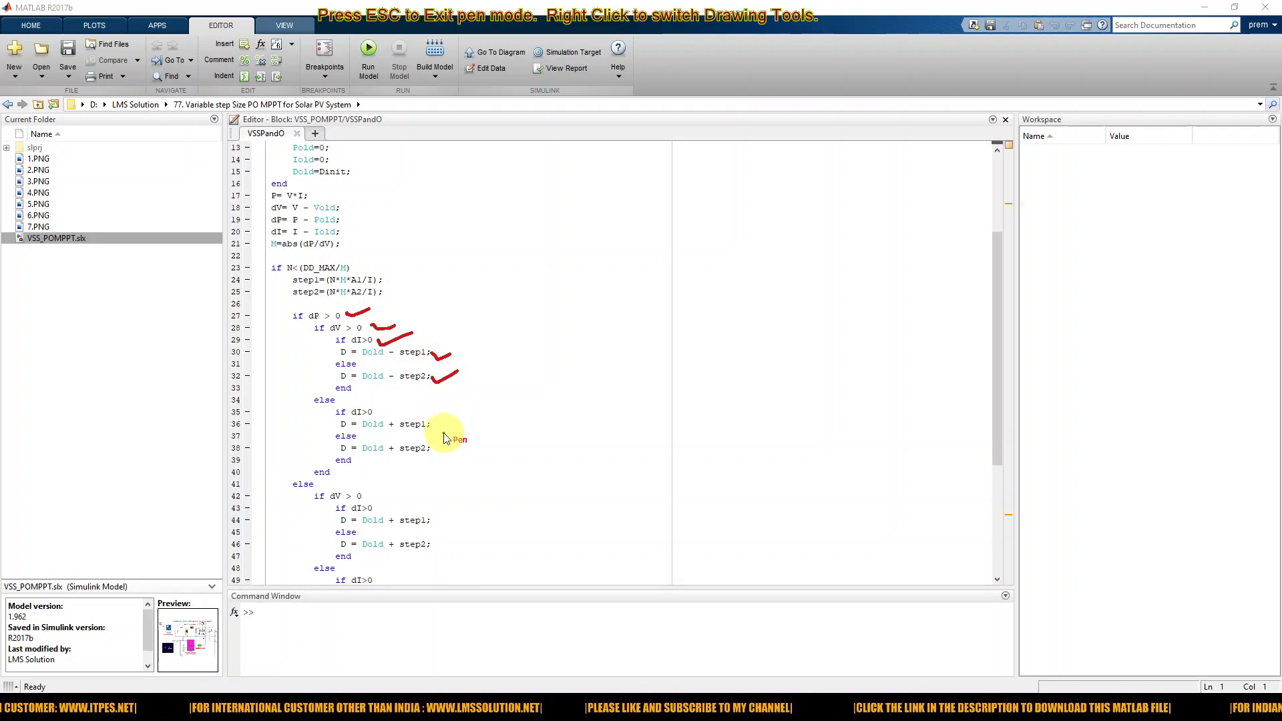
{"action": "key", "text": "Escape"}
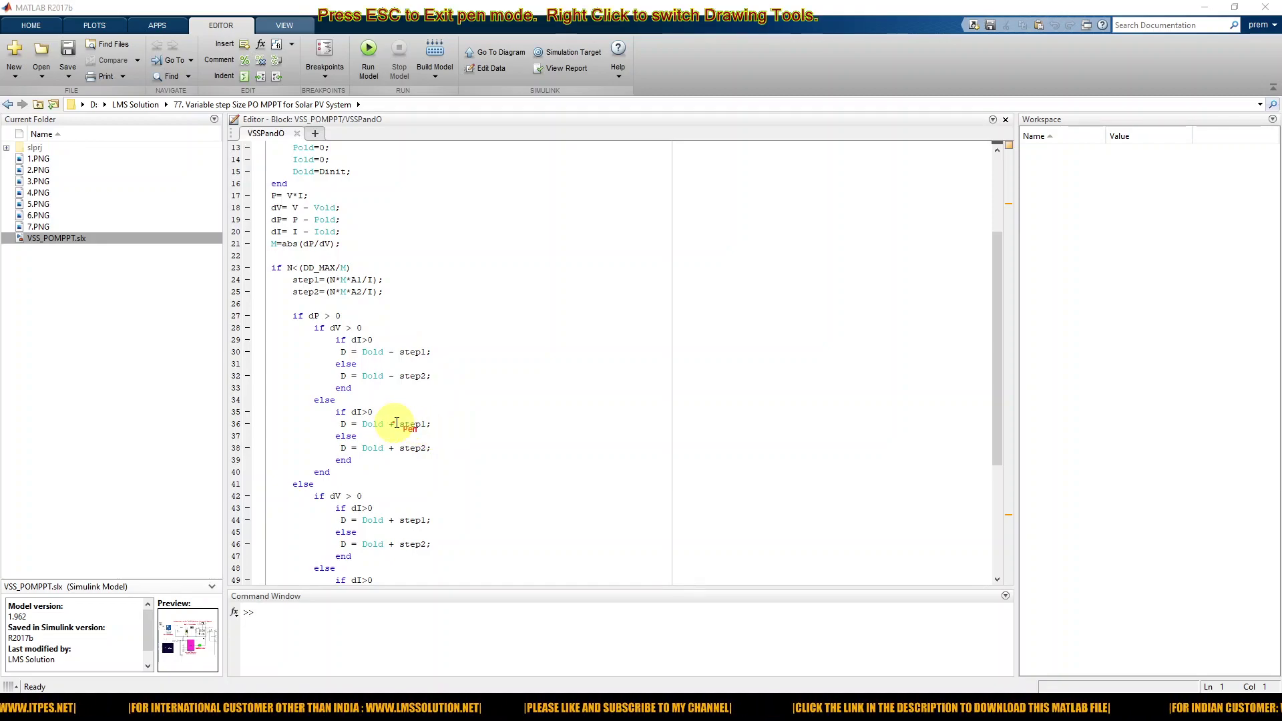
{"action": "mouse_move", "coordinate": [432, 425]}
{"action": "left_mouse_down"}
{"action": "mouse_move", "coordinate": [454, 416]}
{"action": "mouse_move", "coordinate": [469, 439]}
{"action": "left_mouse_up"}
{"action": "key", "text": "Escape"}
Scroll back to where step1 and step2 are computed from N*M, A1, A2 and I
{"action": "scroll", "coordinate": [390, 448], "scroll_direction": "down", "scroll_amount": 4}
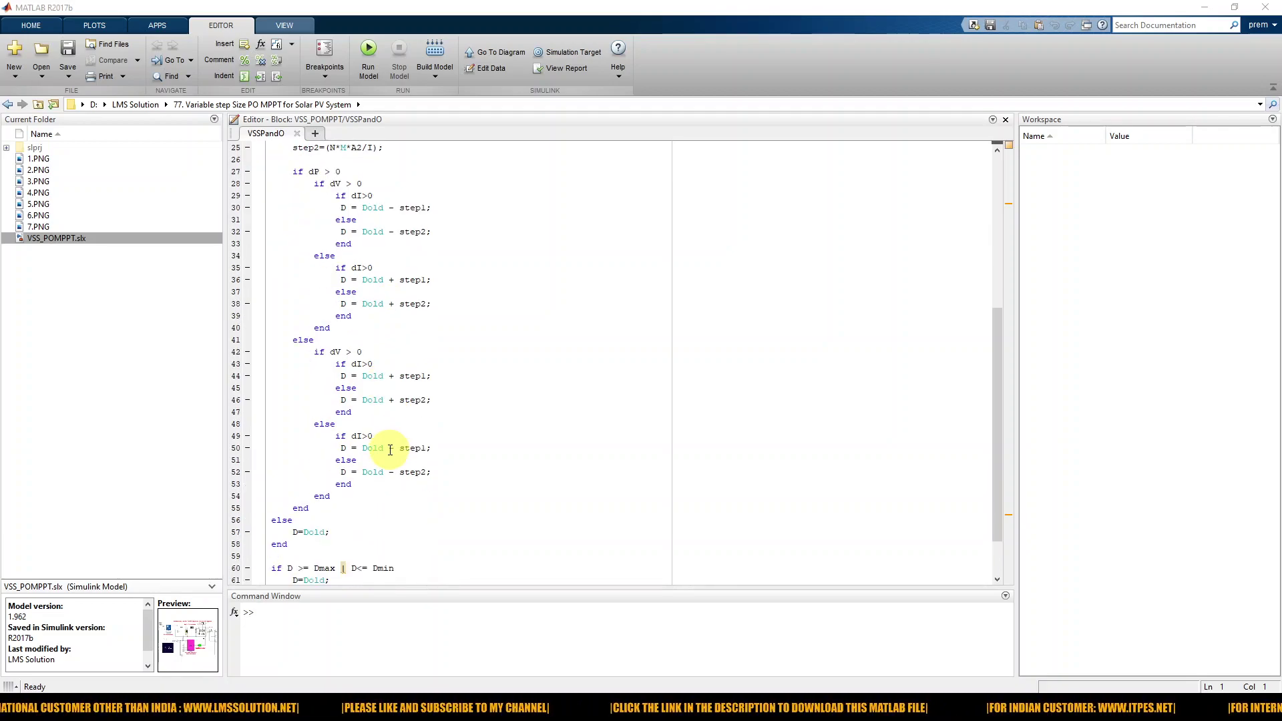
{"action": "scroll", "coordinate": [390, 450], "scroll_direction": "up", "scroll_amount": 1}
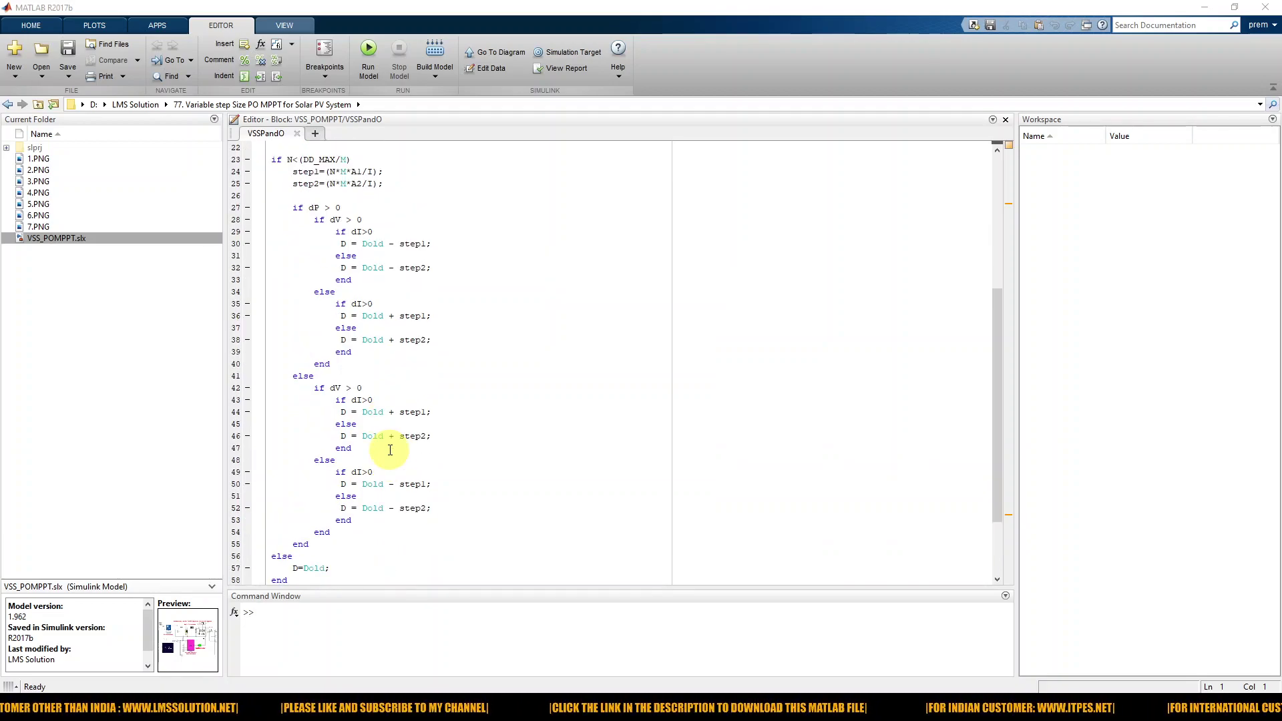
{"action": "scroll", "coordinate": [390, 449], "scroll_direction": "up", "scroll_amount": 3}
{"action": "scroll", "coordinate": [390, 449], "scroll_direction": "up", "scroll_amount": 3}
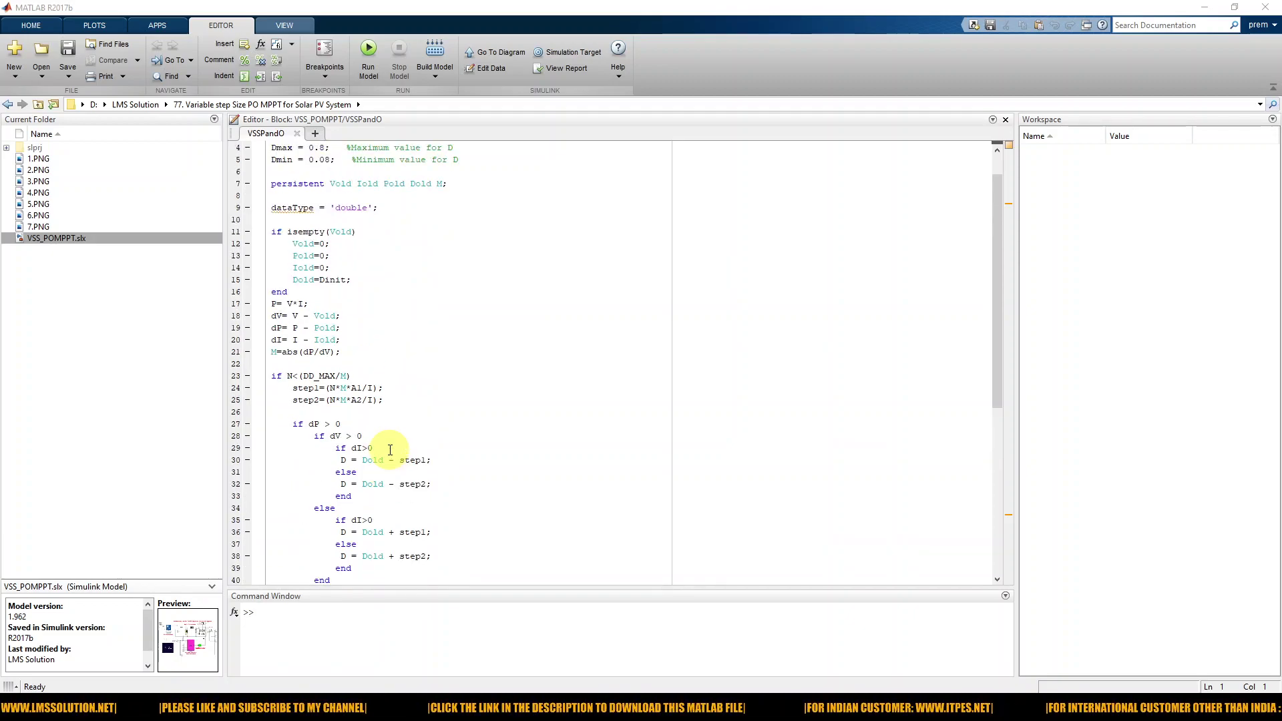
{"action": "scroll", "coordinate": [425, 404], "scroll_direction": "up", "scroll_amount": 1}
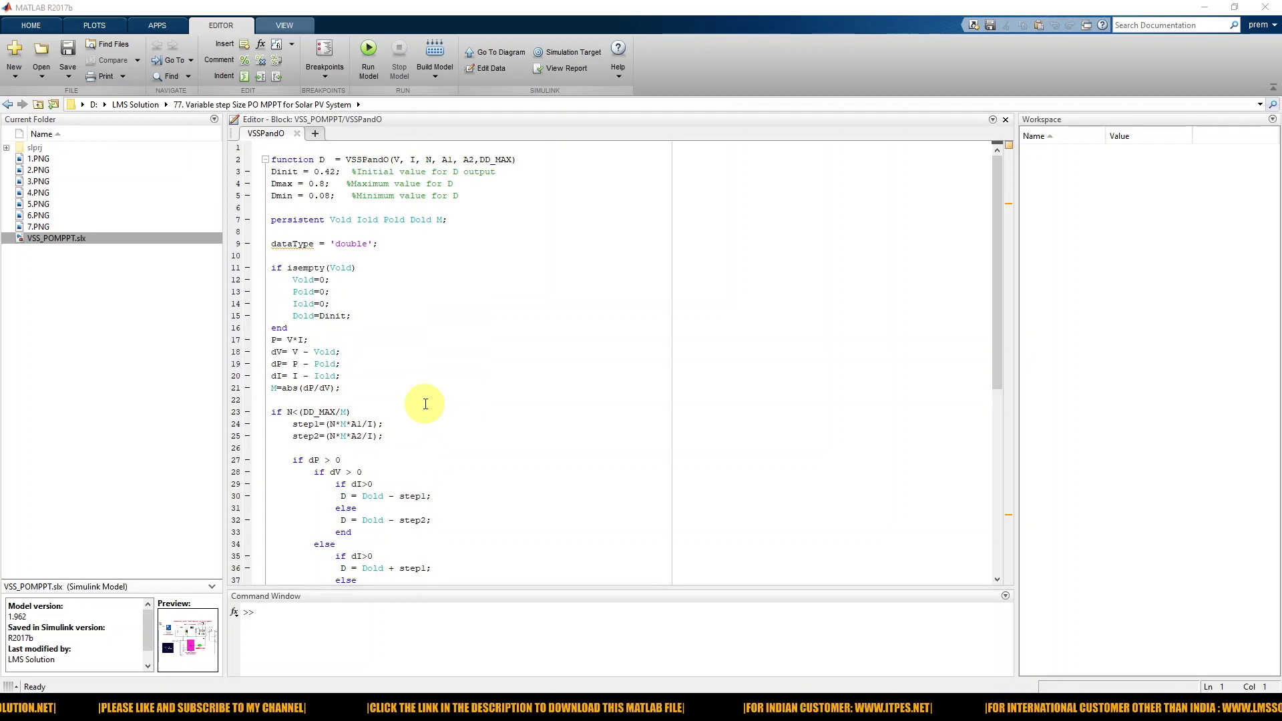
{"action": "scroll", "coordinate": [425, 404], "scroll_direction": "down", "scroll_amount": 2}
{"action": "scroll", "coordinate": [426, 405], "scroll_direction": "down", "scroll_amount": 1}
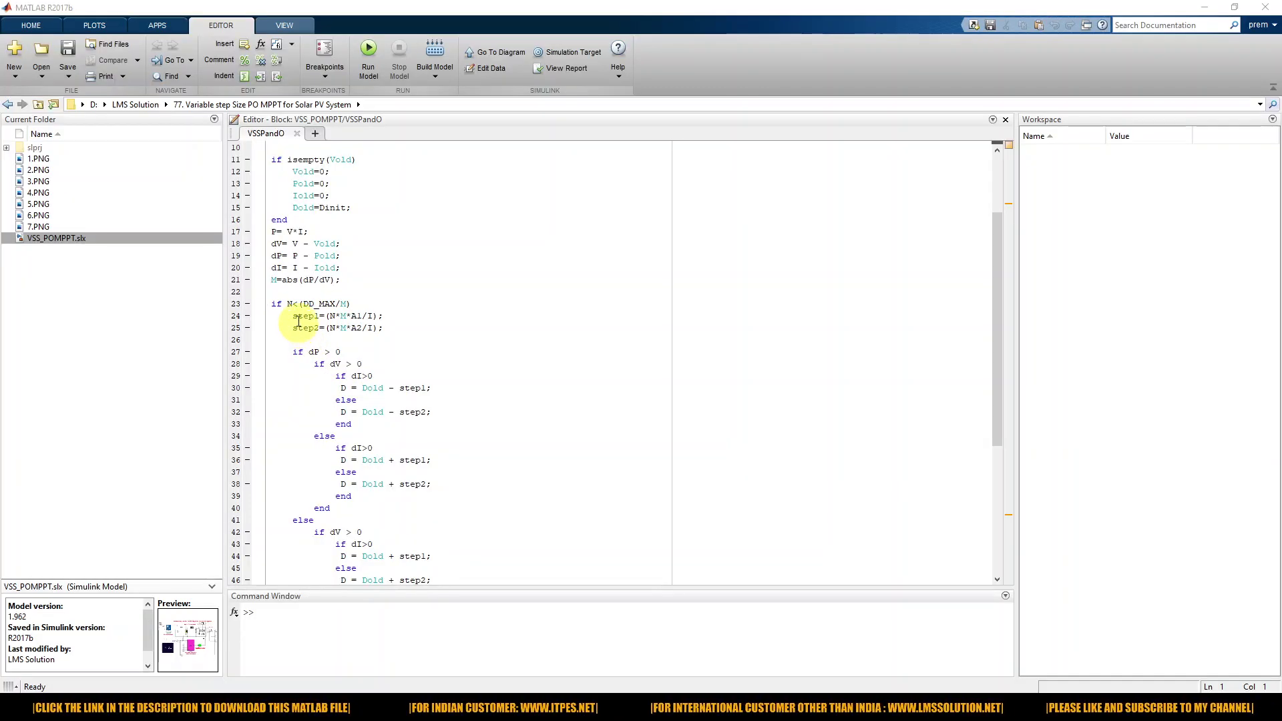
Select the N<(DD_MAX/M) condition on line 23, highlighting the DD_MAX usages
{"action": "left_click_drag", "start_coordinate": [287, 304], "coordinate": [320, 304]}
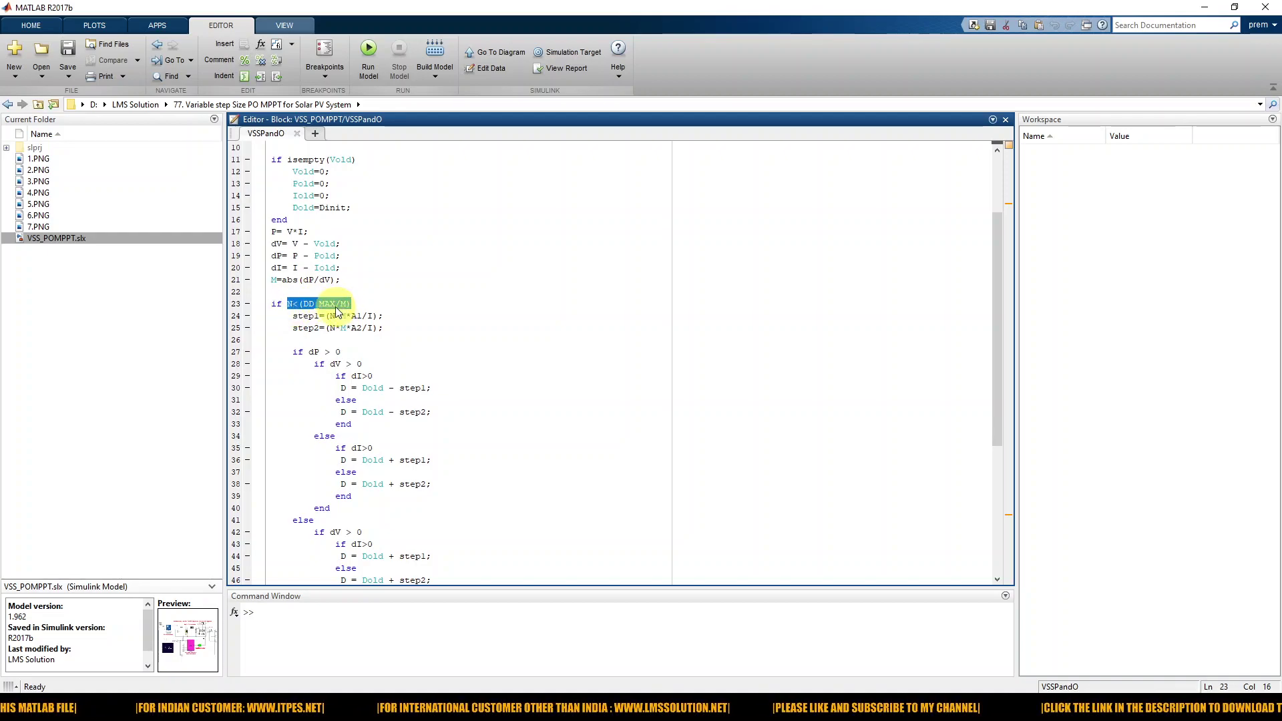
{"action": "left_click", "coordinate": [337, 304]}
{"action": "left_click_drag", "start_coordinate": [352, 304], "coordinate": [289, 305]}
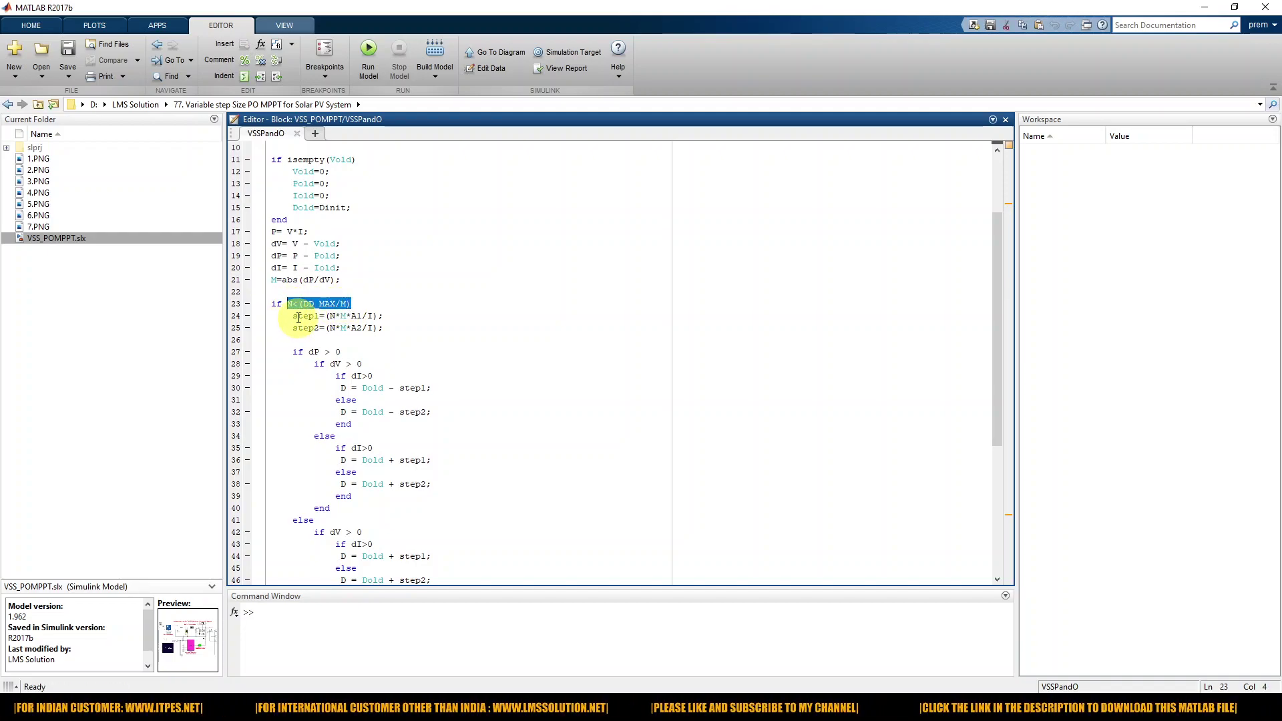
{"action": "scroll", "coordinate": [300, 314], "scroll_direction": "down", "scroll_amount": 4}
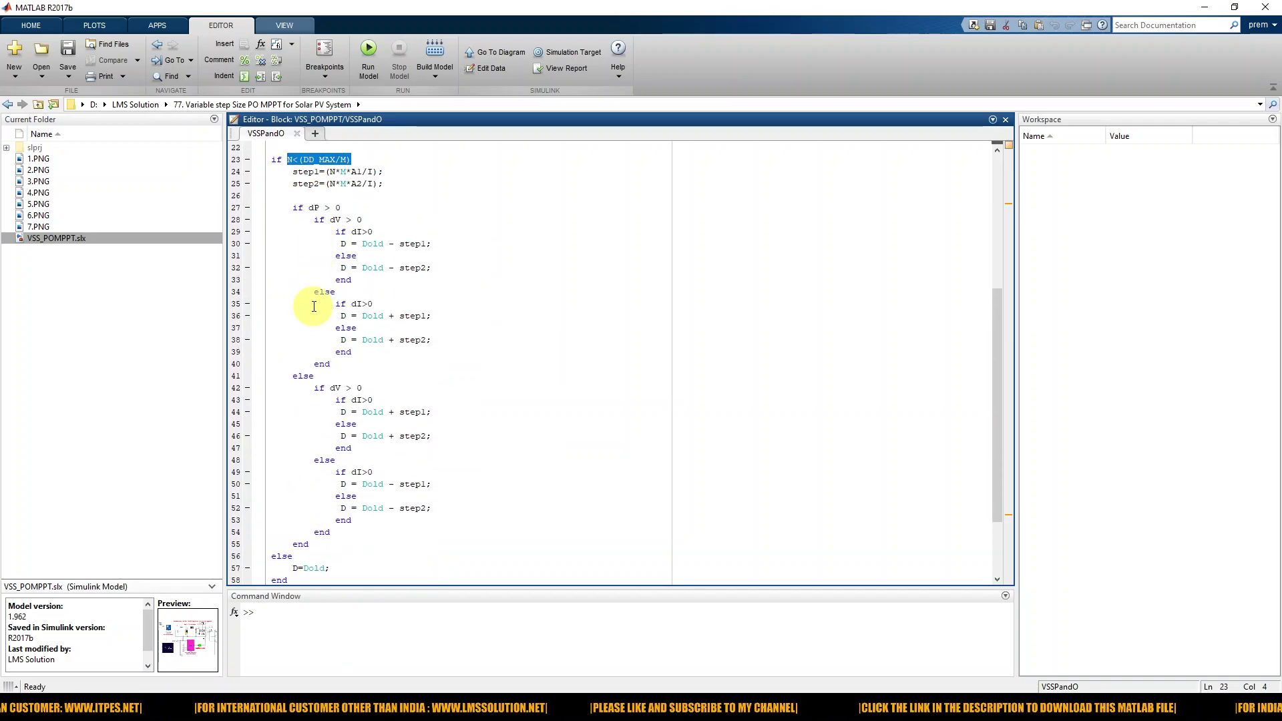
{"action": "scroll", "coordinate": [308, 346], "scroll_direction": "down", "scroll_amount": 3}
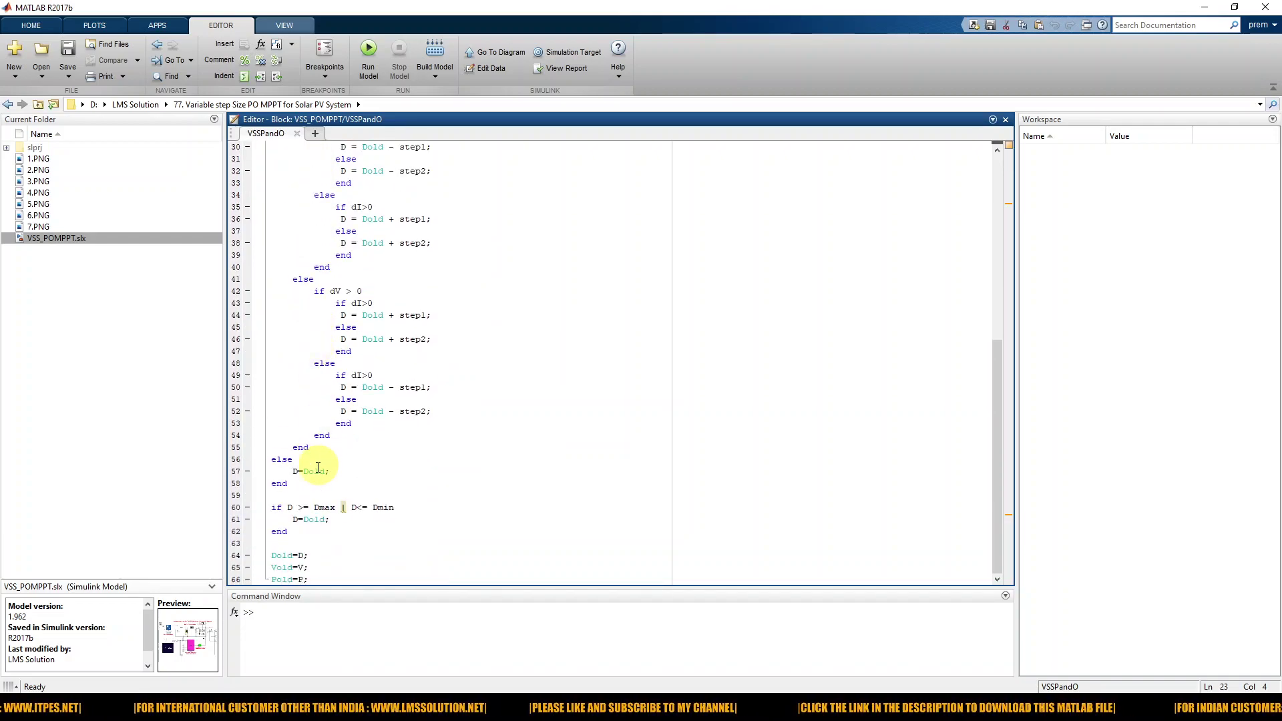
Select the D=Dold; fallback on line 57, then the line 23 condition again
{"action": "left_click_drag", "start_coordinate": [331, 471], "coordinate": [279, 472]}
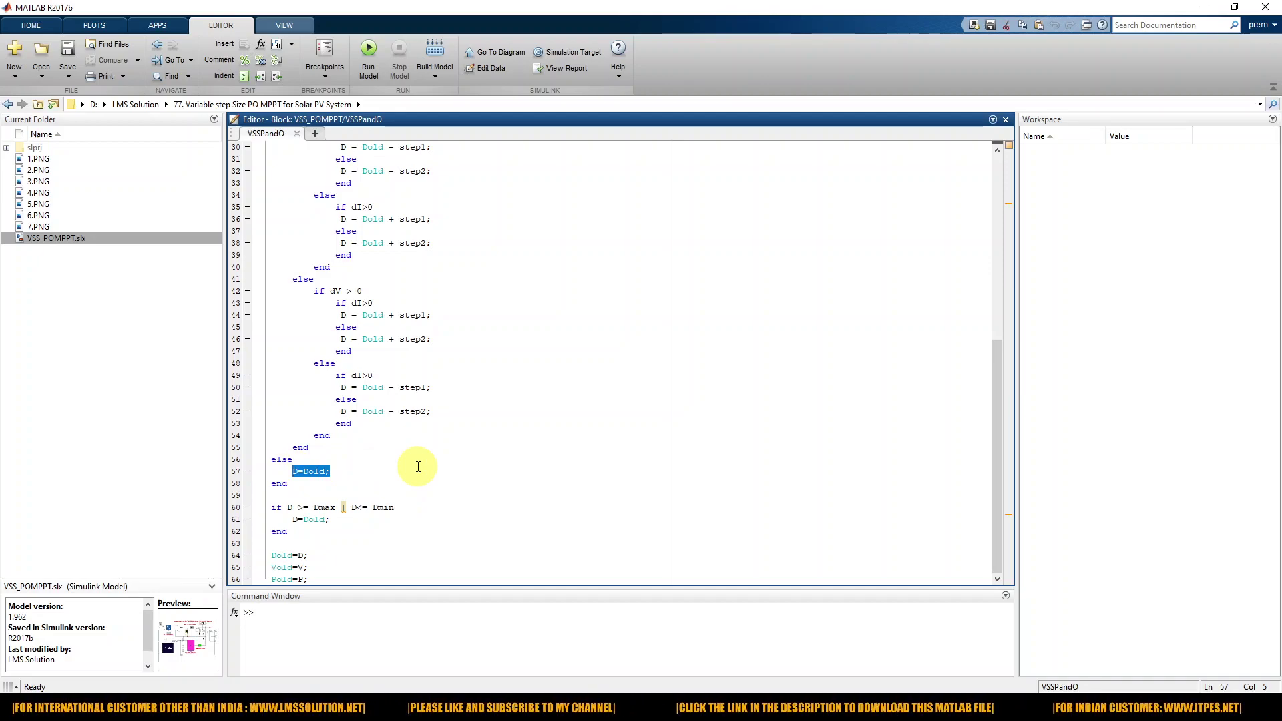
{"action": "scroll", "coordinate": [418, 466], "scroll_direction": "up", "scroll_amount": 6}
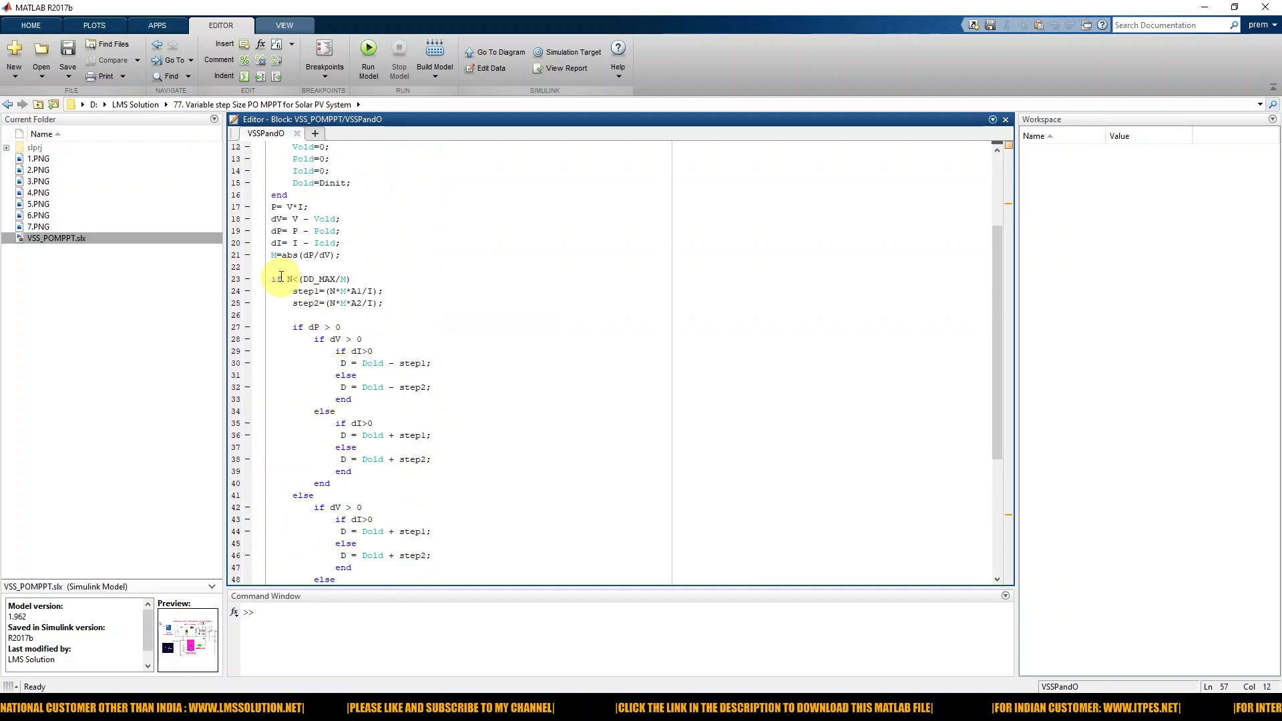
{"action": "left_click_drag", "start_coordinate": [288, 277], "coordinate": [345, 279]}
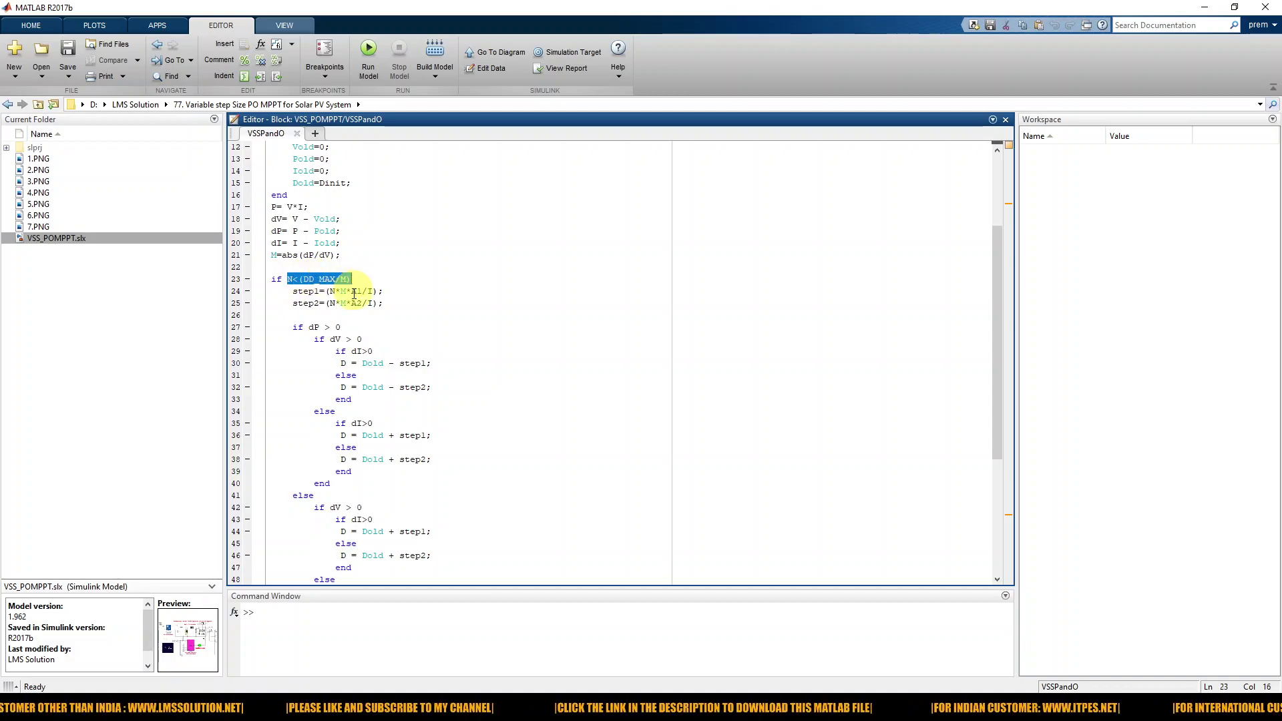
Leave the code and bring the VSS_POMPPT Simulink model window to the front
{"action": "scroll", "coordinate": [354, 294], "scroll_direction": "down", "scroll_amount": 2}
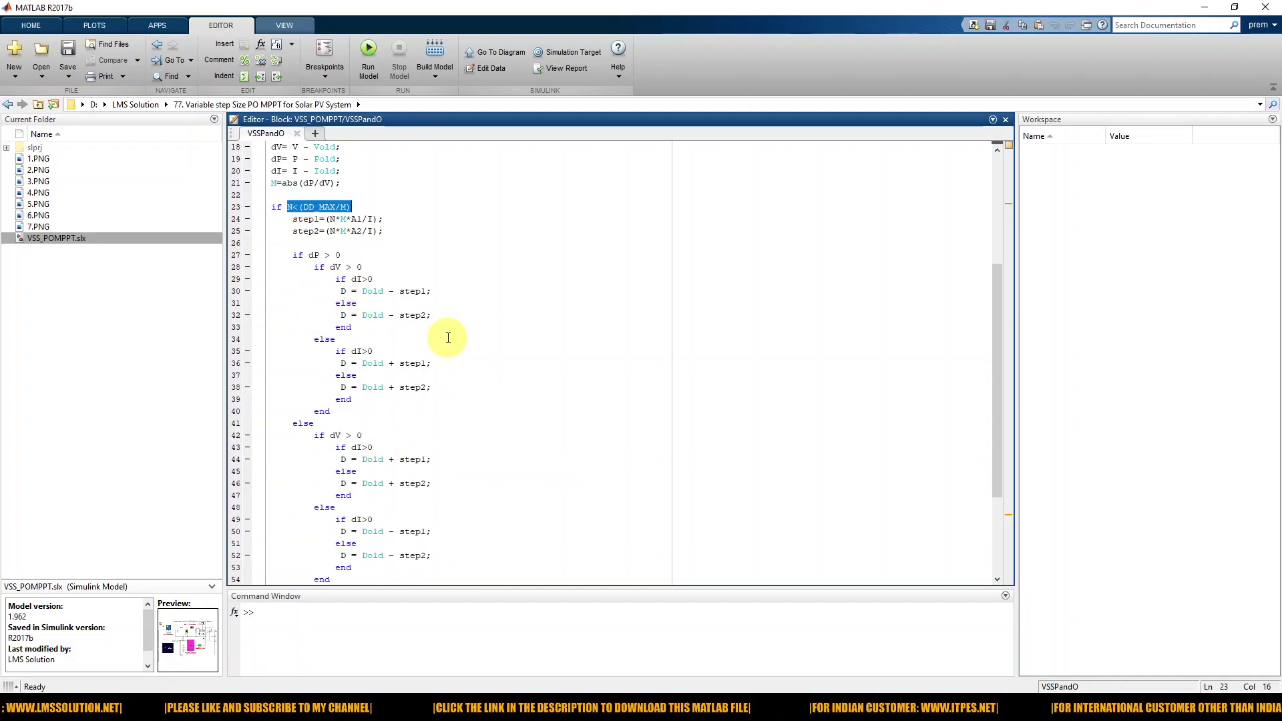
{"action": "scroll", "coordinate": [419, 369], "scroll_direction": "up", "scroll_amount": 2}
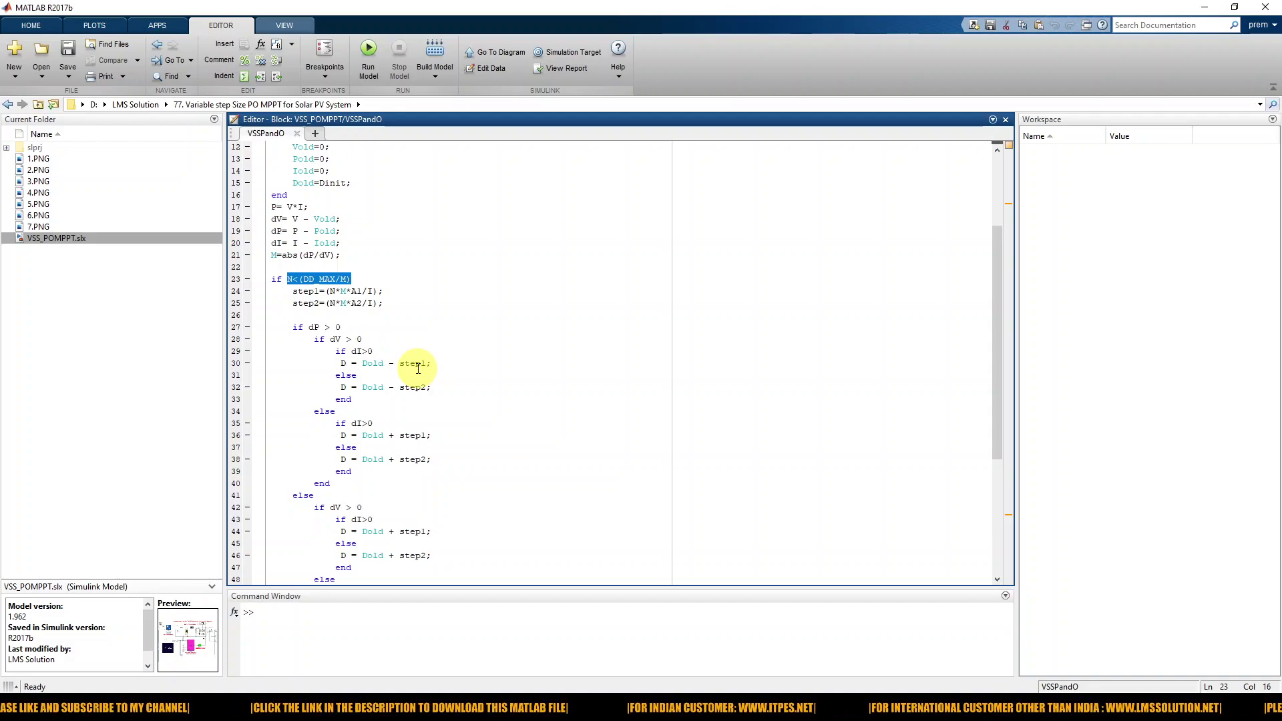
{"action": "scroll", "coordinate": [418, 369], "scroll_direction": "up", "scroll_amount": 4}
{"action": "scroll", "coordinate": [404, 312], "scroll_direction": "down", "scroll_amount": 3}
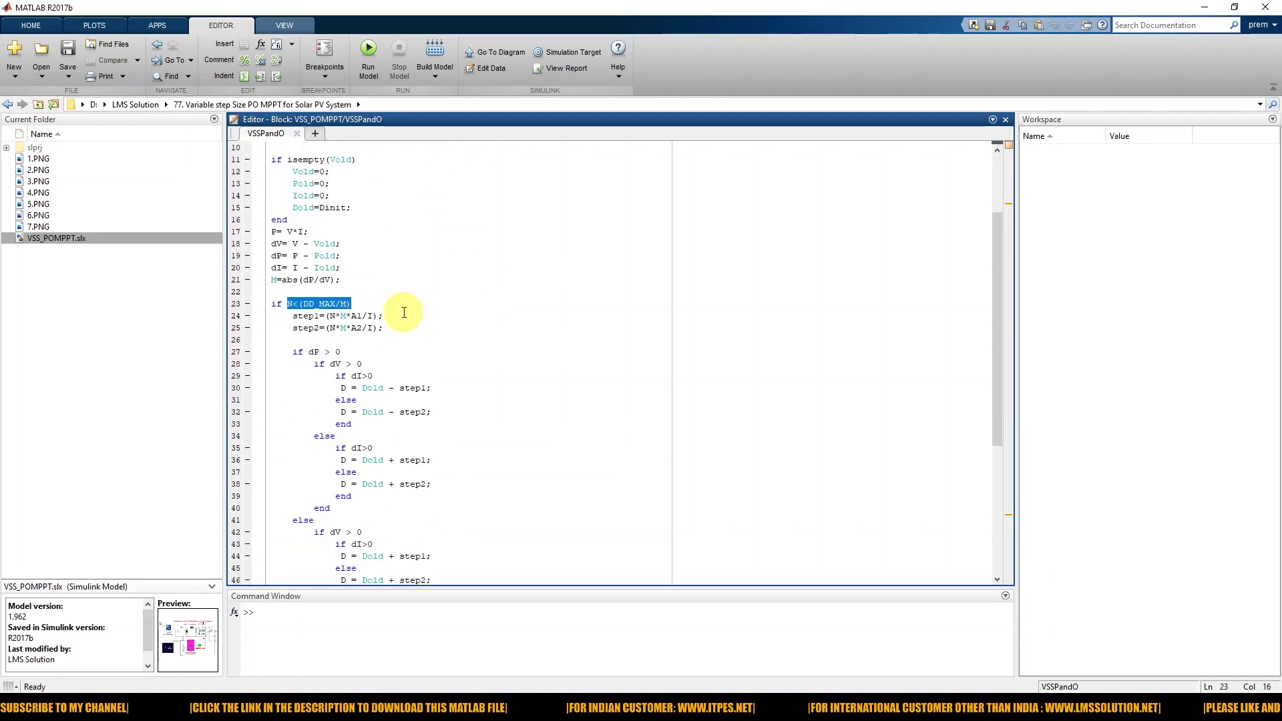
{"action": "scroll", "coordinate": [404, 313], "scroll_direction": "down", "scroll_amount": 3}
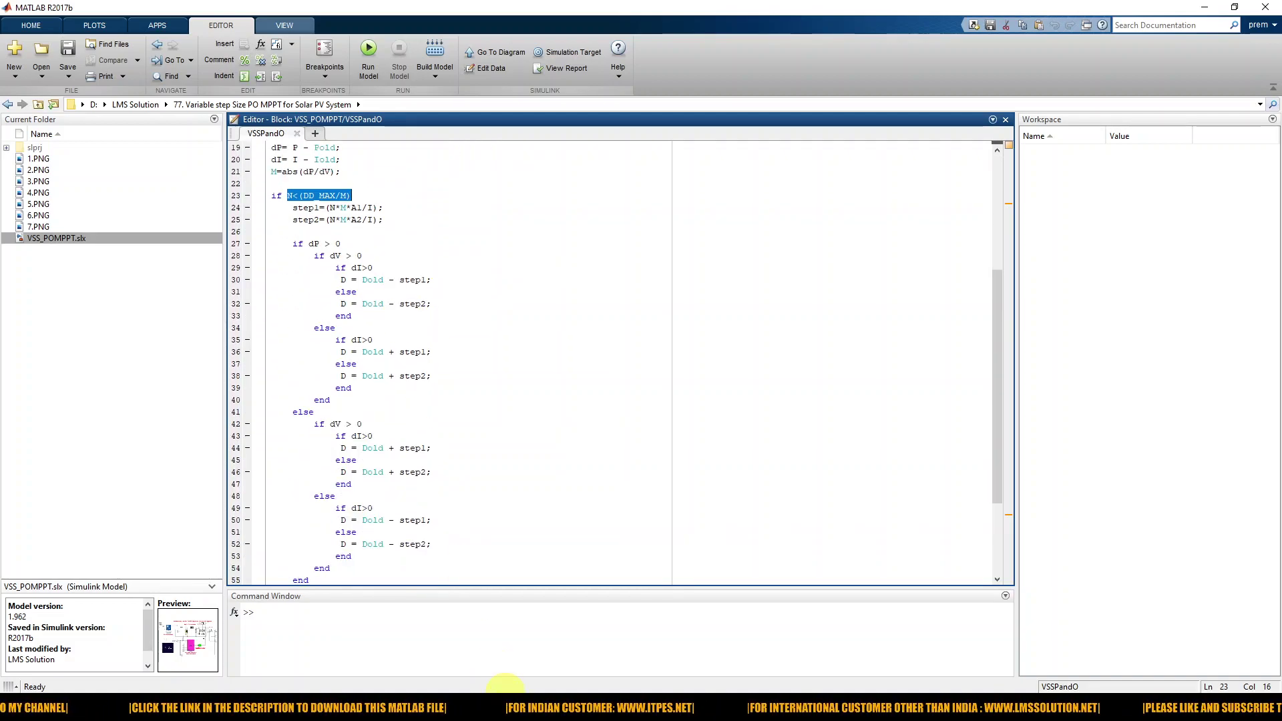
{"action": "left_click", "coordinate": [541, 710]}
{"action": "left_click", "coordinate": [458, 664]}
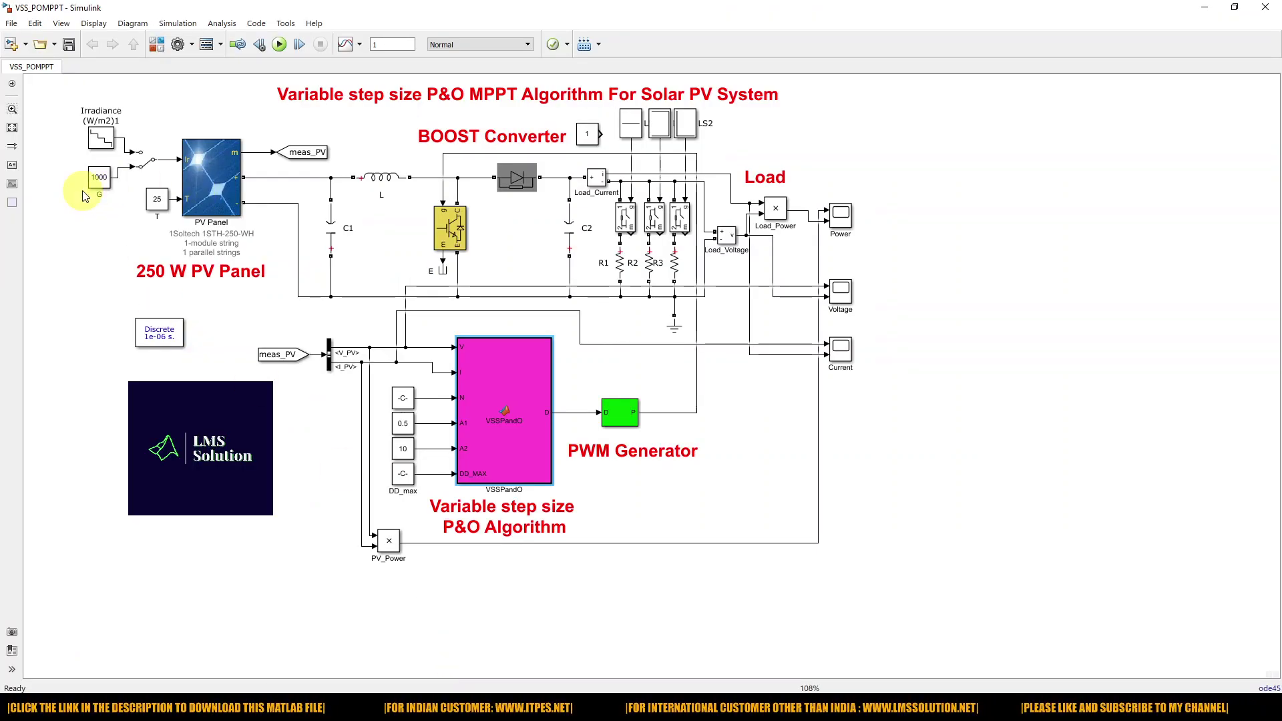
{"action": "left_click", "coordinate": [102, 179]}
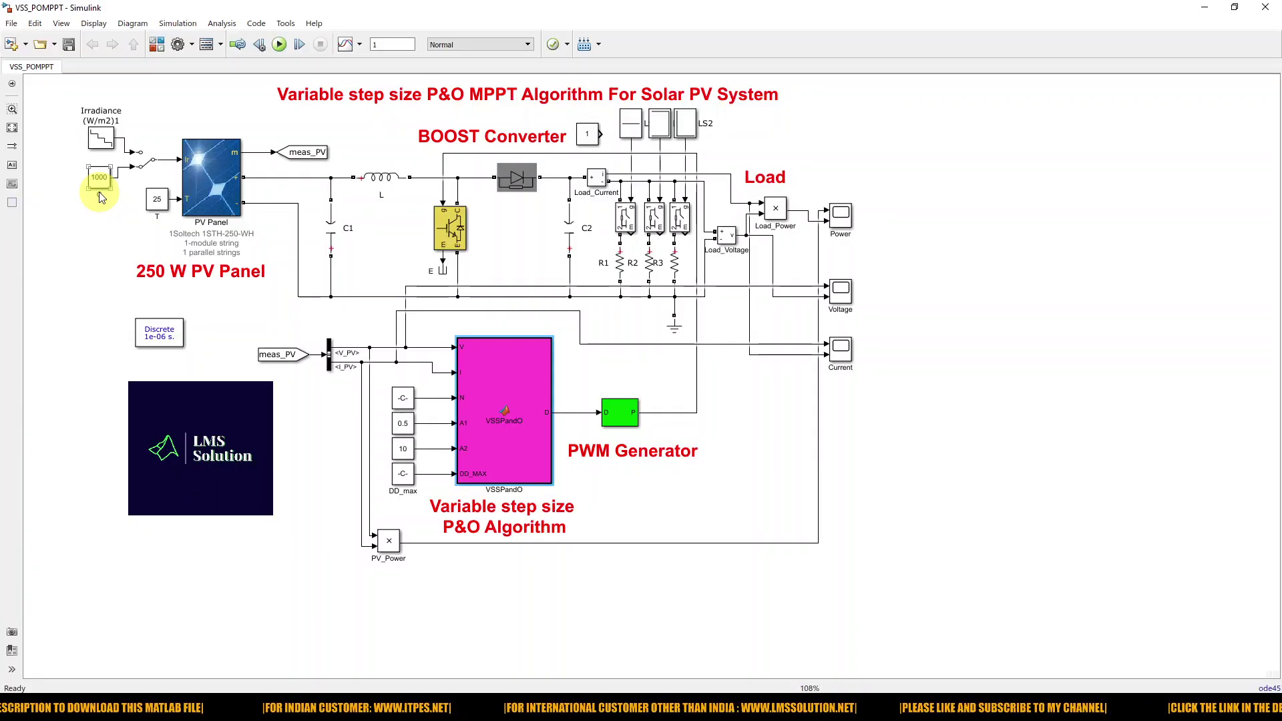
{"action": "key", "text": "ctrl+shift+p"}
{"action": "left_click_drag", "start_coordinate": [87, 196], "coordinate": [120, 200]}
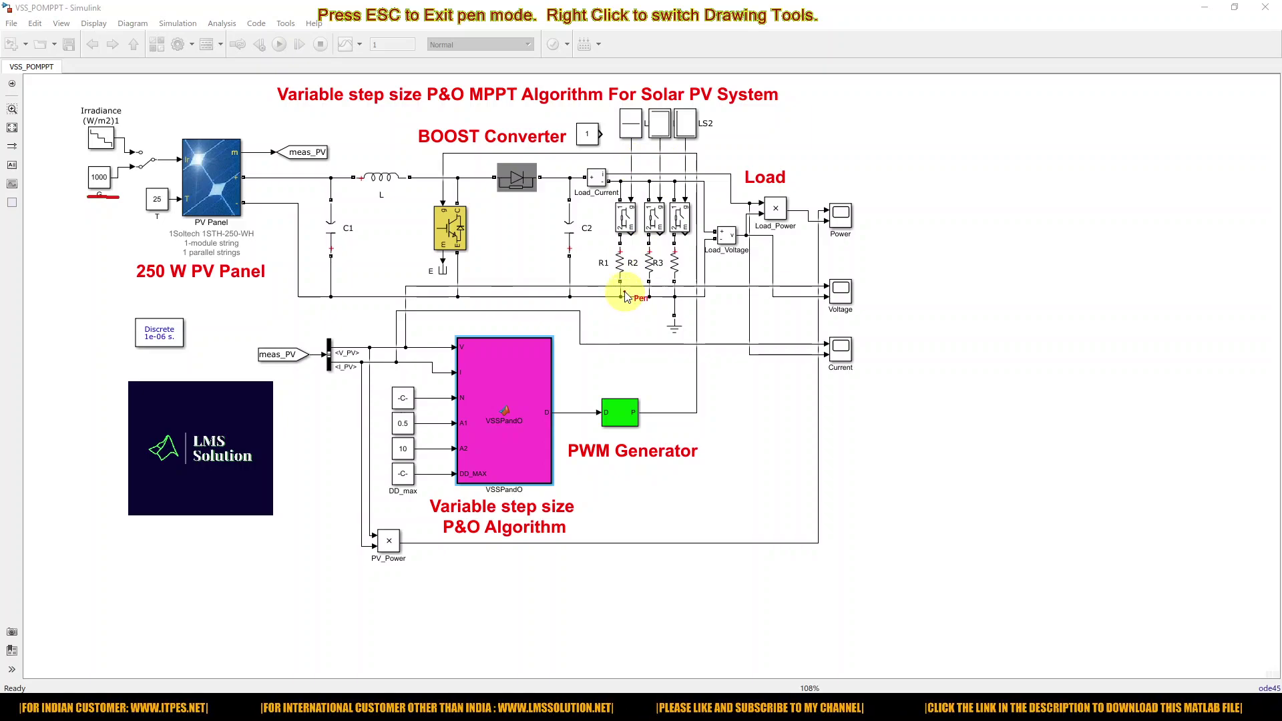
{"action": "mouse_move", "coordinate": [626, 297]}
{"action": "left_mouse_down"}
{"action": "mouse_move", "coordinate": [654, 287]}
{"action": "mouse_move", "coordinate": [664, 299]}
{"action": "left_mouse_up"}
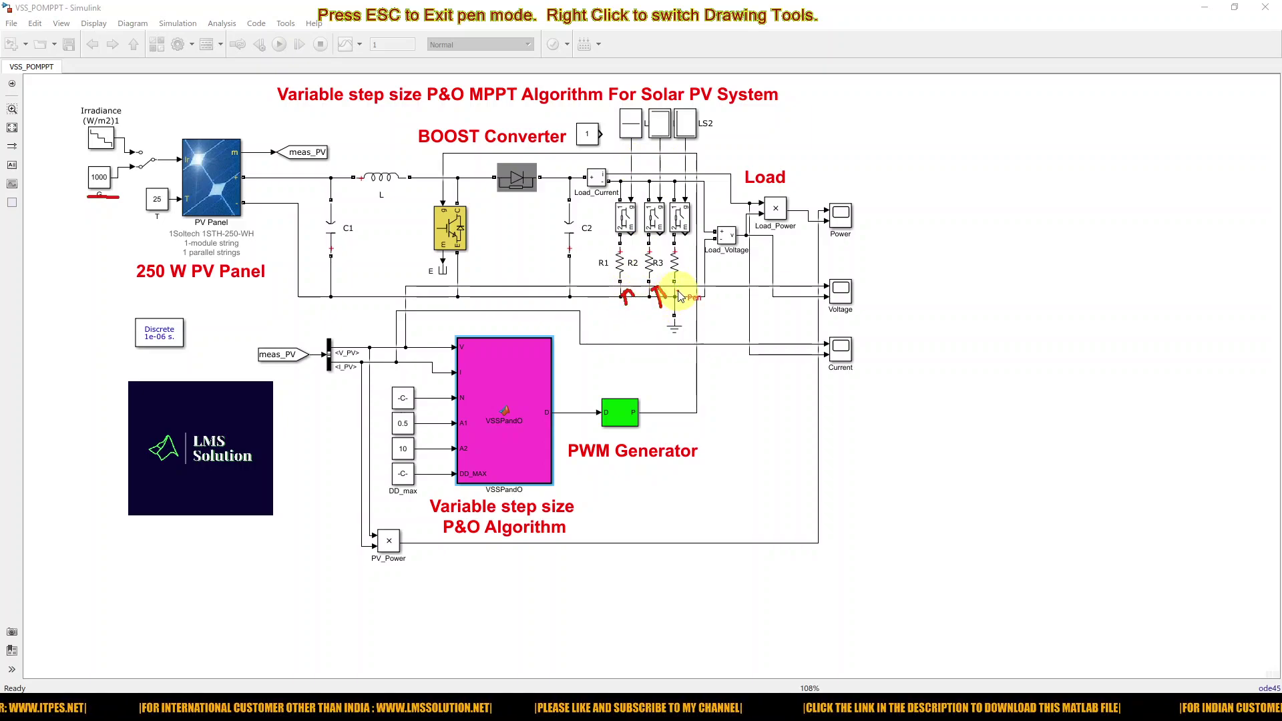
{"action": "key", "text": "Escape"}
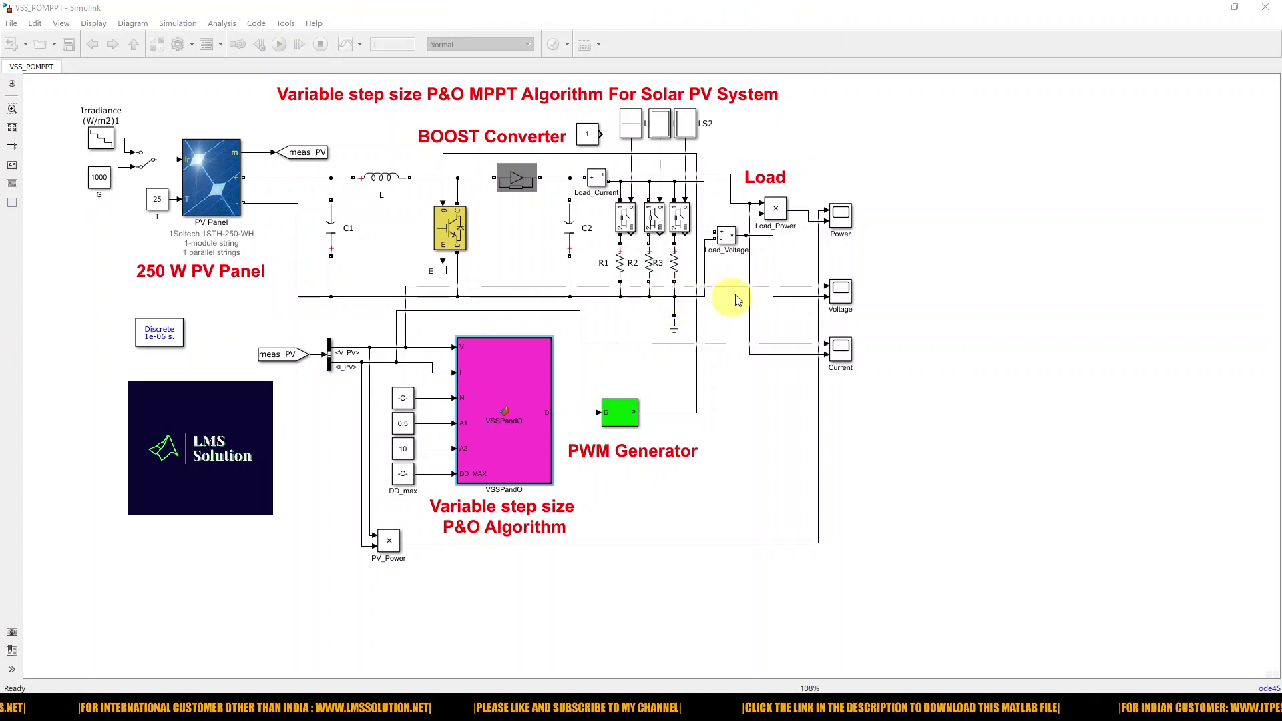
{"action": "left_click", "coordinate": [843, 230]}
Open the Power, Voltage and Current scope displays
{"action": "double_click", "coordinate": [843, 217]}
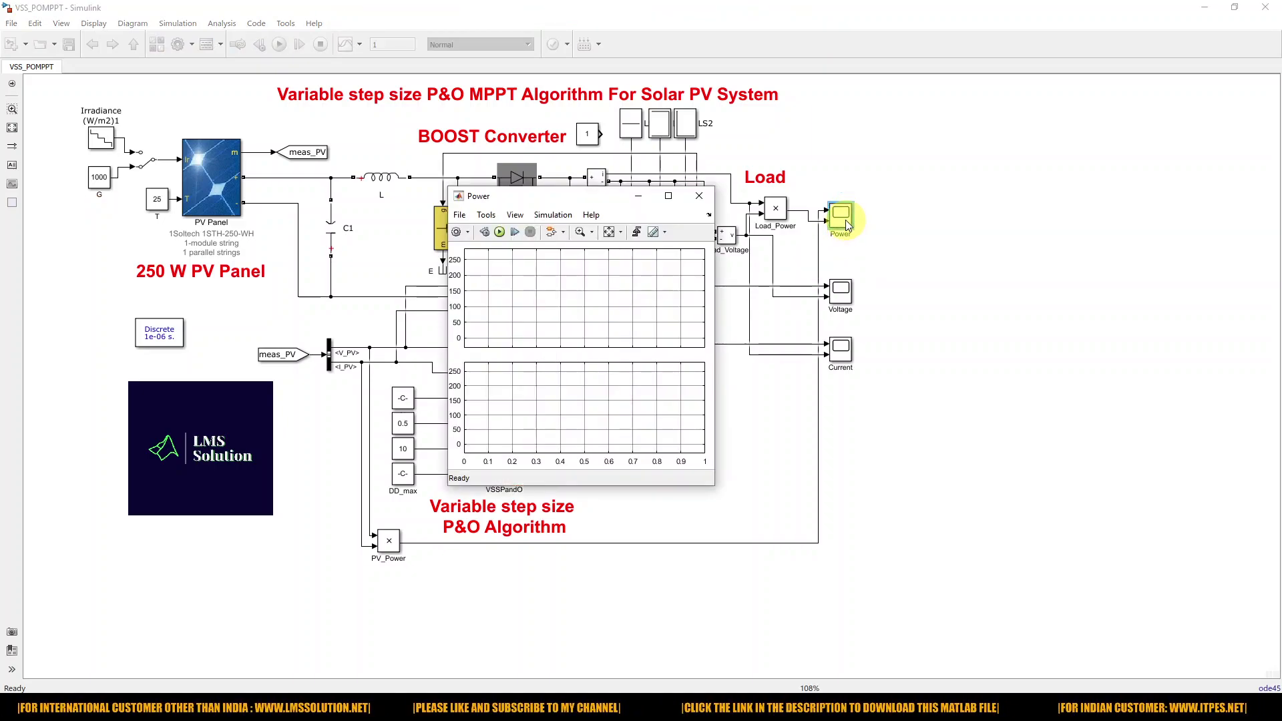
{"action": "double_click", "coordinate": [840, 291]}
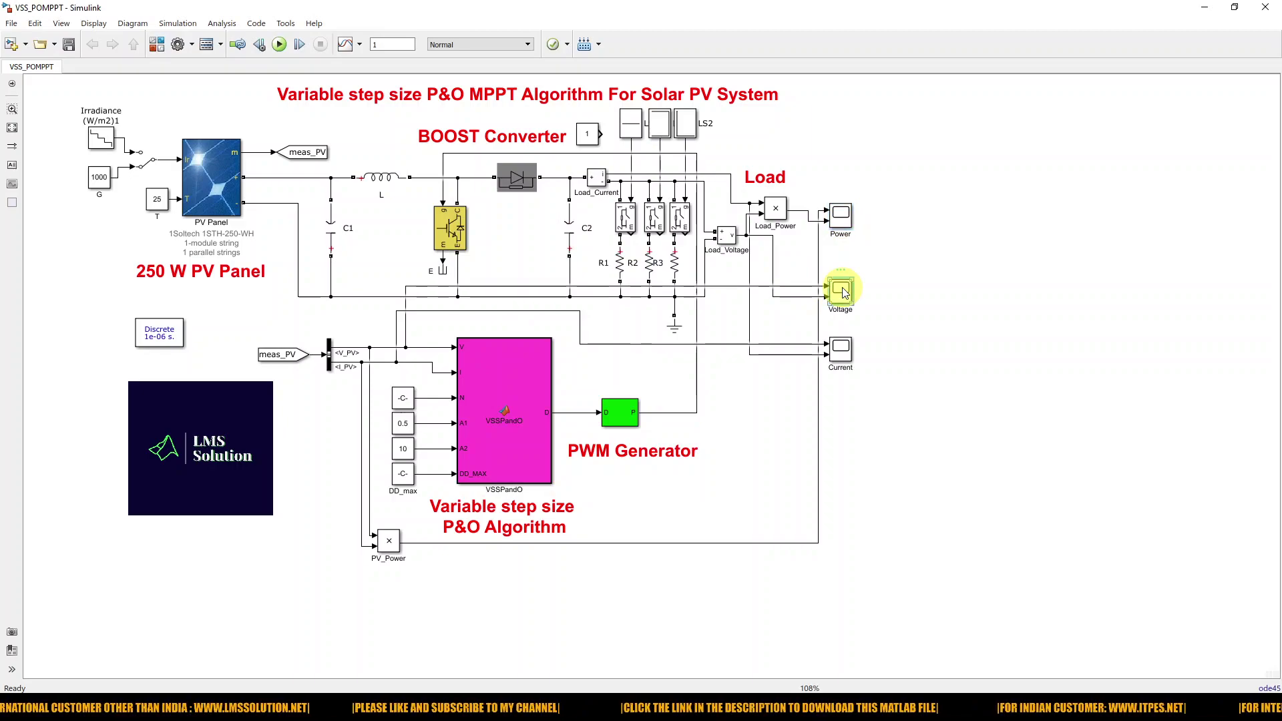
{"action": "left_click_drag", "start_coordinate": [817, 232], "coordinate": [942, 224]}
{"action": "double_click", "coordinate": [835, 355]}
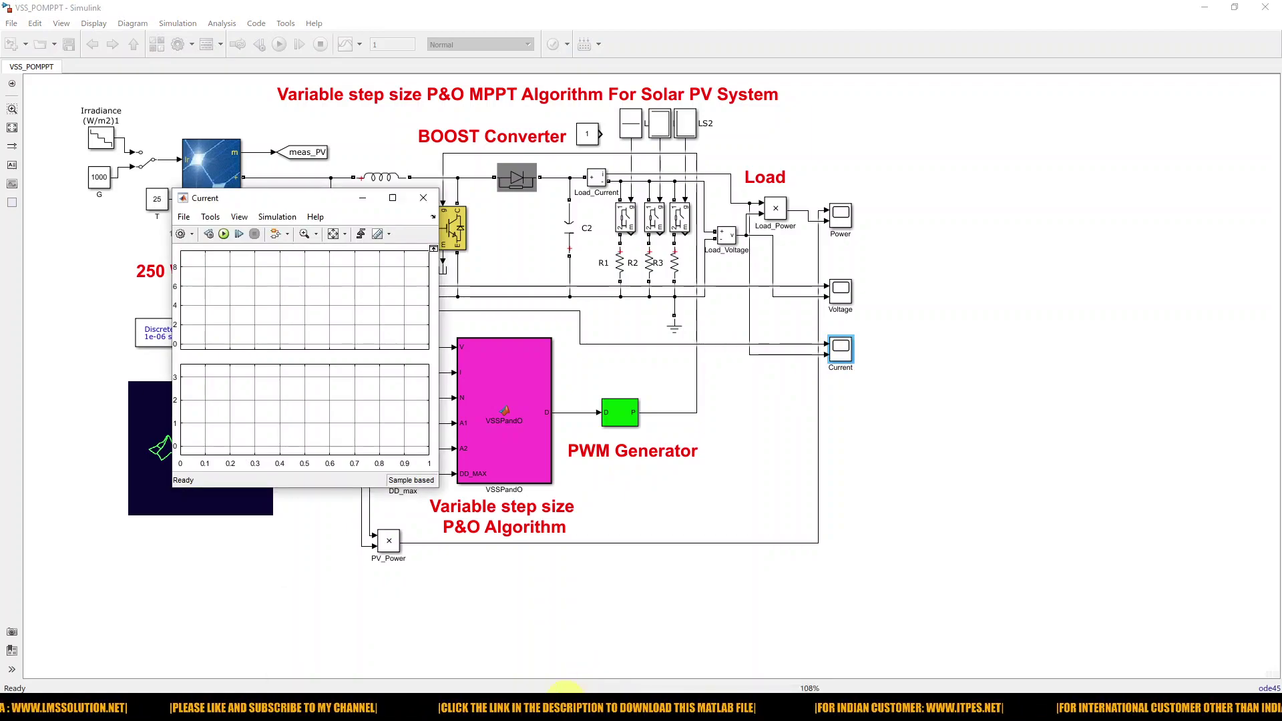
Line up the Current, Voltage and Power scope windows left to right in one row
{"action": "mouse_move", "coordinate": [540, 708]}
{"action": "left_click", "coordinate": [678, 673]}
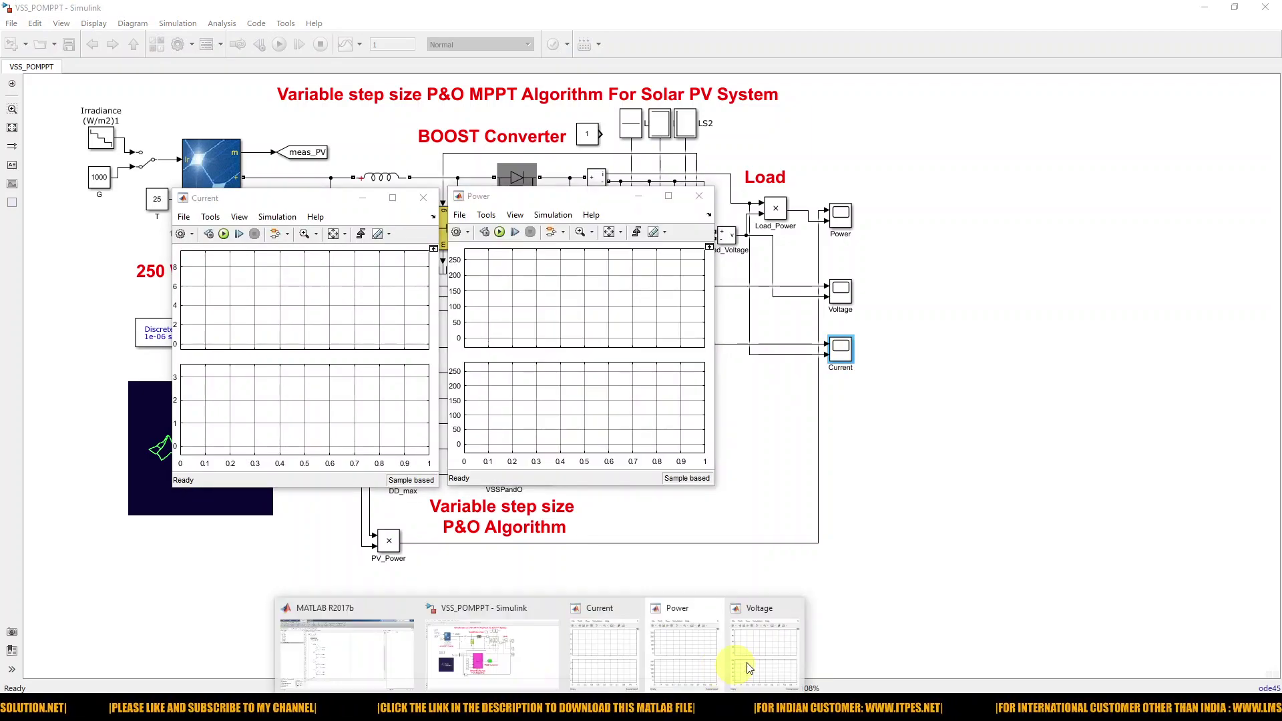
{"action": "left_click", "coordinate": [765, 651]}
{"action": "left_click_drag", "start_coordinate": [541, 196], "coordinate": [751, 193]}
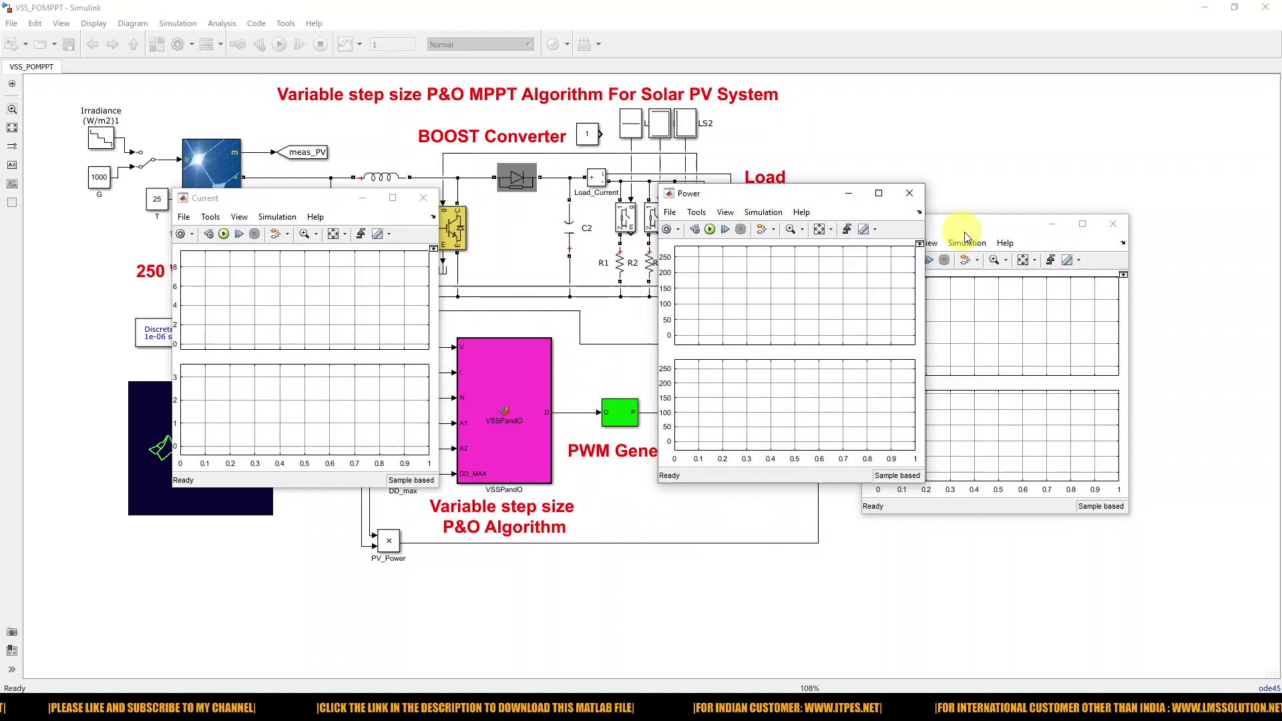
{"action": "left_click_drag", "start_coordinate": [996, 233], "coordinate": [610, 206]}
{"action": "left_click_drag", "start_coordinate": [765, 198], "coordinate": [855, 199]}
{"action": "mouse_move", "coordinate": [625, 206]}
{"action": "left_mouse_down"}
{"action": "mouse_move", "coordinate": [618, 193]}
{"action": "mouse_move", "coordinate": [600, 206]}
{"action": "left_mouse_up"}
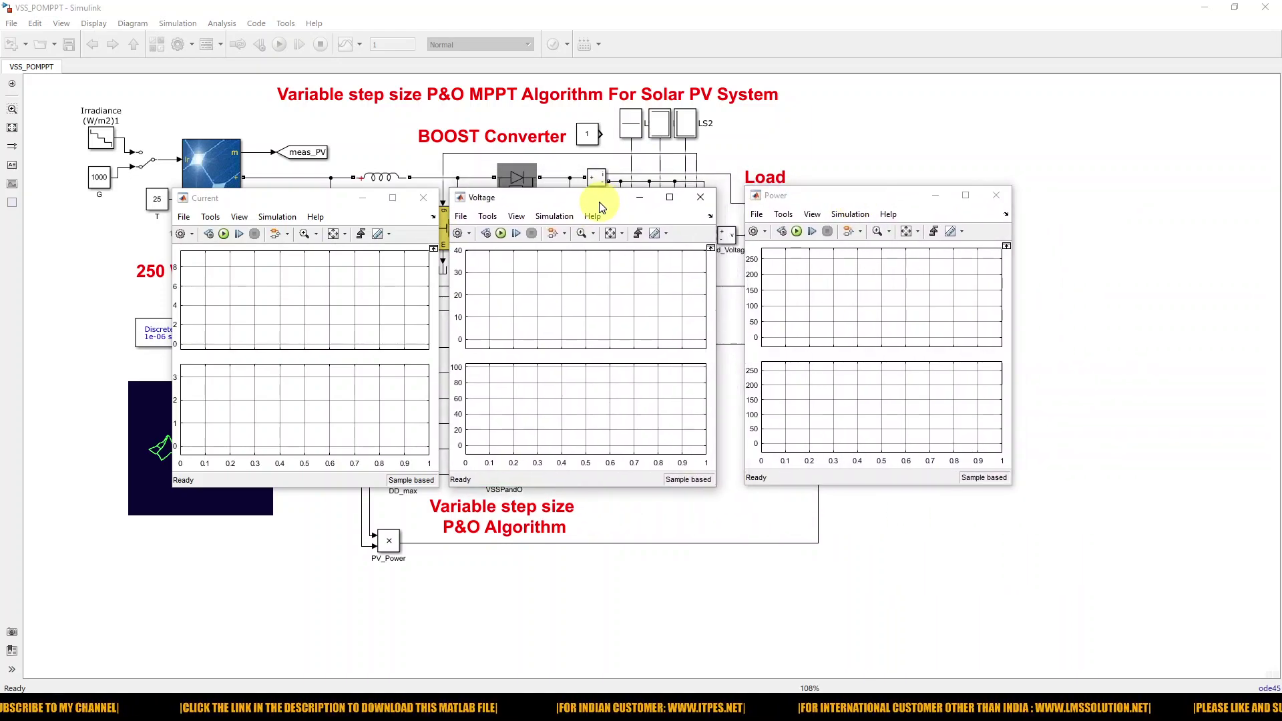
{"action": "left_click", "coordinate": [338, 191]}
{"action": "left_click_drag", "start_coordinate": [325, 201], "coordinate": [330, 195]}
{"action": "left_click_drag", "start_coordinate": [815, 202], "coordinate": [798, 209]}
Sketch over the load-step dips on the current, voltage and power scopes, then clear the sketches
{"action": "key", "text": "F12"}
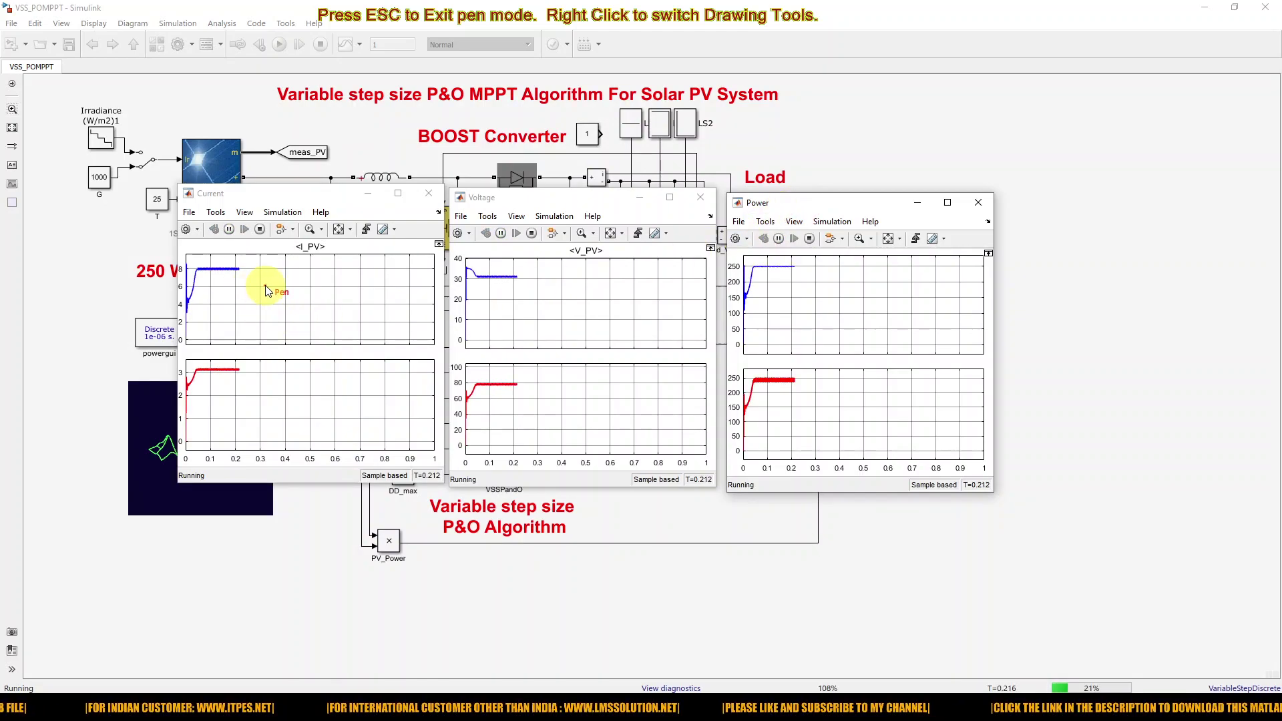
{"action": "left_click_drag", "start_coordinate": [282, 279], "coordinate": [324, 279]}
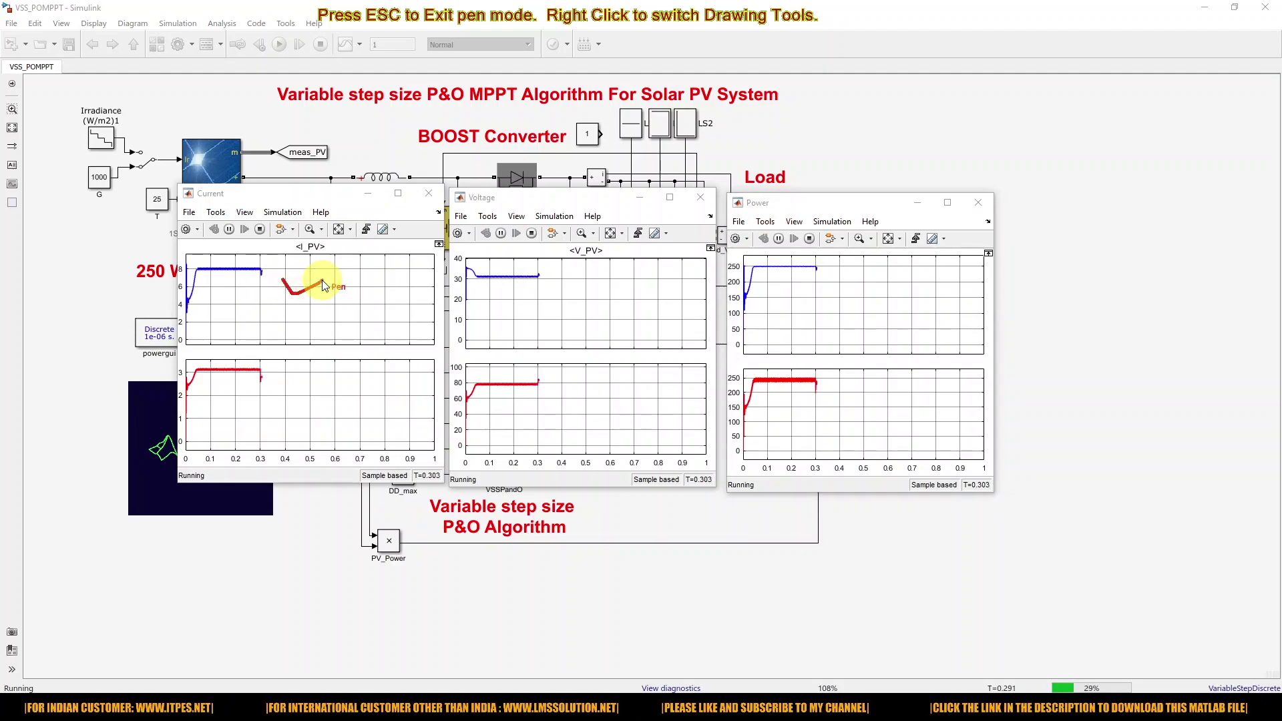
{"action": "left_click_drag", "start_coordinate": [275, 395], "coordinate": [336, 409]}
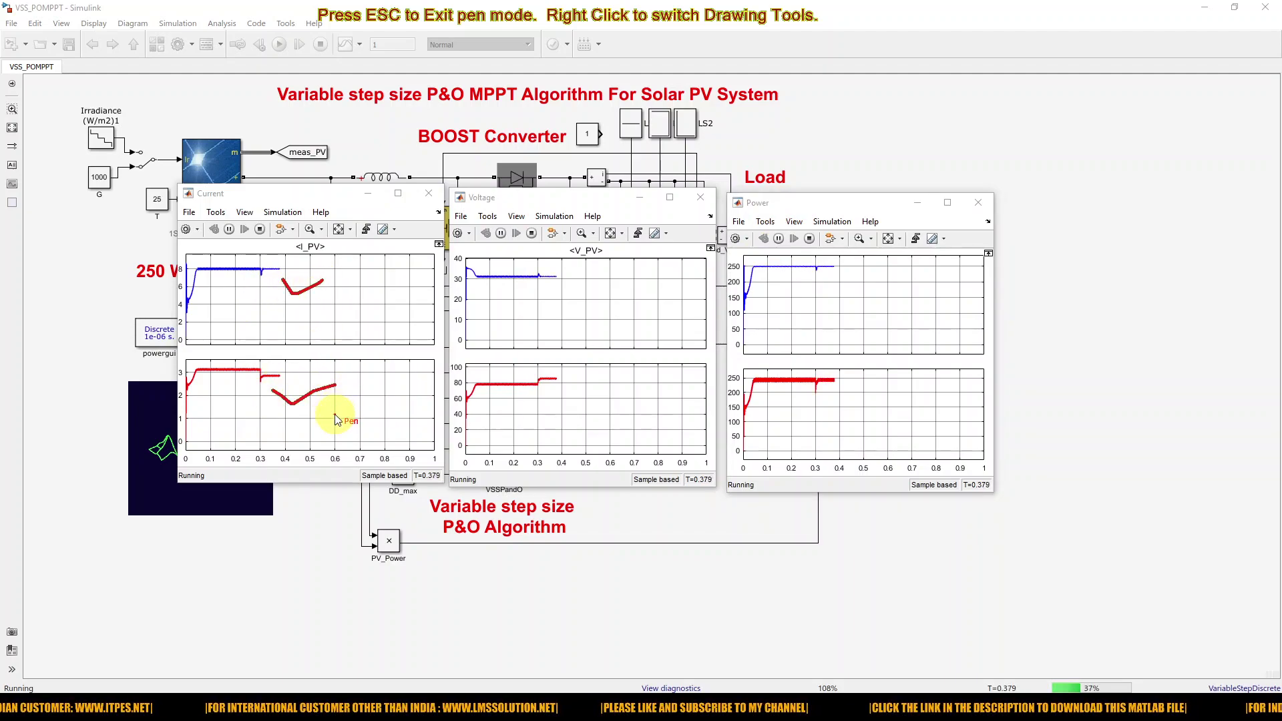
{"action": "left_click_drag", "start_coordinate": [581, 290], "coordinate": [623, 292]}
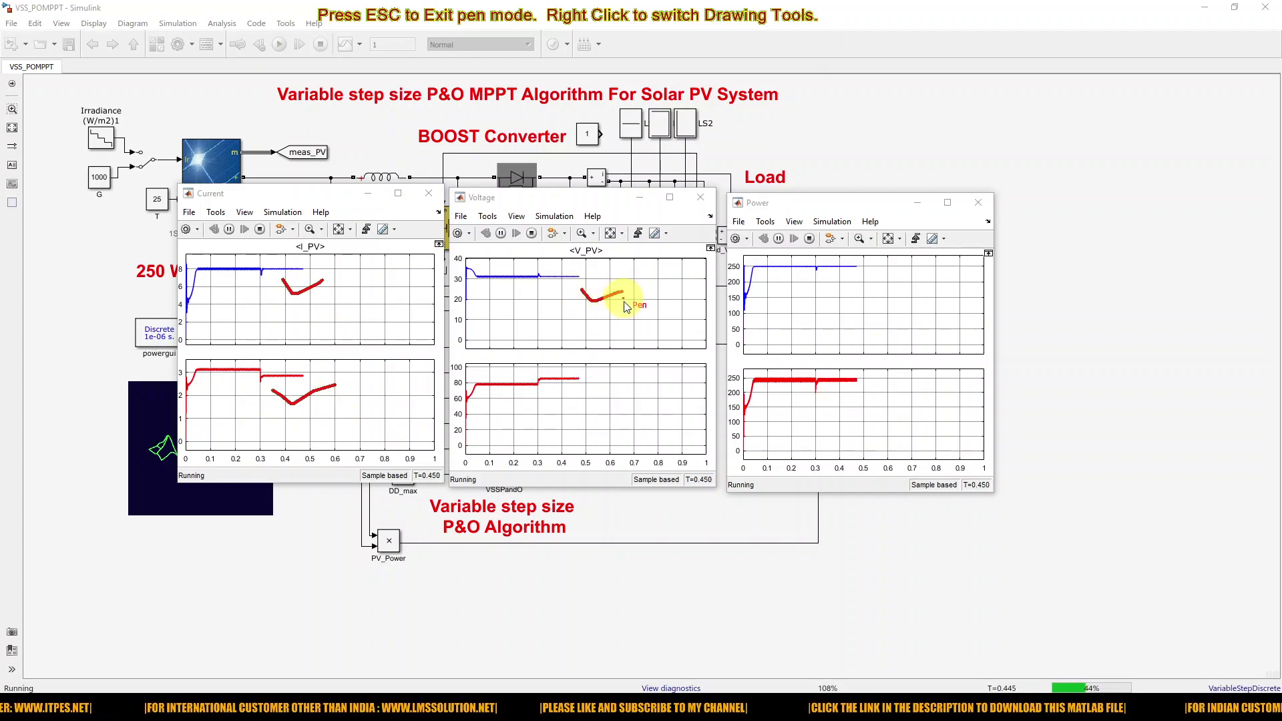
{"action": "left_click_drag", "start_coordinate": [576, 399], "coordinate": [629, 392]}
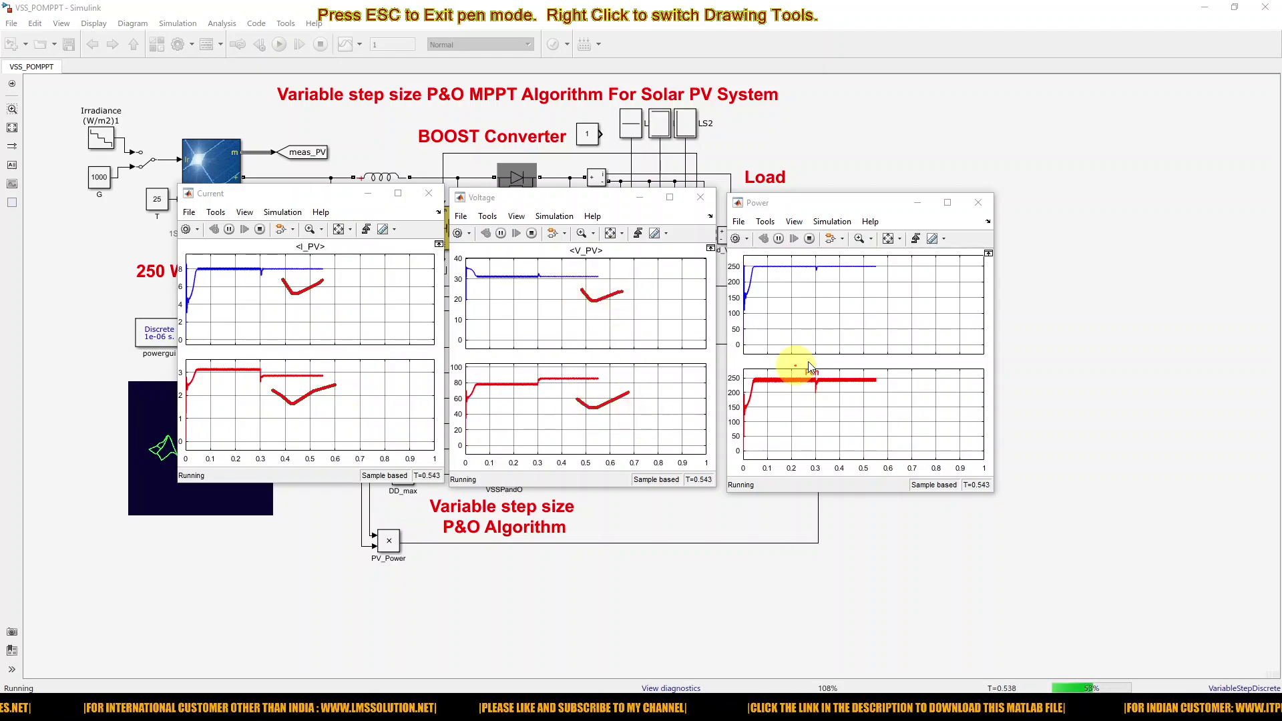
{"action": "mouse_move", "coordinate": [822, 285]}
{"action": "left_mouse_down"}
{"action": "mouse_move", "coordinate": [840, 298]}
{"action": "mouse_move", "coordinate": [861, 289]}
{"action": "left_mouse_up"}
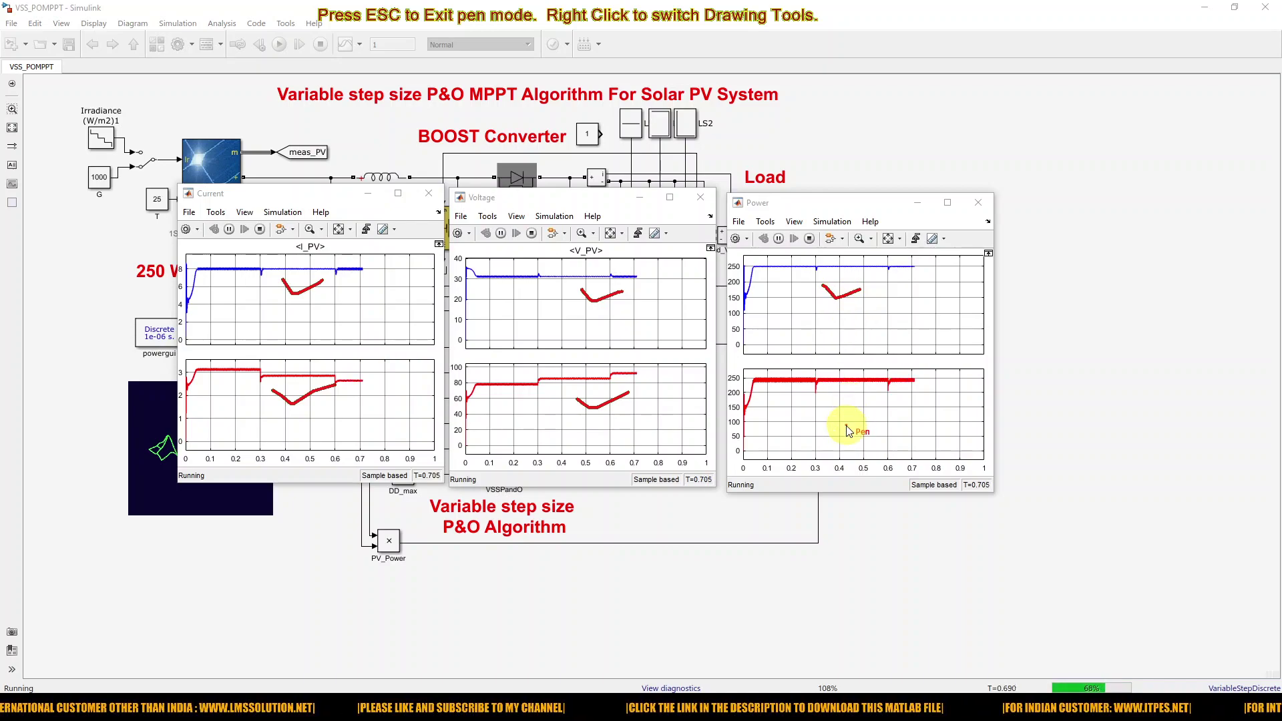
{"action": "mouse_move", "coordinate": [831, 411]}
{"action": "left_mouse_down"}
{"action": "mouse_move", "coordinate": [852, 423]}
{"action": "mouse_move", "coordinate": [883, 408]}
{"action": "left_mouse_up"}
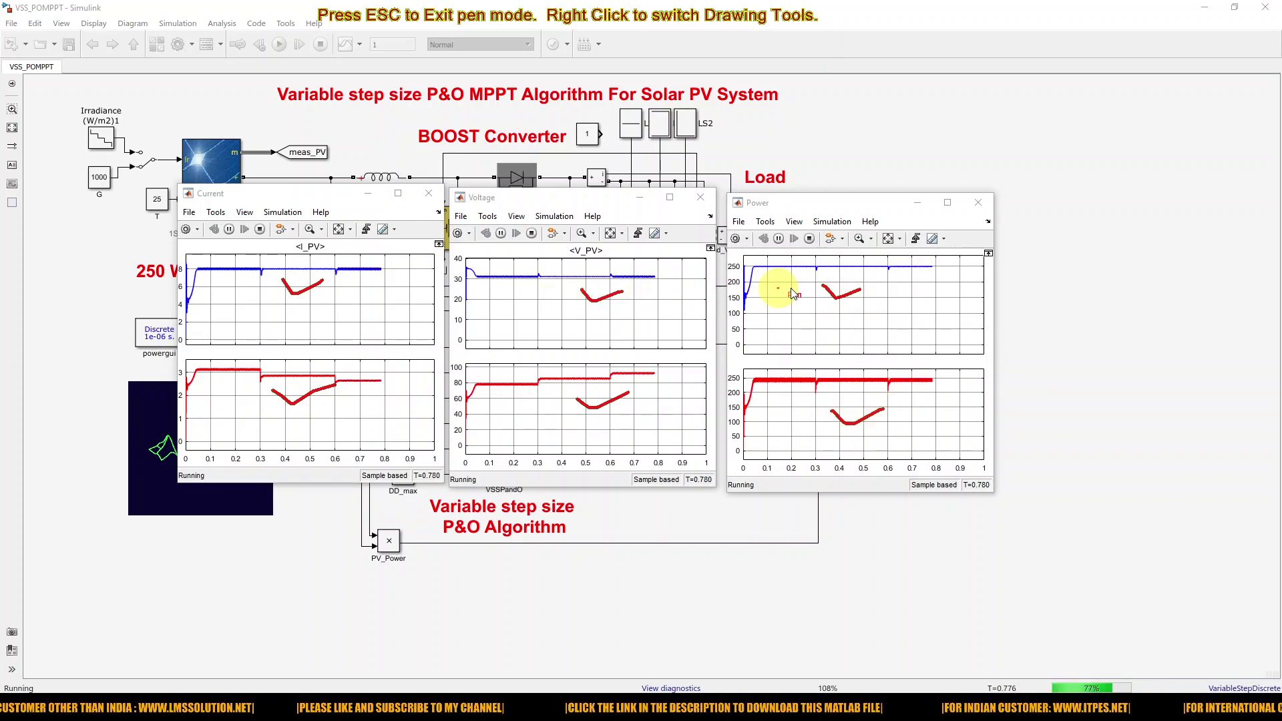
{"action": "mouse_move", "coordinate": [753, 274]}
{"action": "left_mouse_down"}
{"action": "mouse_move", "coordinate": [947, 280]}
{"action": "mouse_move", "coordinate": [979, 264]}
{"action": "mouse_move", "coordinate": [810, 252]}
{"action": "mouse_move", "coordinate": [753, 270]}
{"action": "left_mouse_up"}
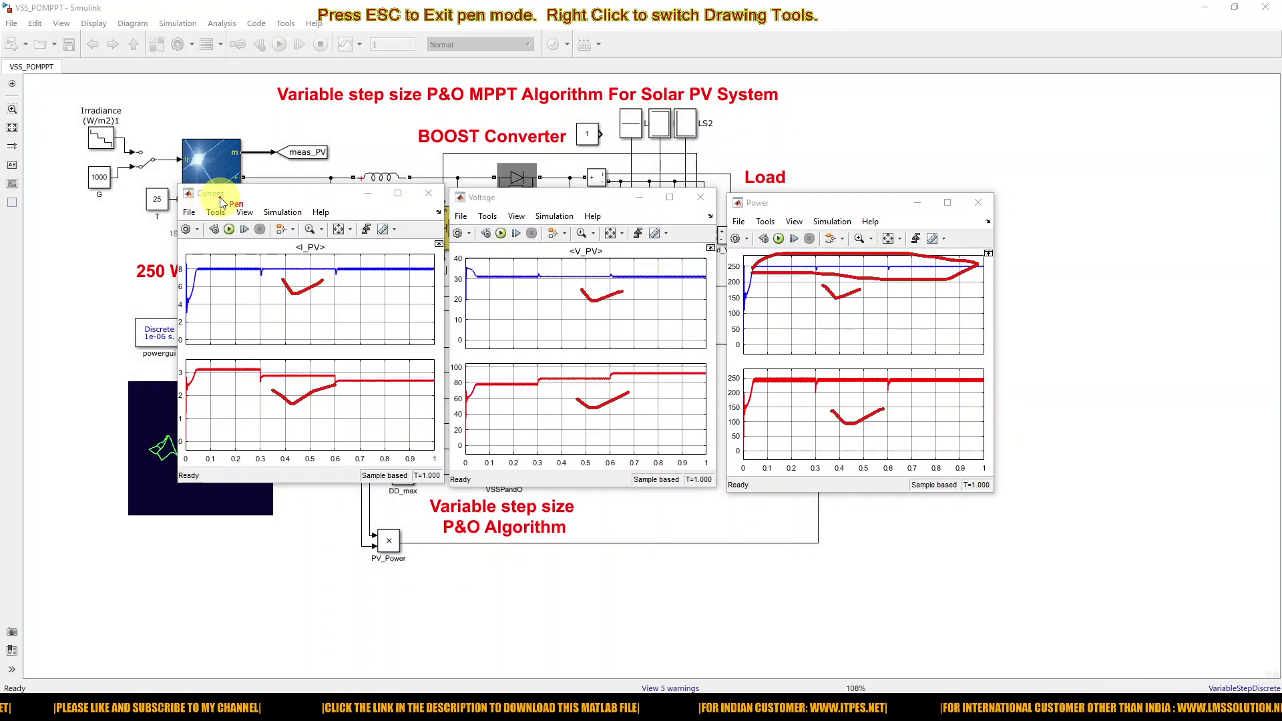
{"action": "key", "text": "Escape"}
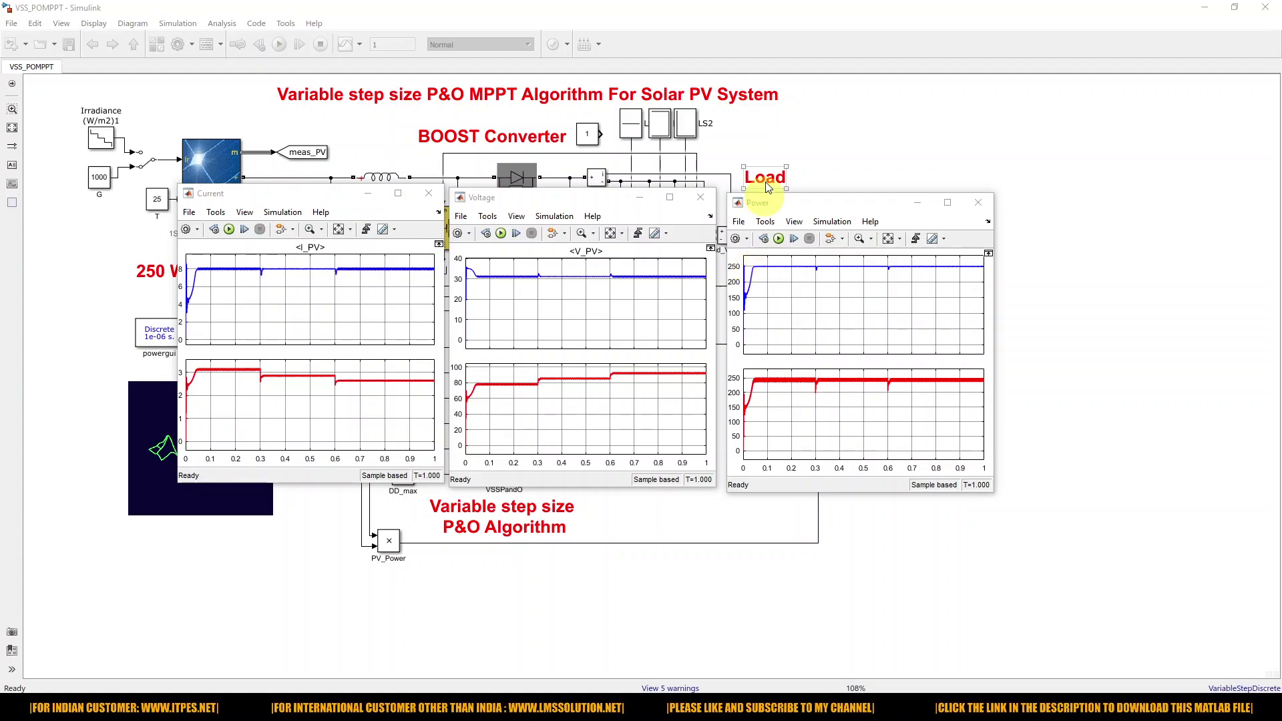
Delete the two gate signal lines feeding the load switches
{"action": "left_click", "coordinate": [766, 139]}
{"action": "left_click", "coordinate": [632, 156]}
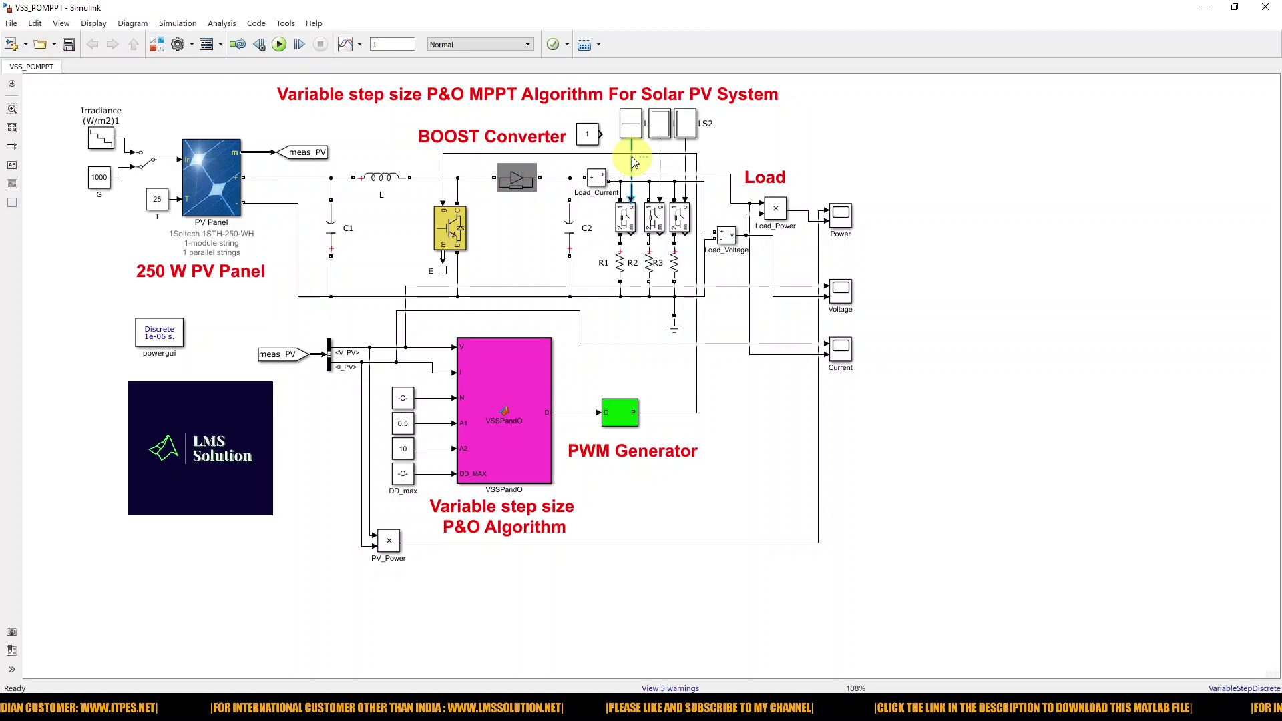
{"action": "key", "text": "Delete"}
{"action": "left_click", "coordinate": [660, 167]}
{"action": "key", "text": "Delete"}
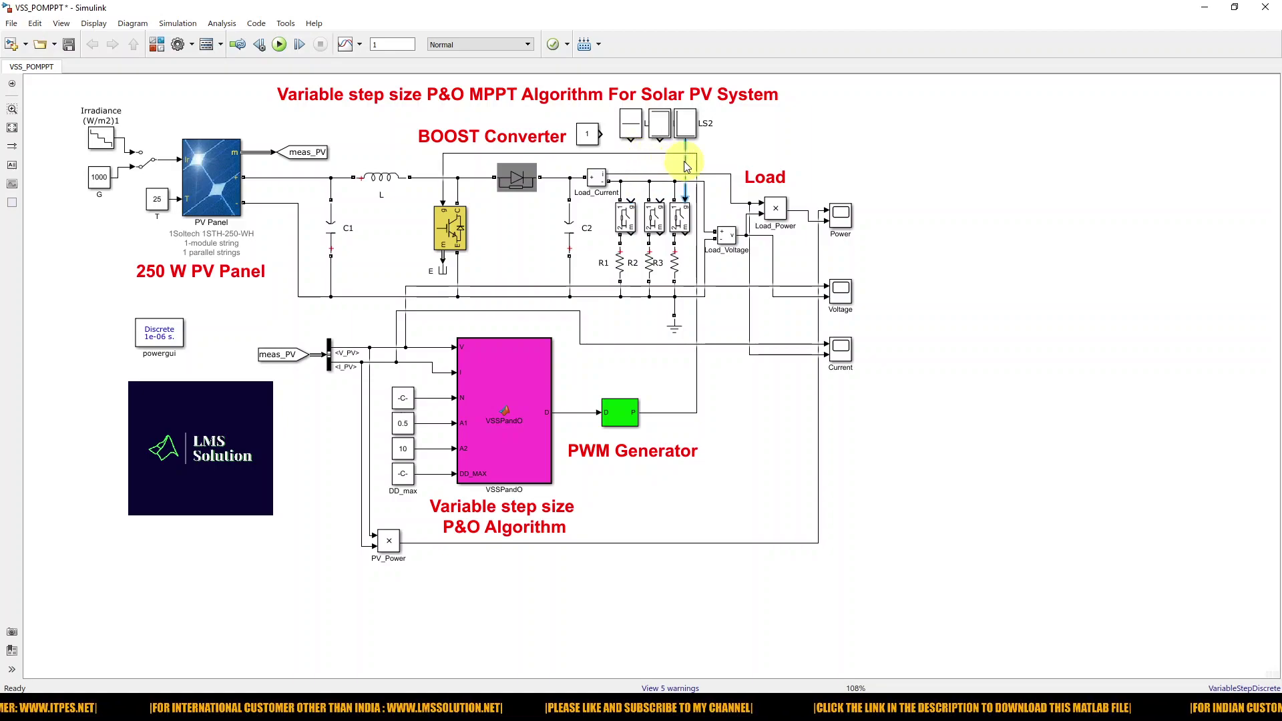
Wire Constant 1 to the load switches, select the stepped irradiance input, and run
{"action": "mouse_move", "coordinate": [602, 135]}
{"action": "left_mouse_down"}
{"action": "mouse_move", "coordinate": [635, 158]}
{"action": "mouse_move", "coordinate": [634, 200]}
{"action": "mouse_move", "coordinate": [655, 203]}
{"action": "mouse_move", "coordinate": [611, 204]}
{"action": "left_mouse_up"}
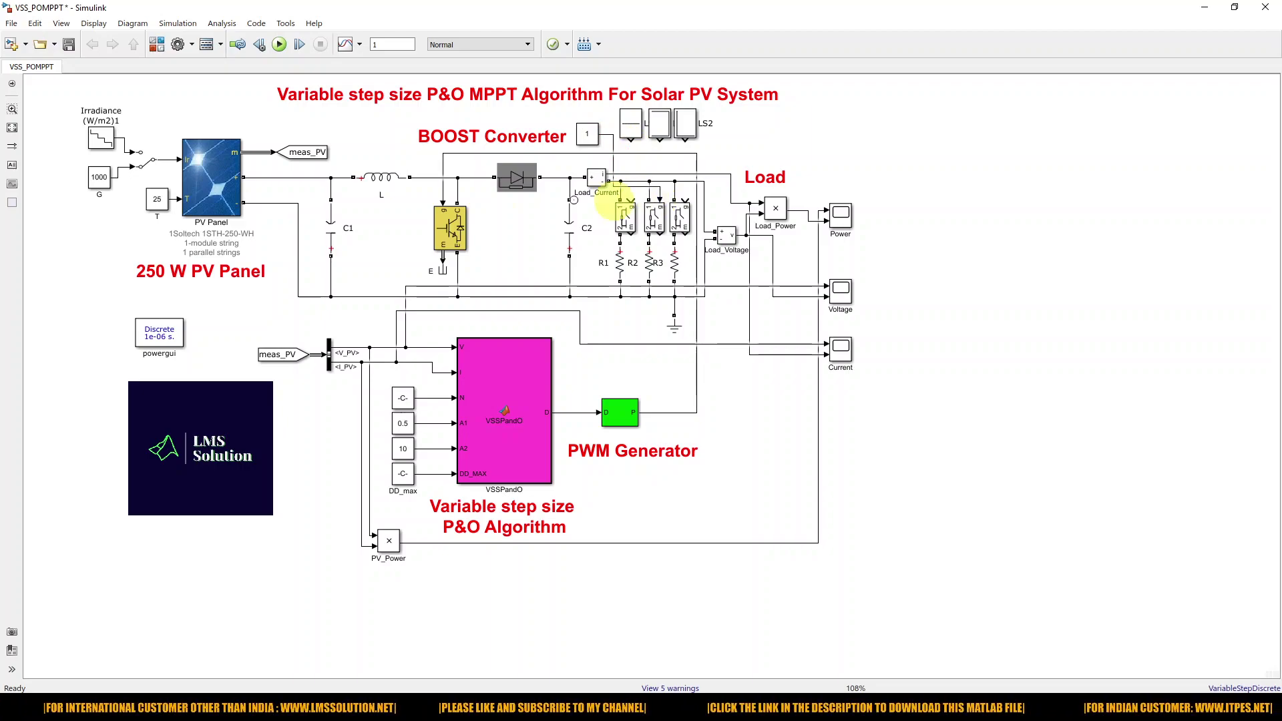
{"action": "double_click", "coordinate": [148, 166]}
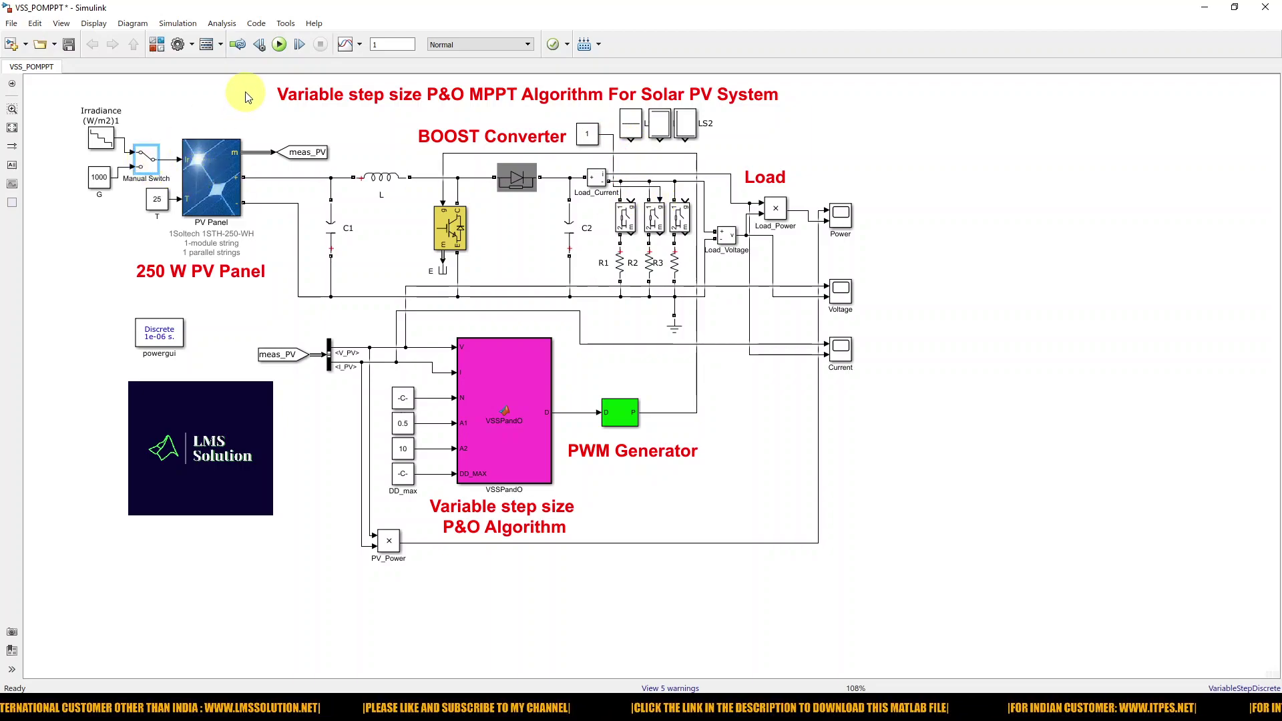
{"action": "left_click", "coordinate": [280, 45]}
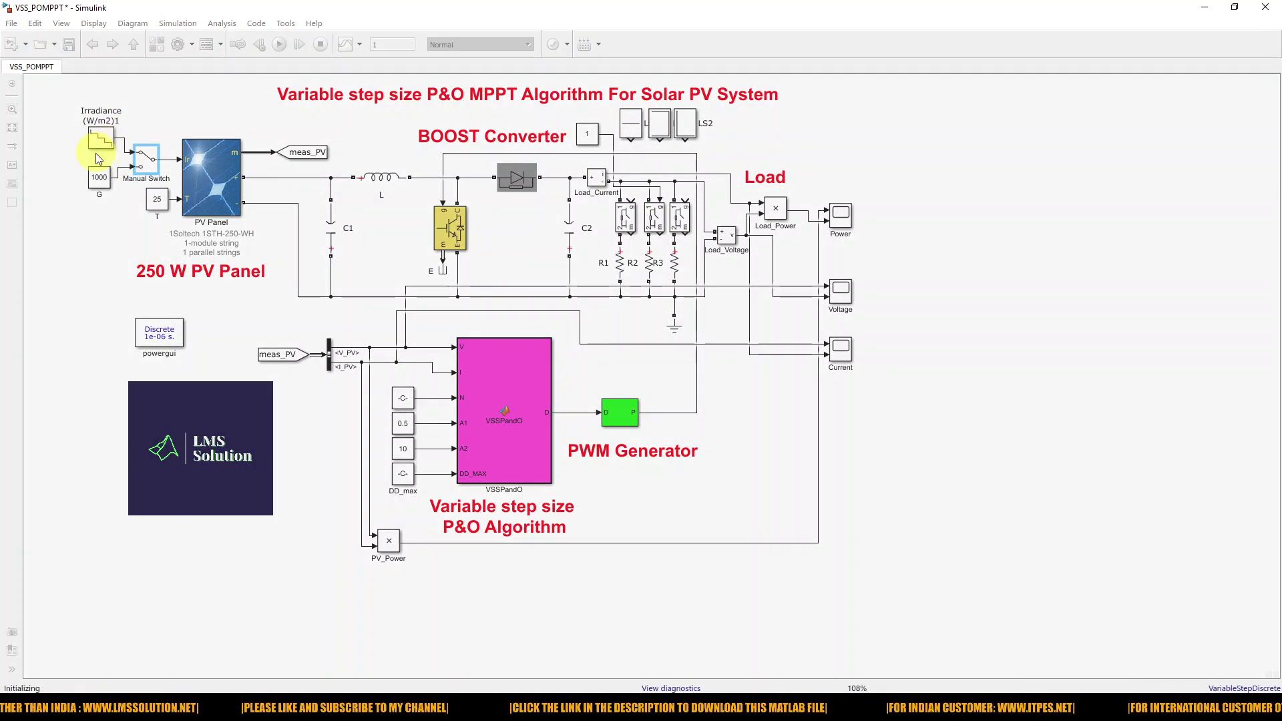
Open the Current, Power and Voltage scope windows and reposition the Voltage scope
{"action": "mouse_move", "coordinate": [540, 709]}
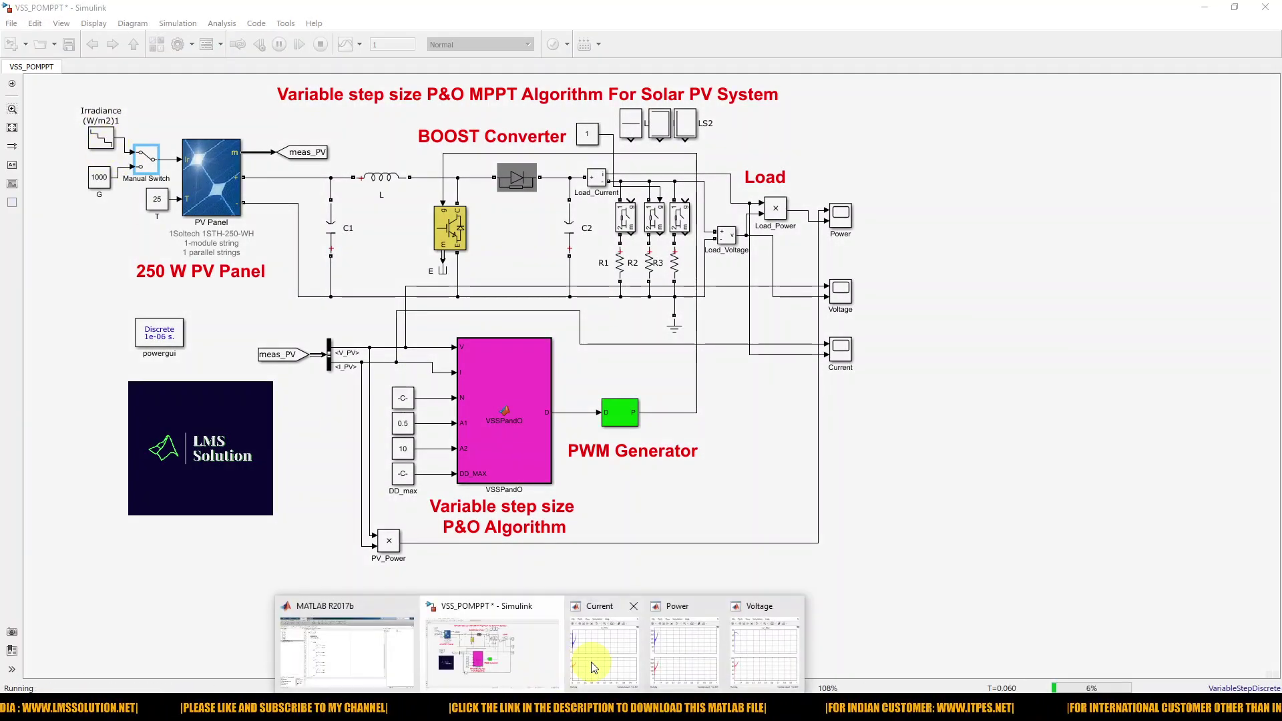
{"action": "left_click", "coordinate": [603, 644]}
{"action": "left_click", "coordinate": [685, 645]}
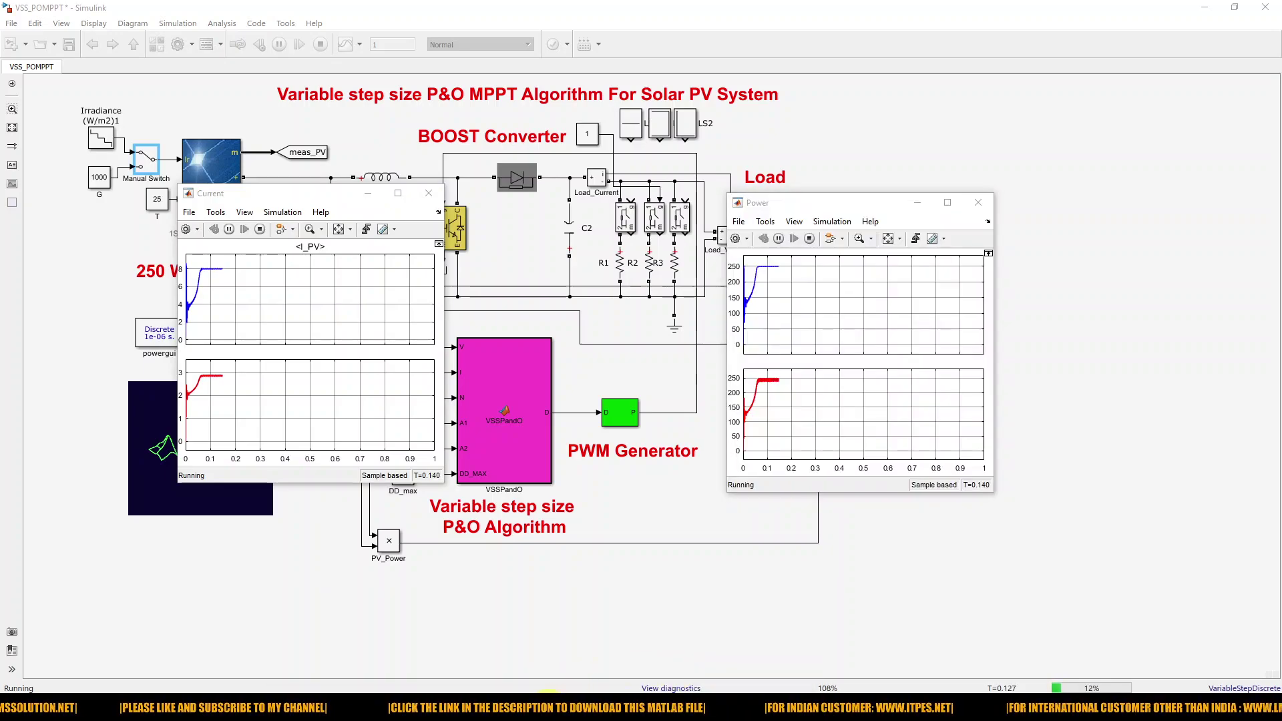
{"action": "left_click", "coordinate": [761, 661]}
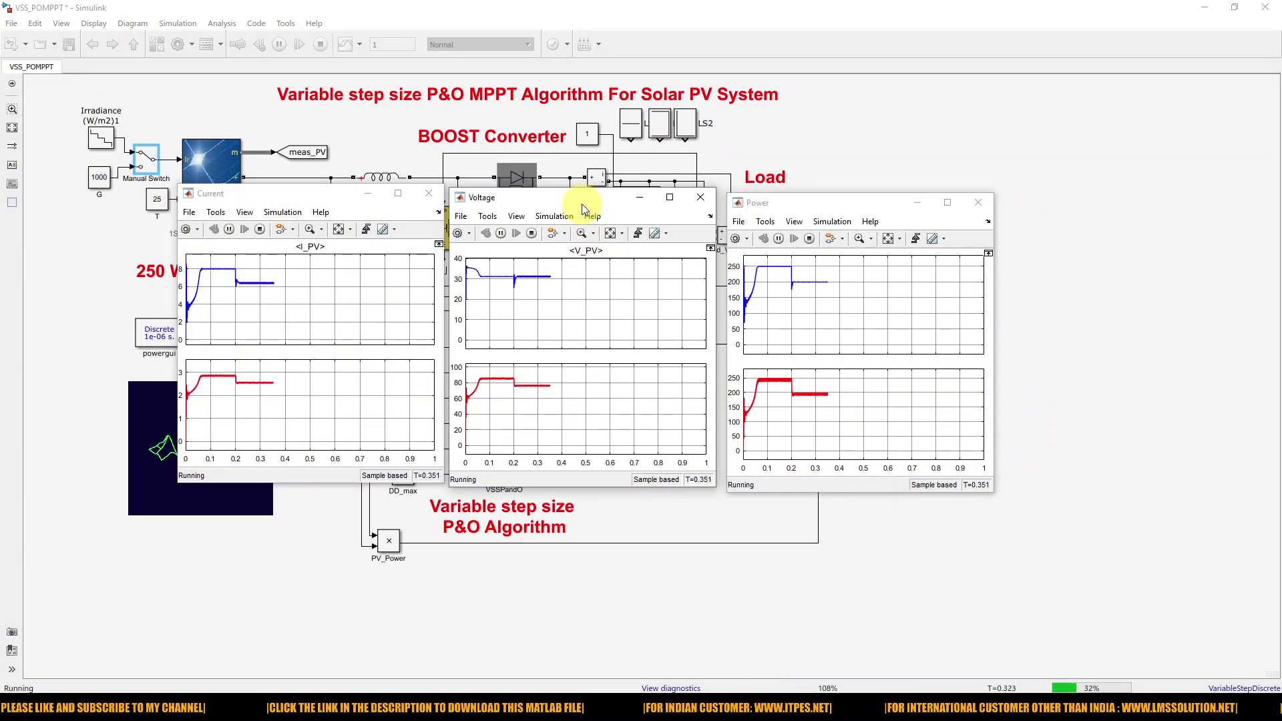
{"action": "left_click_drag", "start_coordinate": [587, 200], "coordinate": [583, 192]}
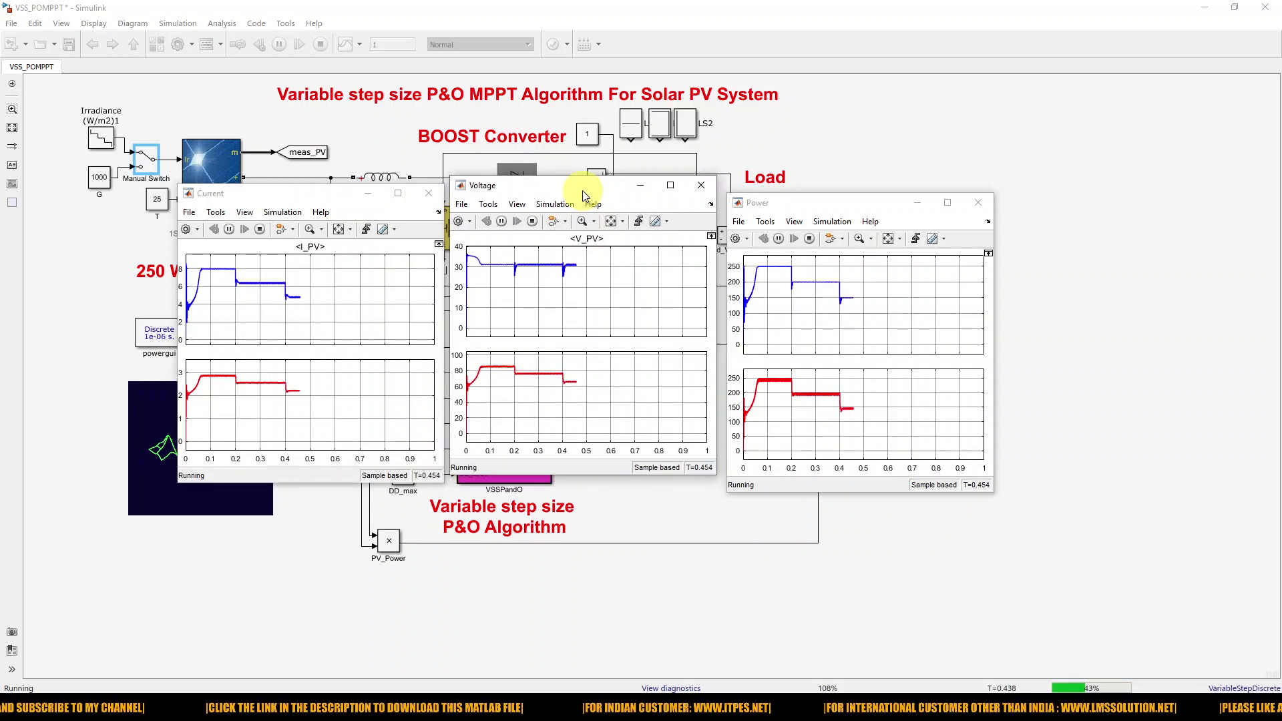
Draw freehand marks on the step changes of the upper and lower current, voltage and power plots
{"action": "key", "text": "ctrl+alt+p"}
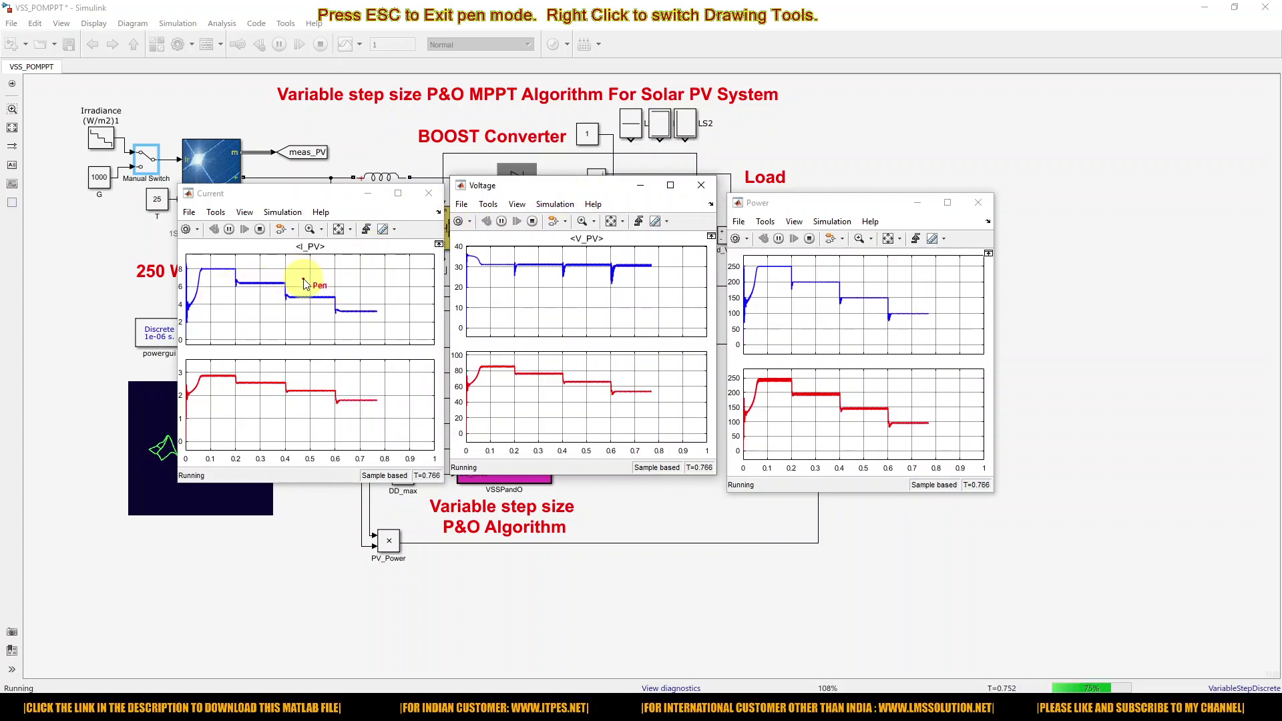
{"action": "left_click_drag", "start_coordinate": [305, 274], "coordinate": [359, 272]}
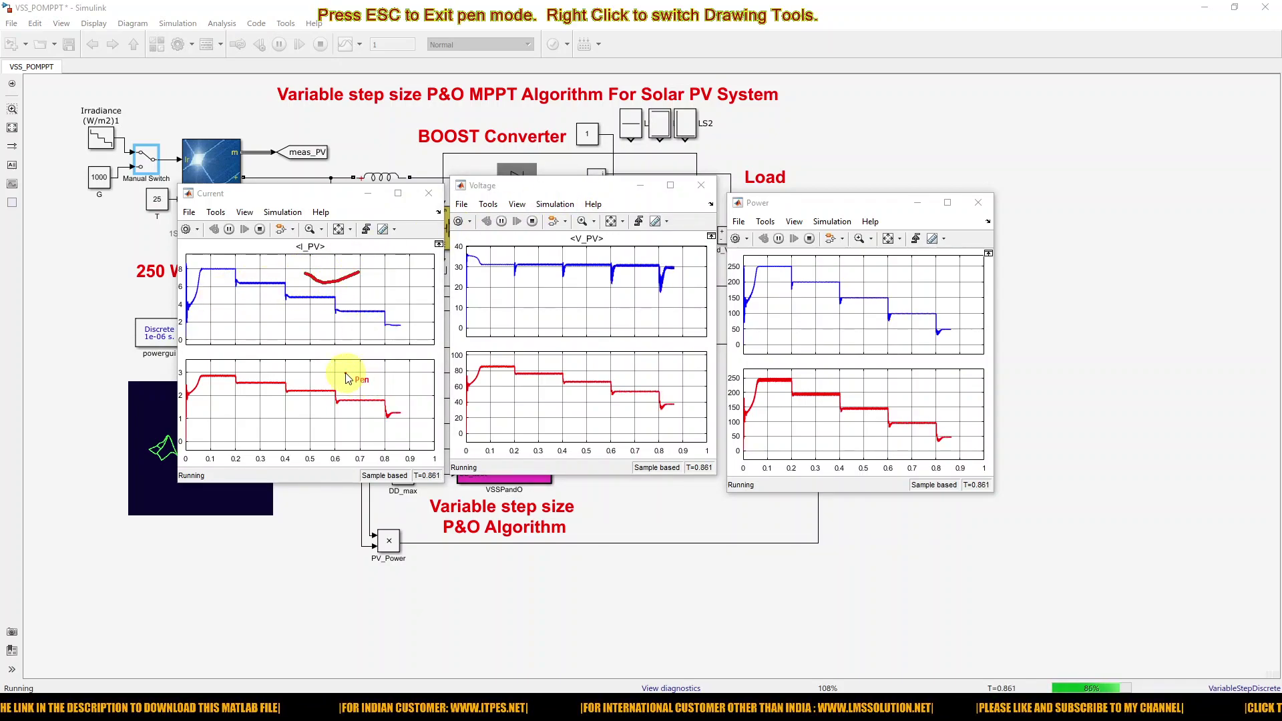
{"action": "mouse_move", "coordinate": [345, 372]}
{"action": "left_mouse_down"}
{"action": "mouse_move", "coordinate": [357, 385]}
{"action": "mouse_move", "coordinate": [386, 369]}
{"action": "left_mouse_up"}
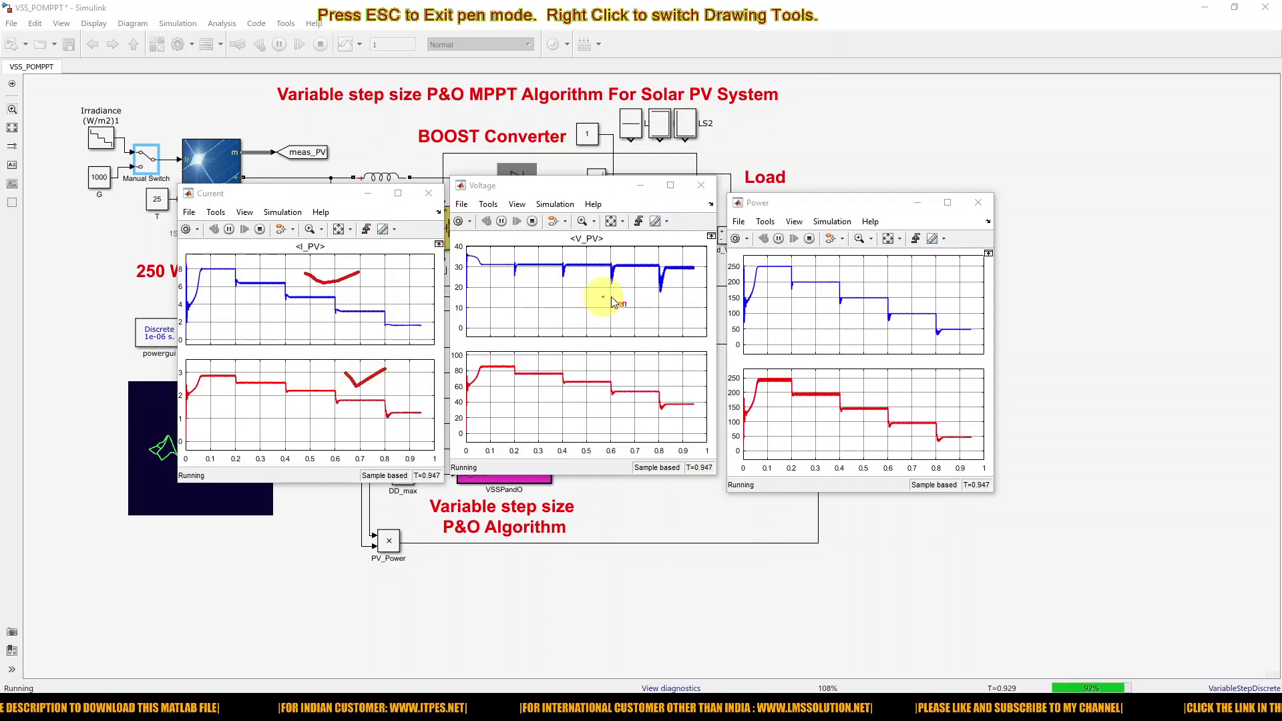
{"action": "left_click_drag", "start_coordinate": [587, 296], "coordinate": [627, 298]}
{"action": "left_click_drag", "start_coordinate": [628, 379], "coordinate": [676, 367]}
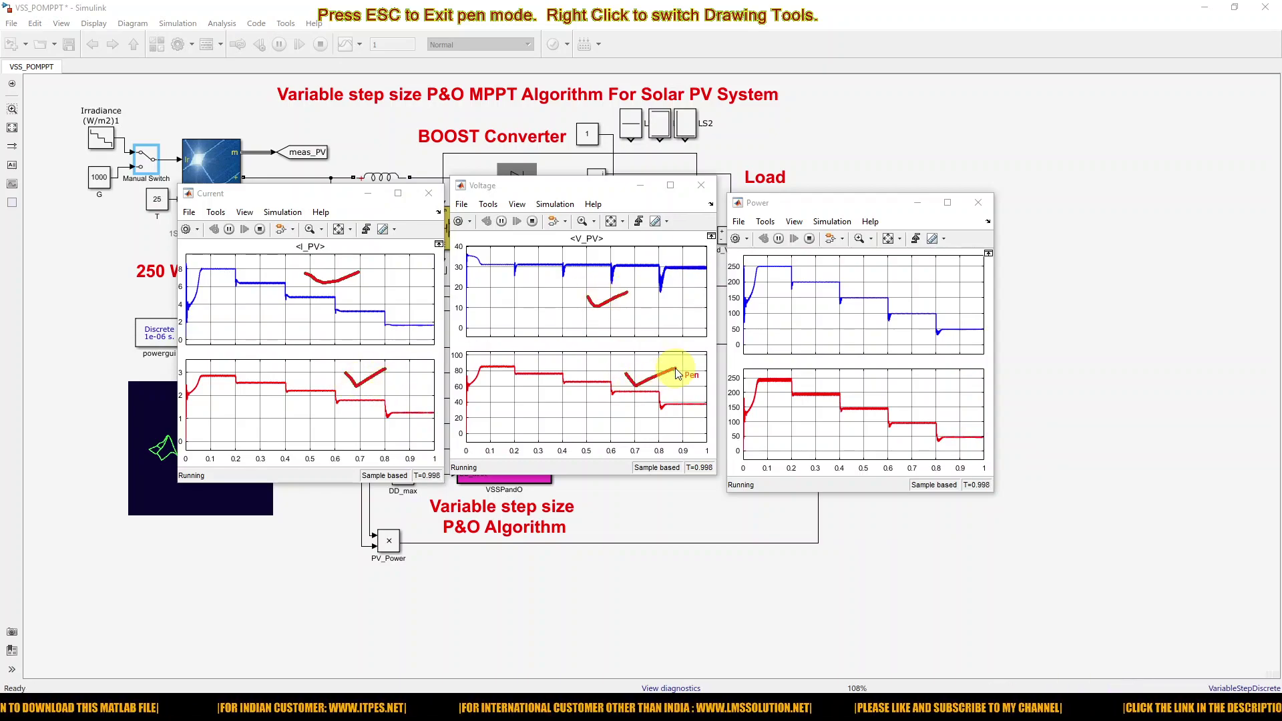
{"action": "mouse_move", "coordinate": [915, 287]}
{"action": "left_mouse_down"}
{"action": "mouse_move", "coordinate": [926, 298]}
{"action": "mouse_move", "coordinate": [968, 288]}
{"action": "left_mouse_up"}
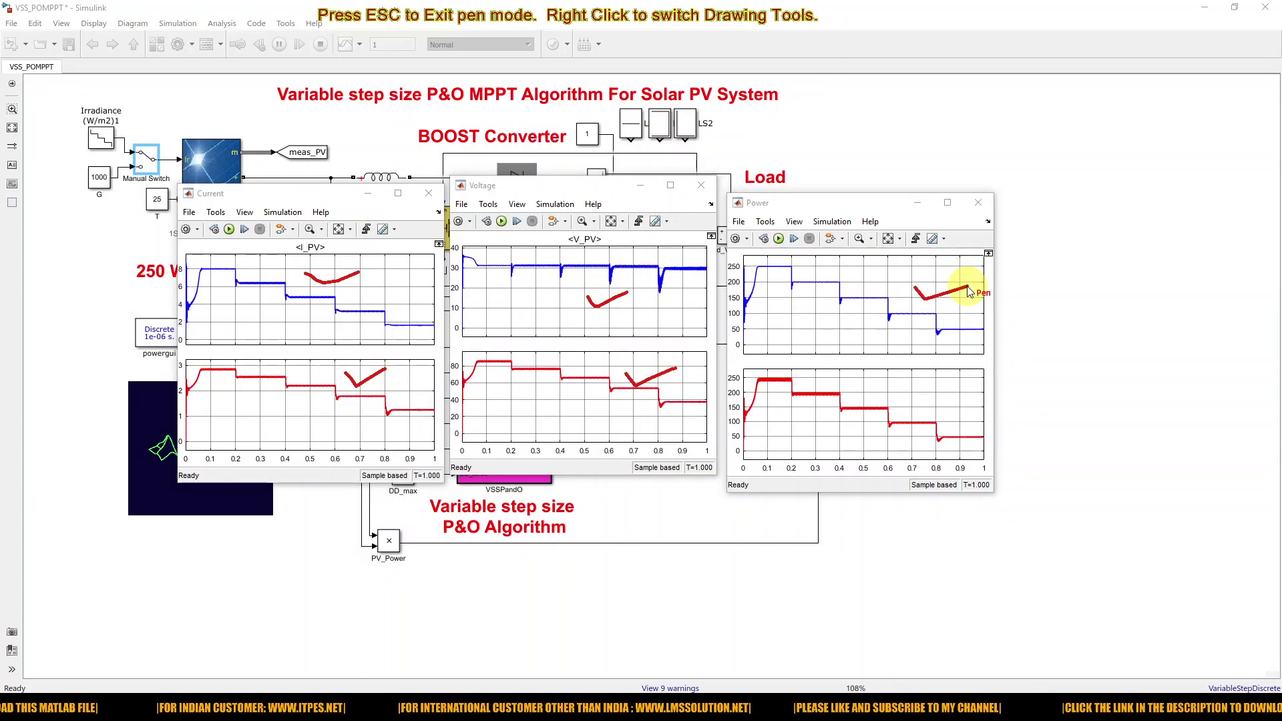
{"action": "left_click_drag", "start_coordinate": [912, 399], "coordinate": [949, 406]}
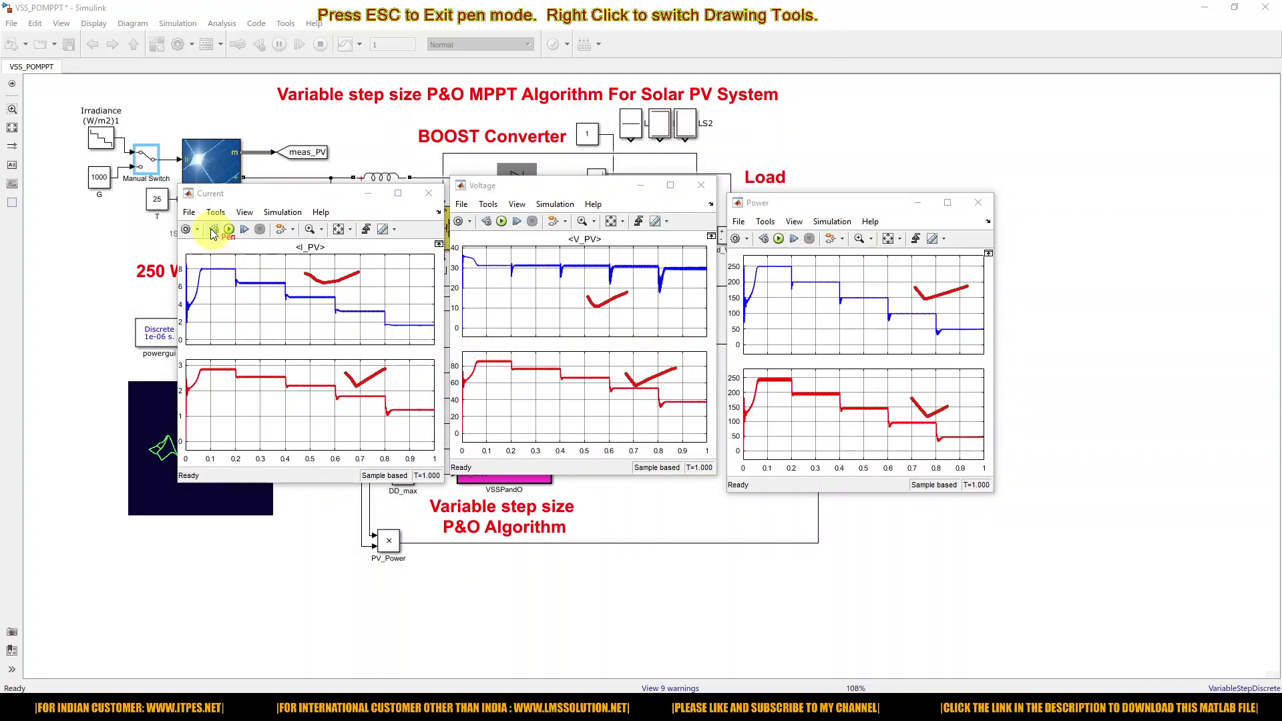
Clear the annotations and inspect the Irradiance Stair Generator's amplitudes, down to 0.2
{"action": "key", "text": "Escape"}
{"action": "double_click", "coordinate": [101, 138]}
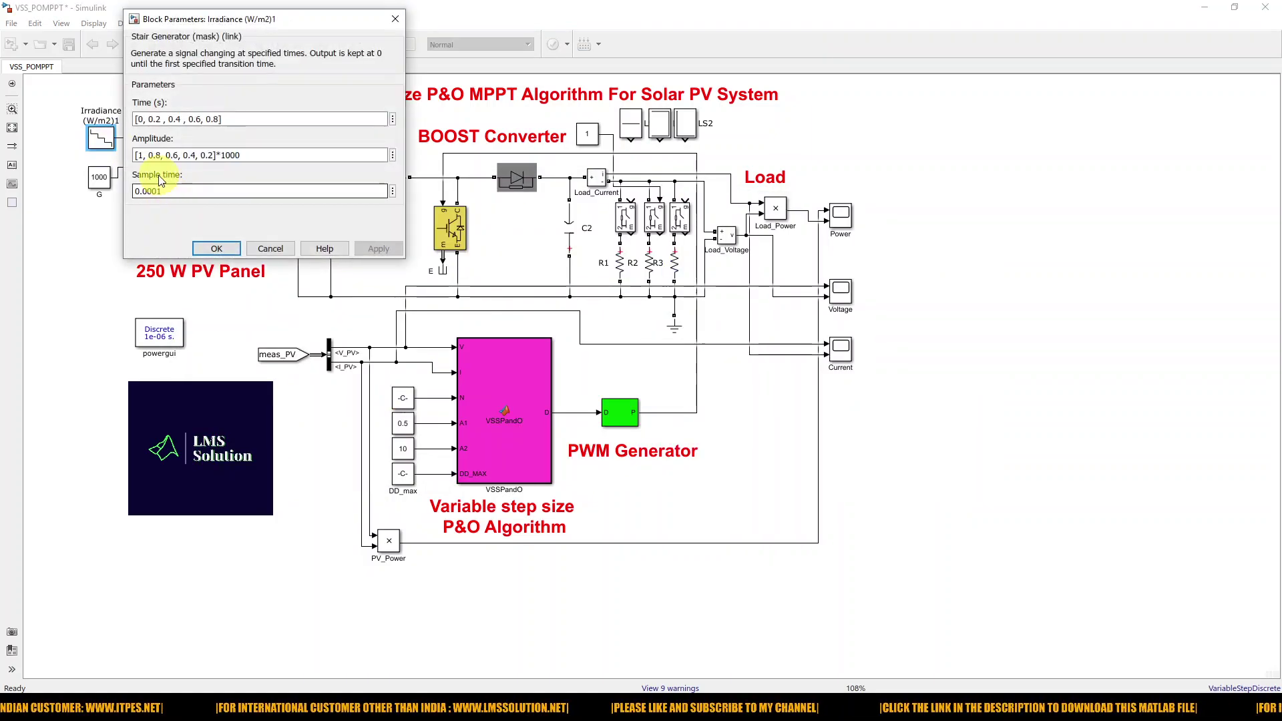
{"action": "triple_click", "coordinate": [141, 157]}
{"action": "left_click", "coordinate": [170, 156]}
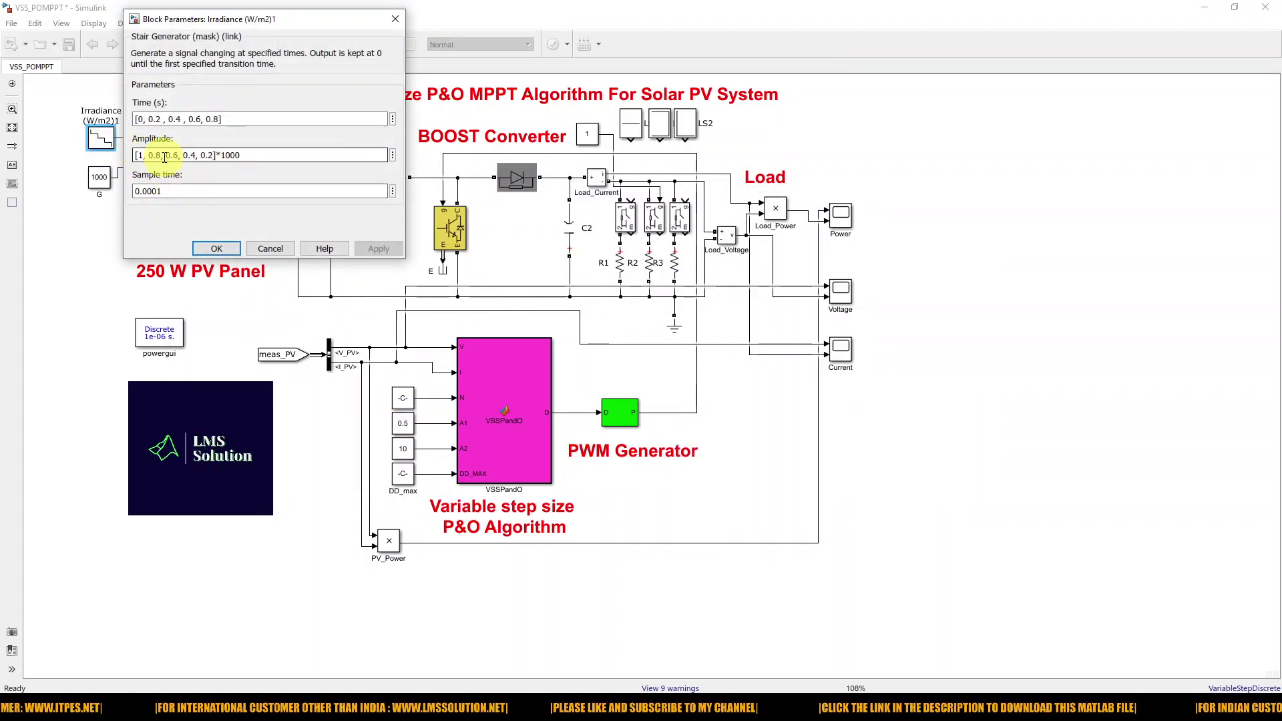
{"action": "left_click", "coordinate": [208, 156]}
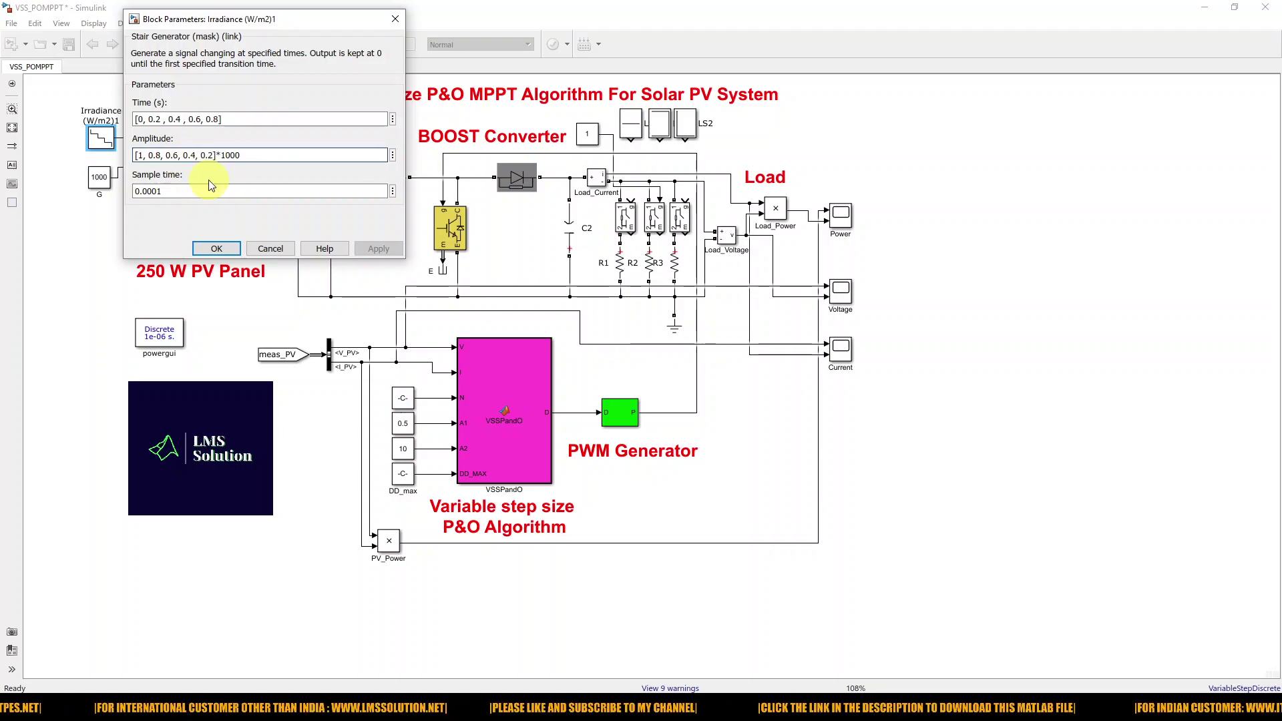
Close the Irradiance settings unchanged and bring up the PV Panel block parameters
{"action": "key", "text": "alt+Tab"}
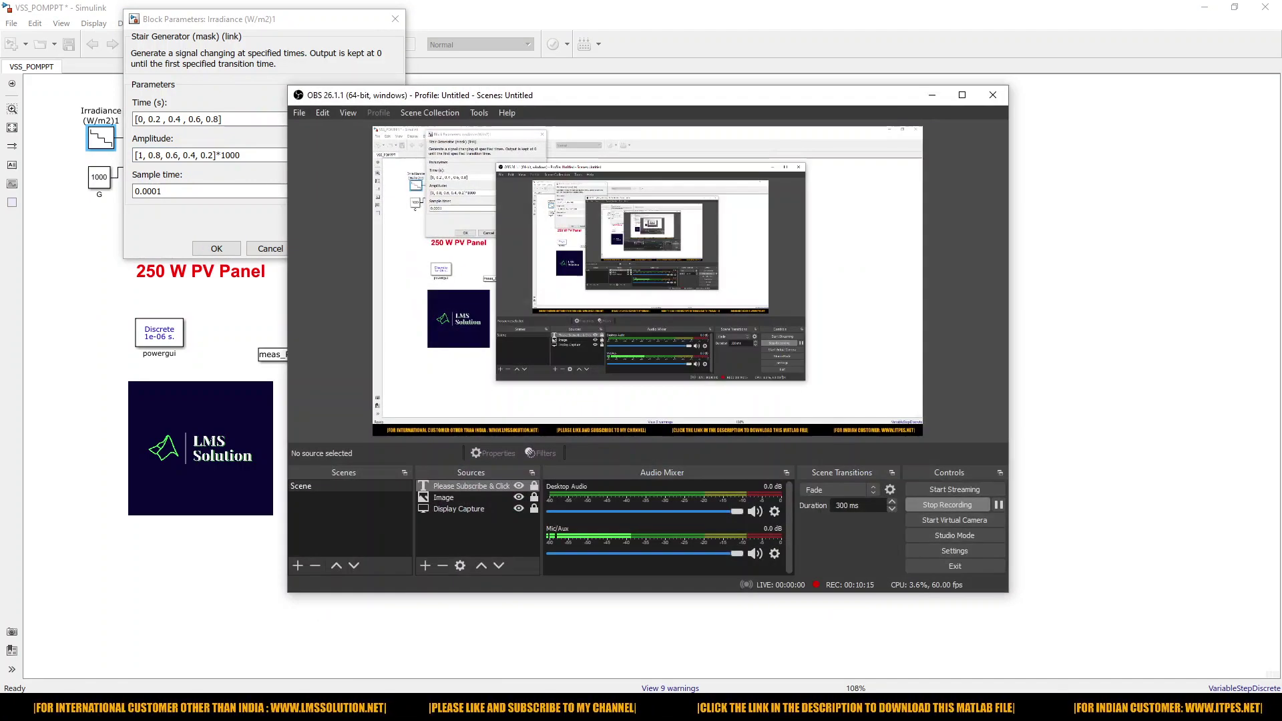
{"action": "left_click", "coordinate": [567, 664]}
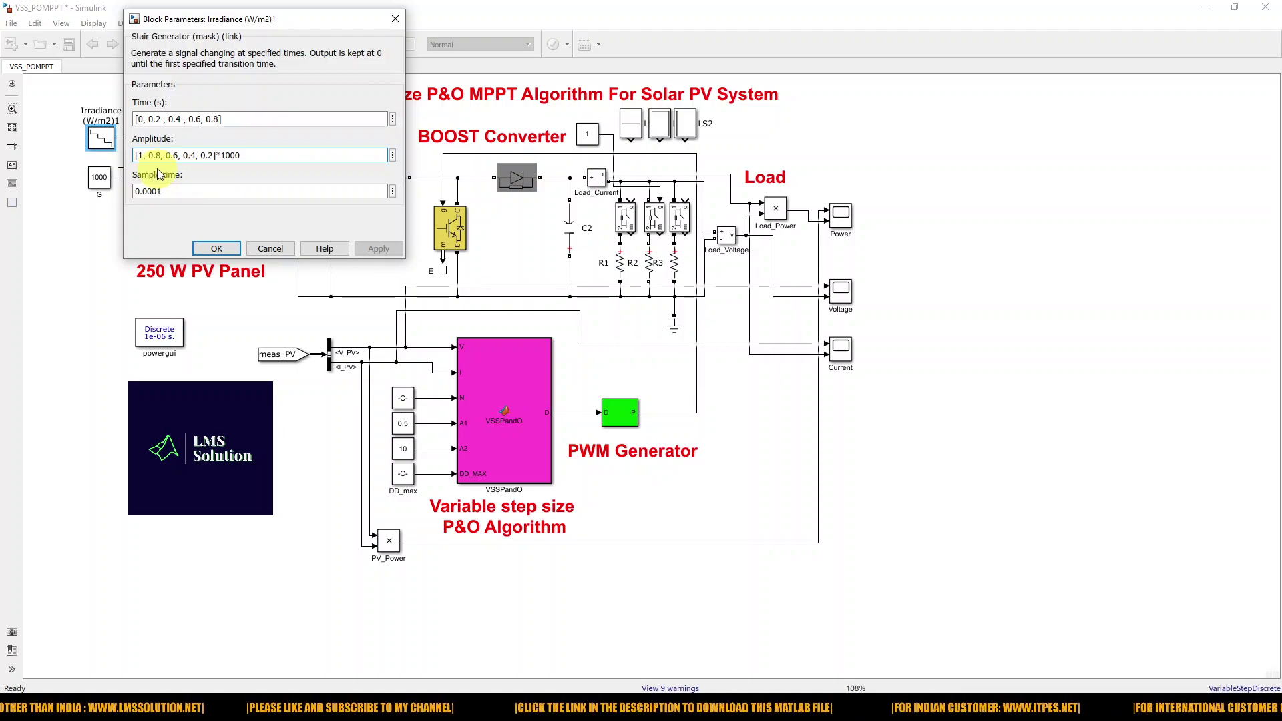
{"action": "left_click", "coordinate": [217, 249]}
{"action": "double_click", "coordinate": [203, 194]}
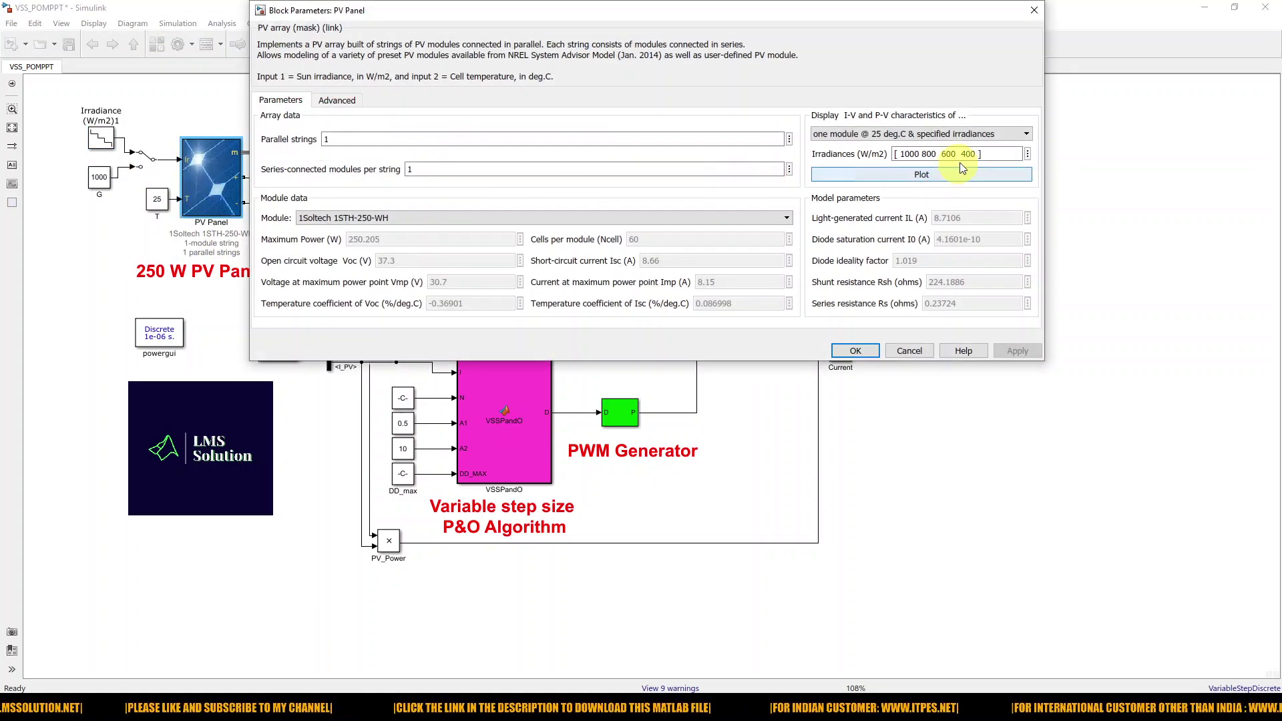
Plot the I-V and P-V curves and read peak power at 1, 0.8, 0.6 and 0.4 kW/m²
{"action": "left_click", "coordinate": [954, 175]}
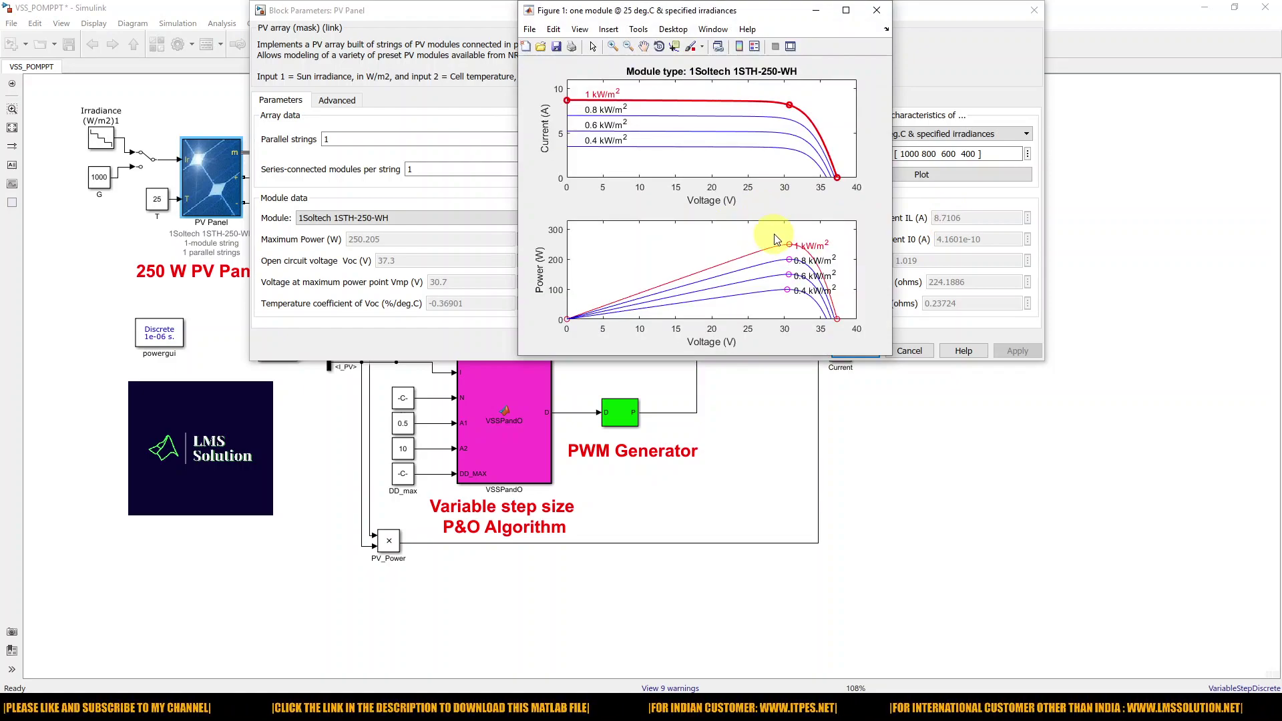
{"action": "left_click", "coordinate": [674, 47]}
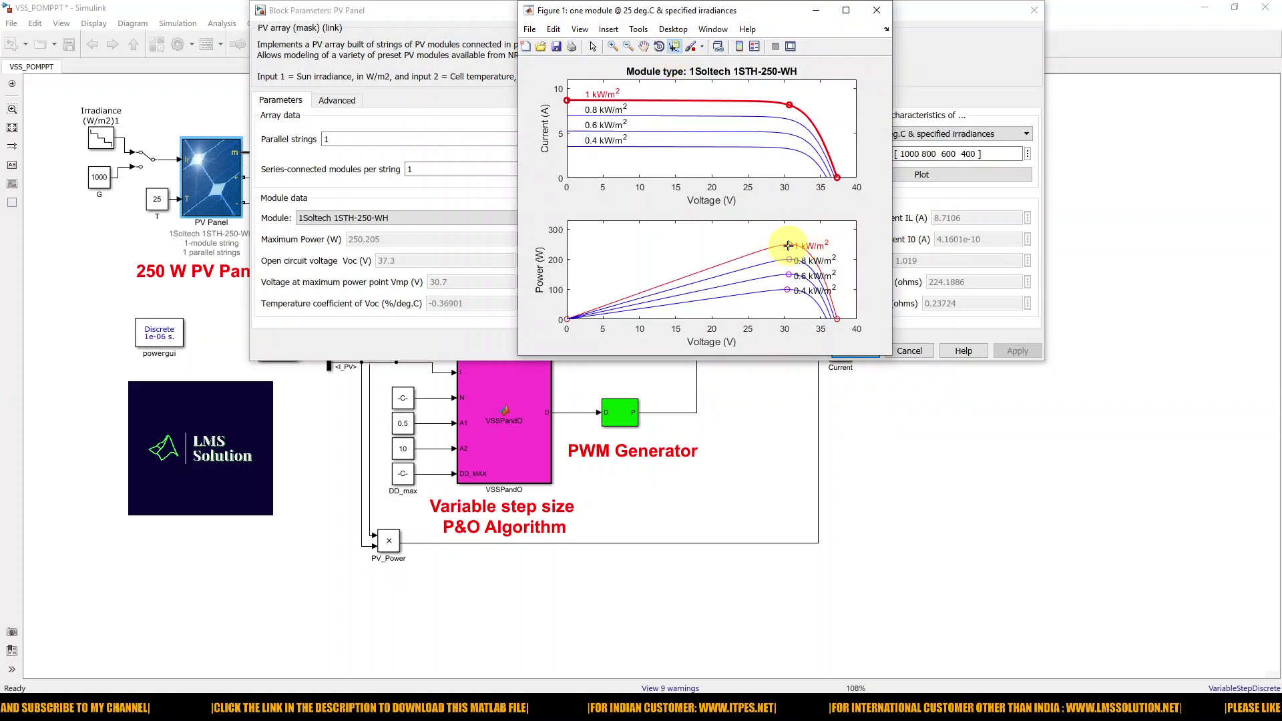
{"action": "left_click", "coordinate": [789, 246]}
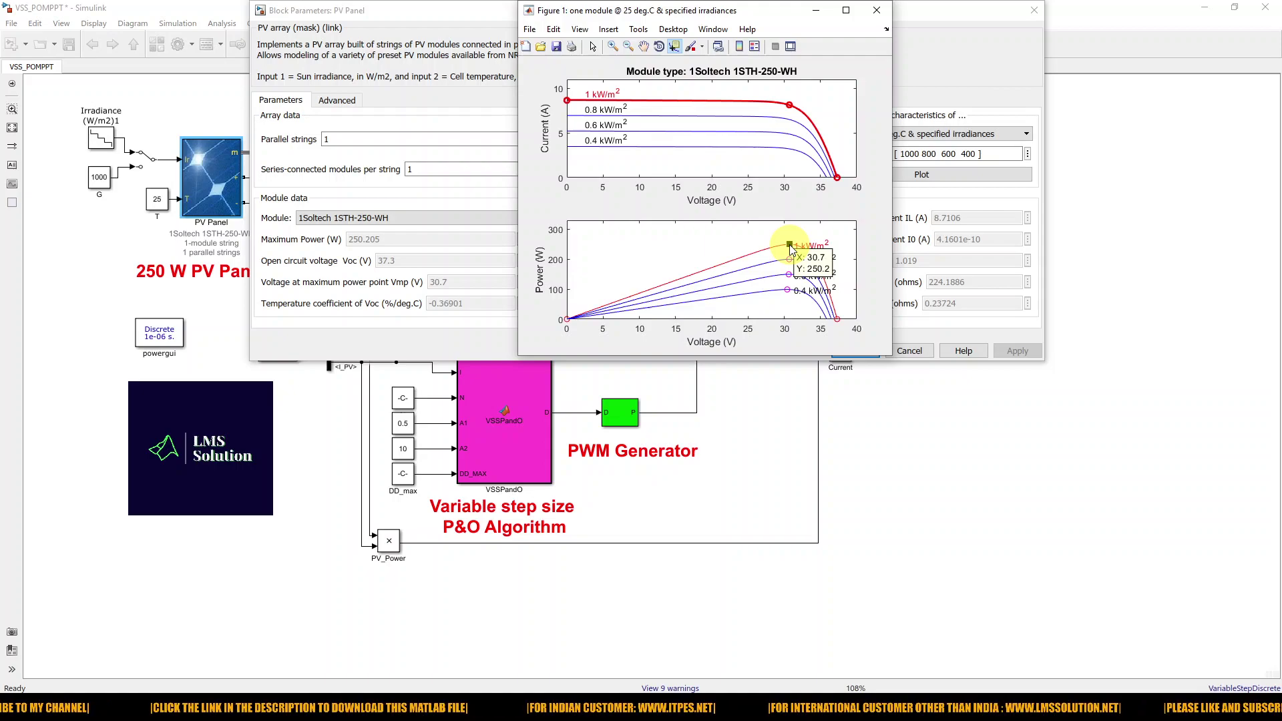
{"action": "left_click", "coordinate": [789, 260]}
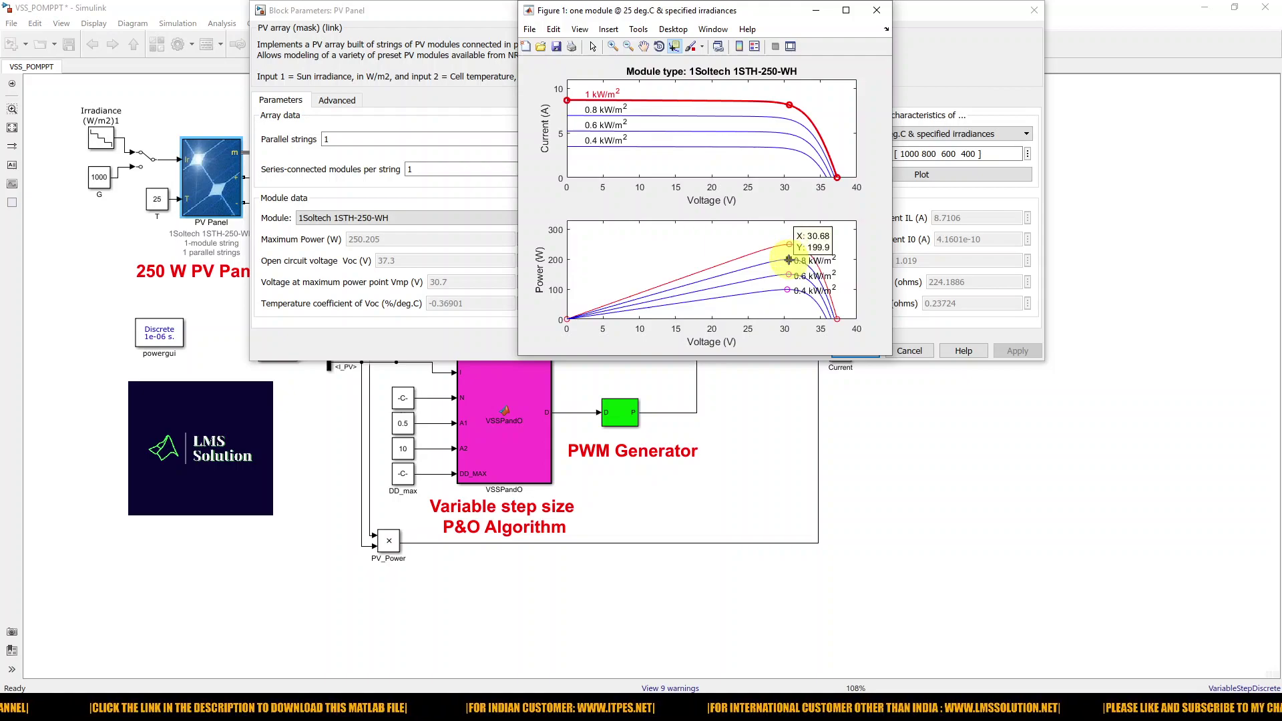
{"action": "left_click", "coordinate": [788, 274]}
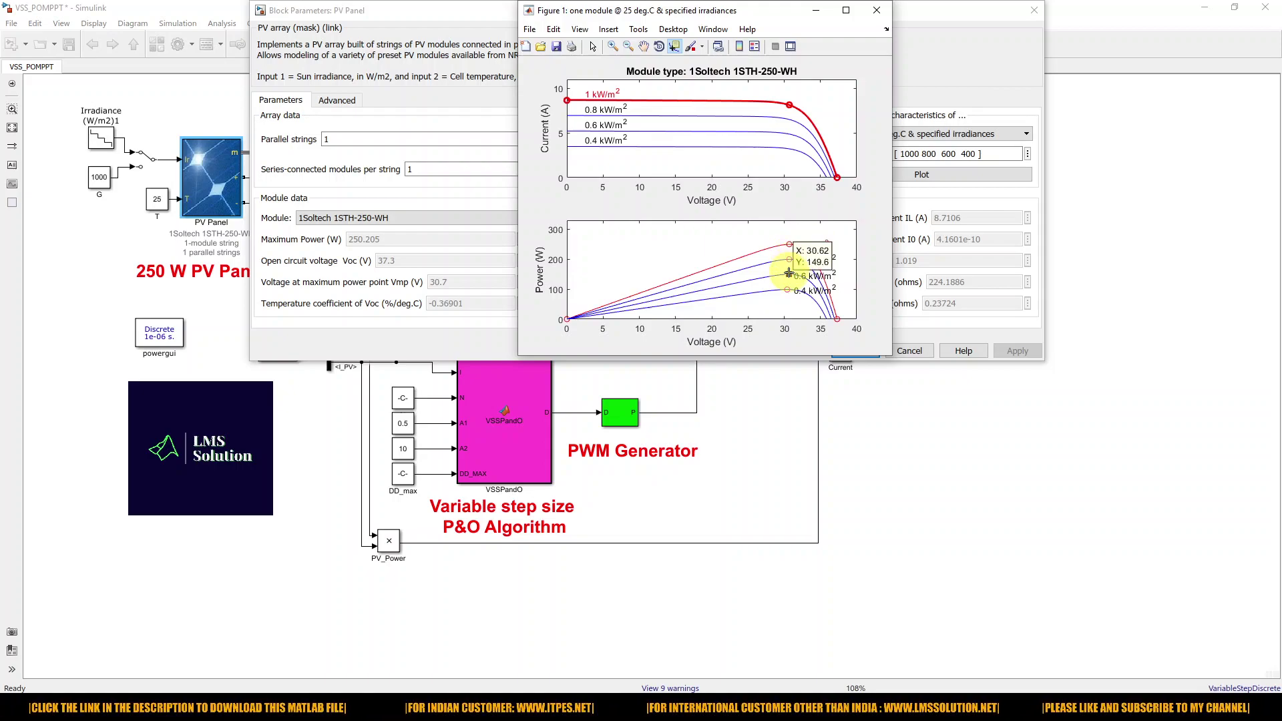
{"action": "left_click", "coordinate": [789, 290]}
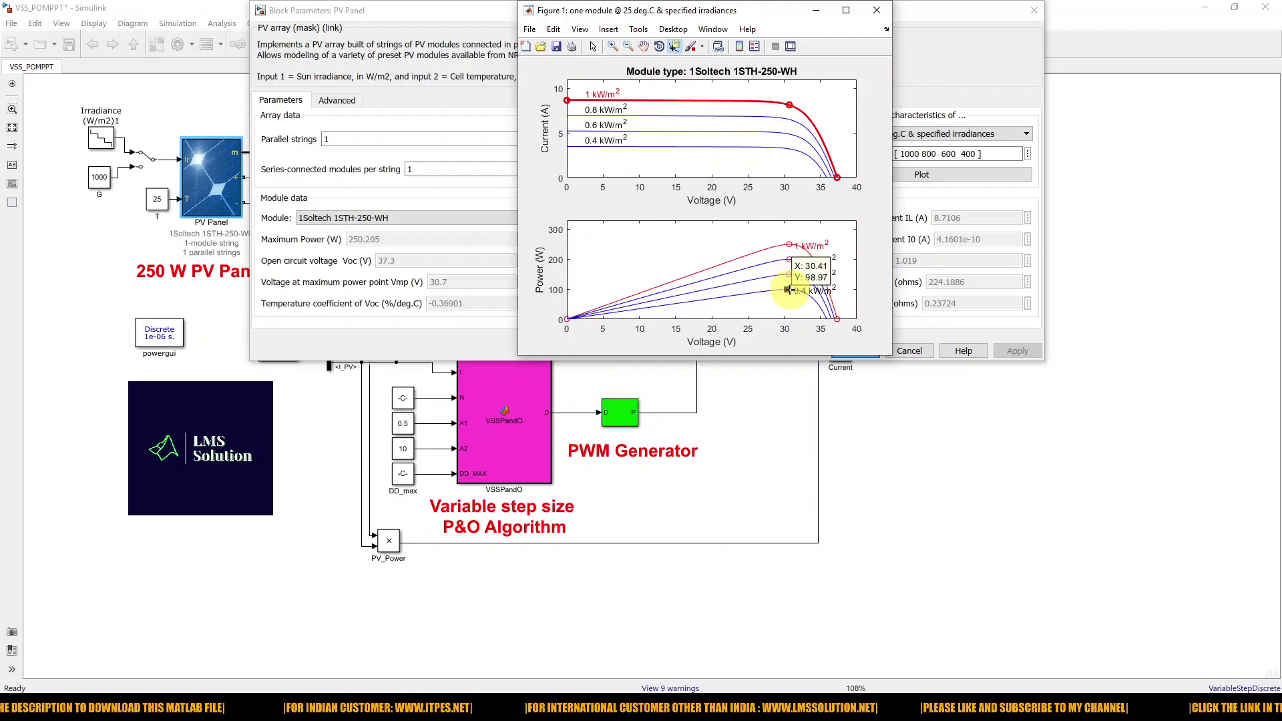
Close the characteristics figure and the PV Panel parameters dialog
{"action": "left_click", "coordinate": [877, 10]}
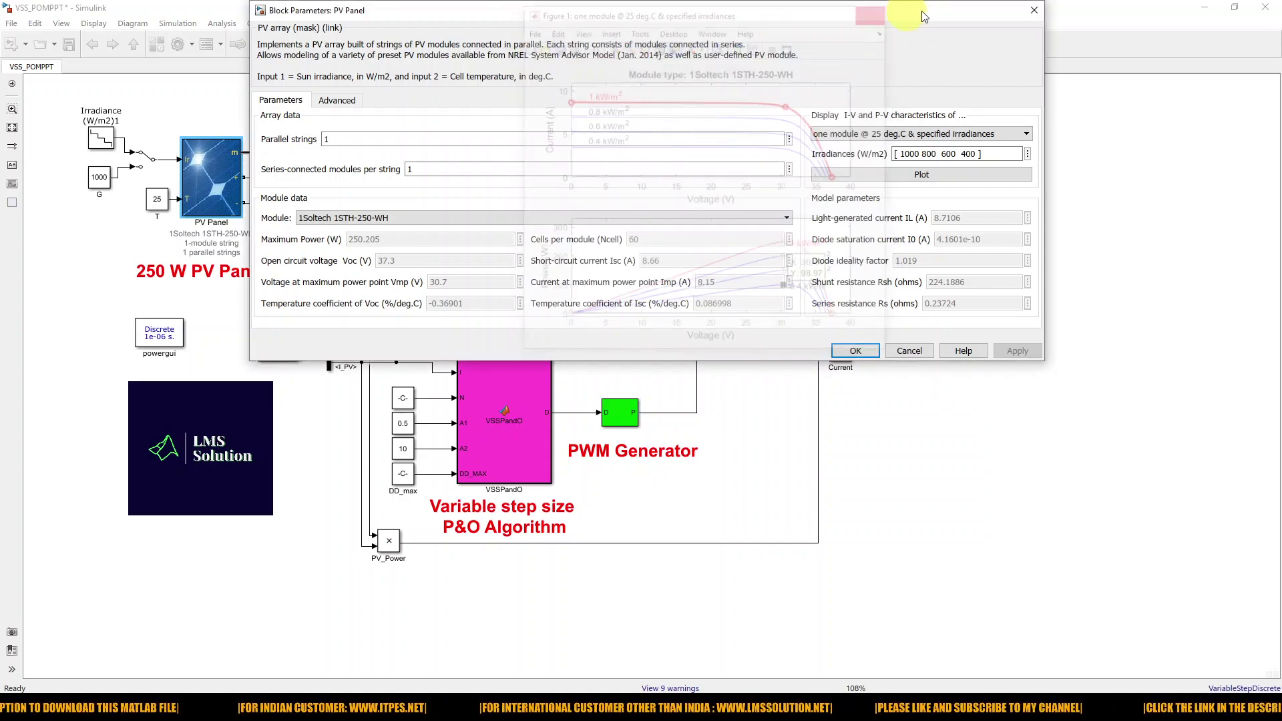
{"action": "left_click", "coordinate": [1034, 10]}
{"action": "double_click", "coordinate": [841, 216]}
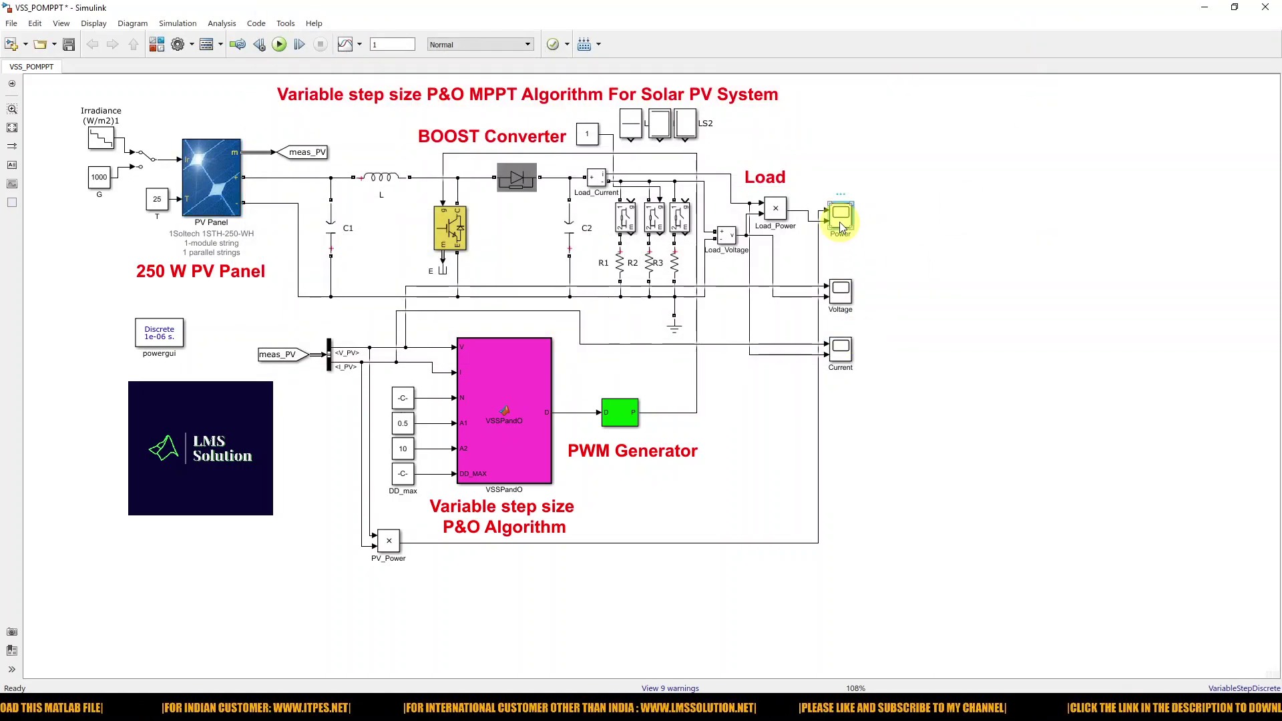
Move the Power scope over the diagram, circle the 250 W, 150 W and 100 W levels, then clear
{"action": "left_click_drag", "start_coordinate": [841, 208], "coordinate": [710, 218]}
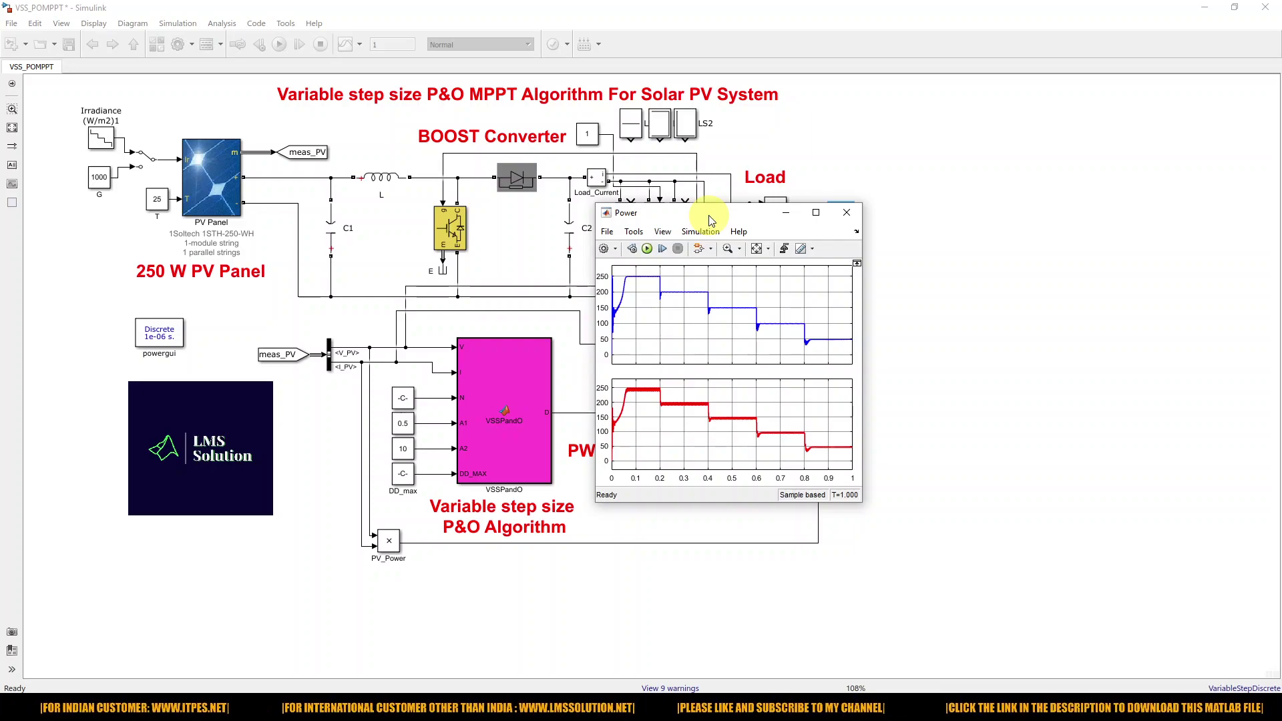
{"action": "key", "text": "ctrl+shift+p"}
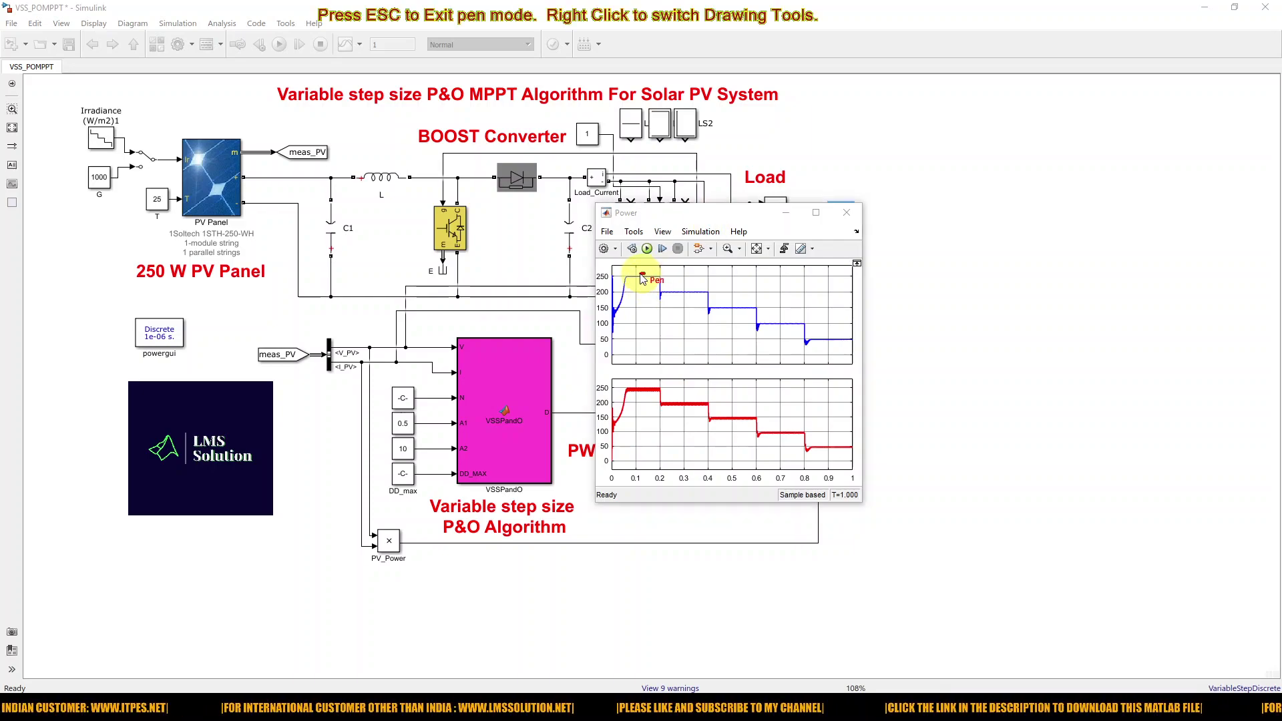
{"action": "mouse_move", "coordinate": [643, 279]}
{"action": "left_mouse_down"}
{"action": "mouse_move", "coordinate": [689, 306]}
{"action": "mouse_move", "coordinate": [687, 287]}
{"action": "left_mouse_up"}
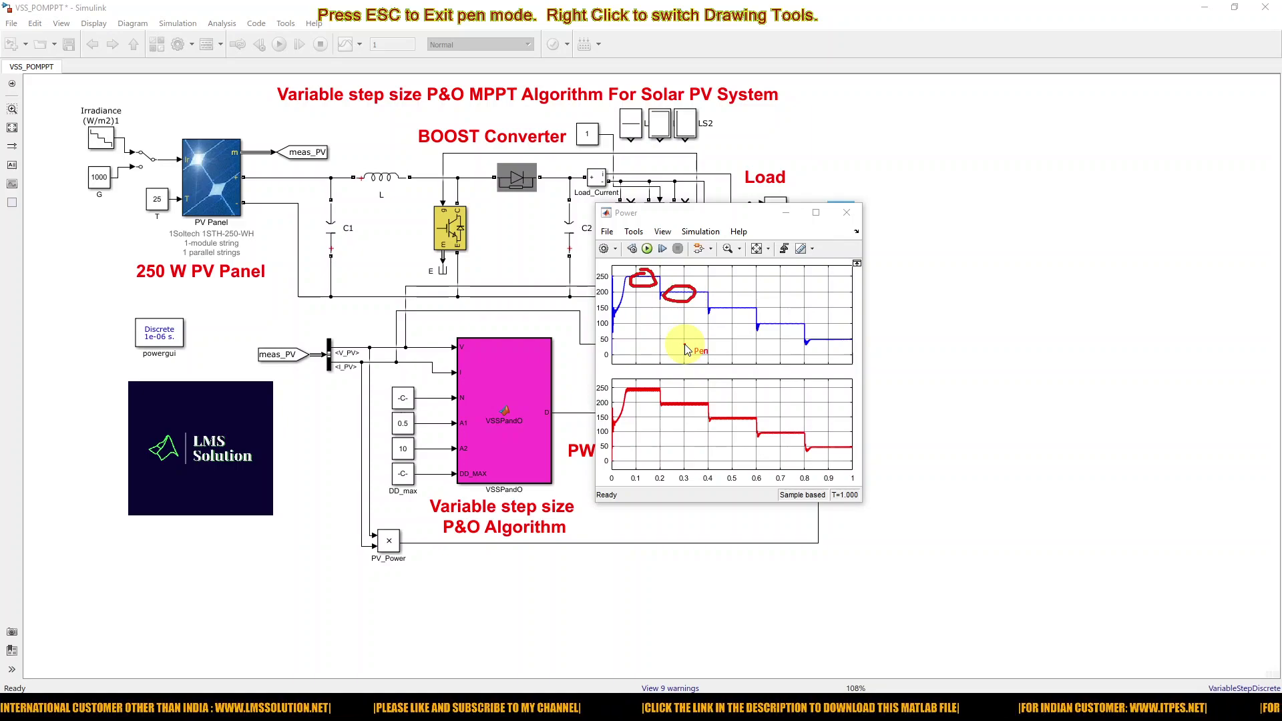
{"action": "mouse_move", "coordinate": [741, 301]}
{"action": "left_mouse_down"}
{"action": "mouse_move", "coordinate": [716, 312]}
{"action": "mouse_move", "coordinate": [741, 322]}
{"action": "mouse_move", "coordinate": [746, 304]}
{"action": "left_mouse_up"}
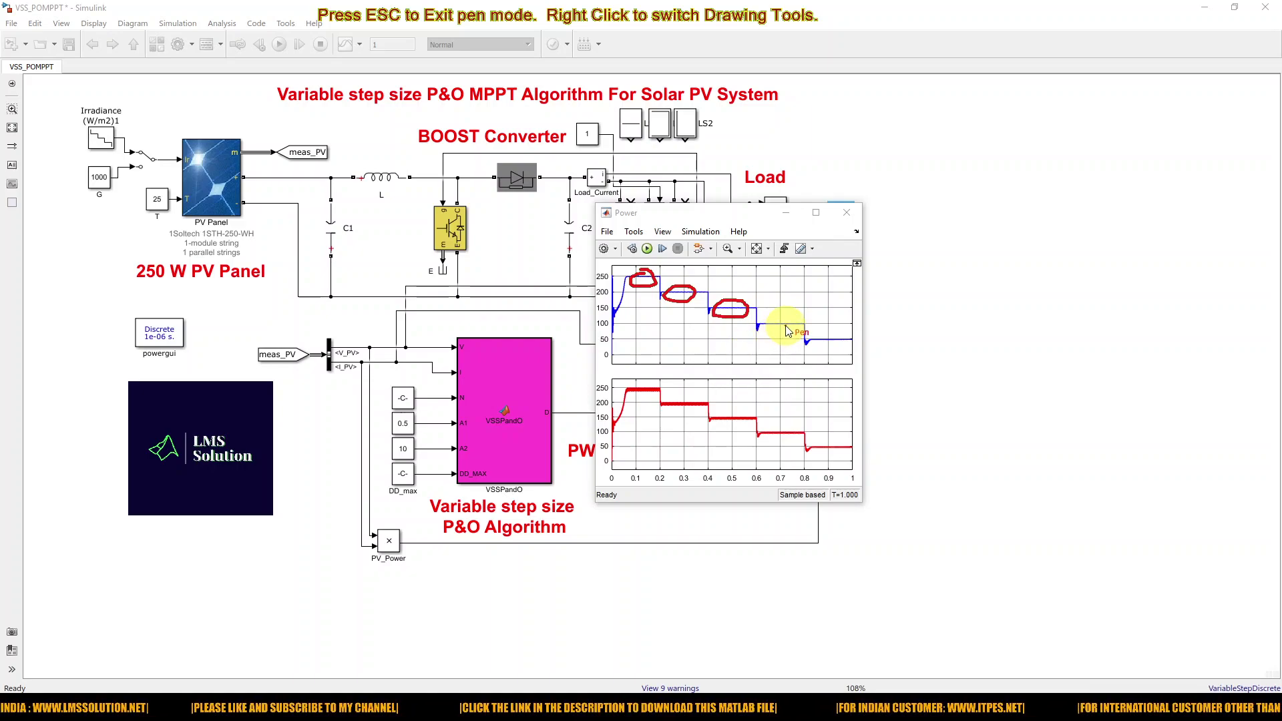
{"action": "mouse_move", "coordinate": [799, 322]}
{"action": "left_mouse_down"}
{"action": "mouse_move", "coordinate": [766, 330]}
{"action": "mouse_move", "coordinate": [786, 335]}
{"action": "mouse_move", "coordinate": [800, 328]}
{"action": "mouse_move", "coordinate": [793, 318]}
{"action": "mouse_move", "coordinate": [833, 335]}
{"action": "mouse_move", "coordinate": [816, 348]}
{"action": "mouse_move", "coordinate": [837, 333]}
{"action": "left_mouse_up"}
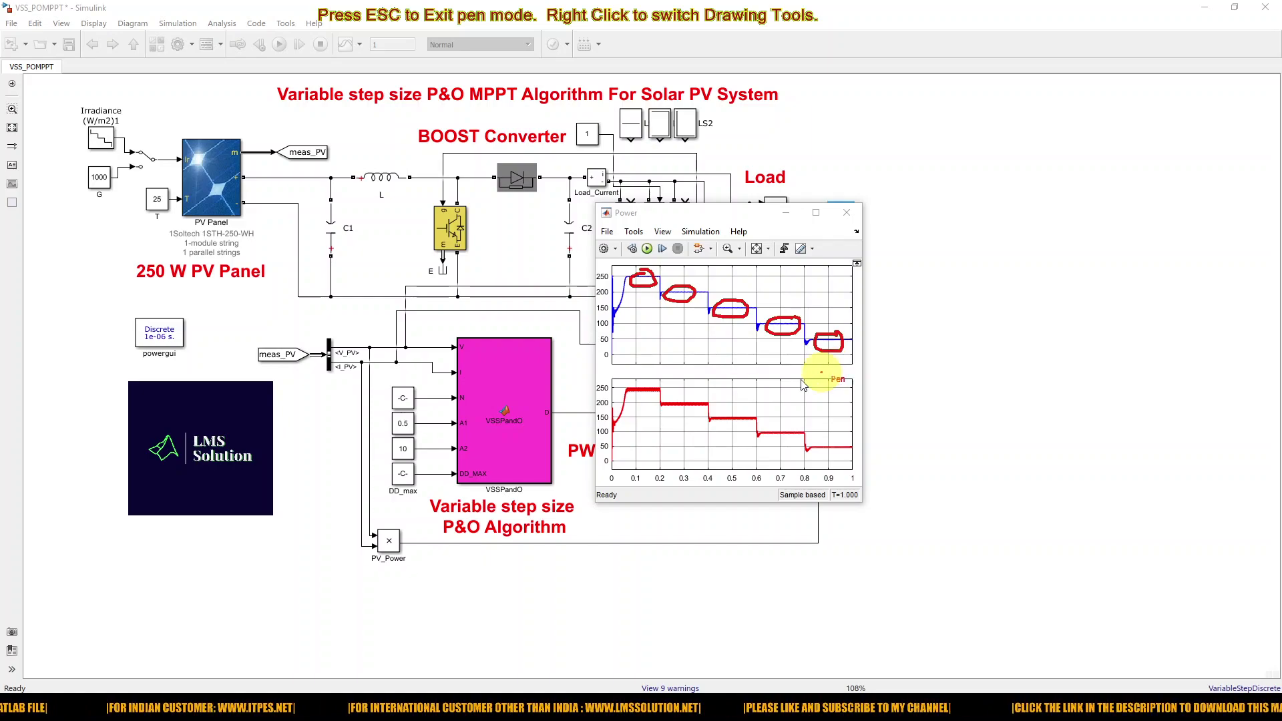
{"action": "key", "text": "Escape"}
Highlight the step1 and step2 lines in the VSSPandO code, then return to the Simulink model
{"action": "double_click", "coordinate": [501, 397]}
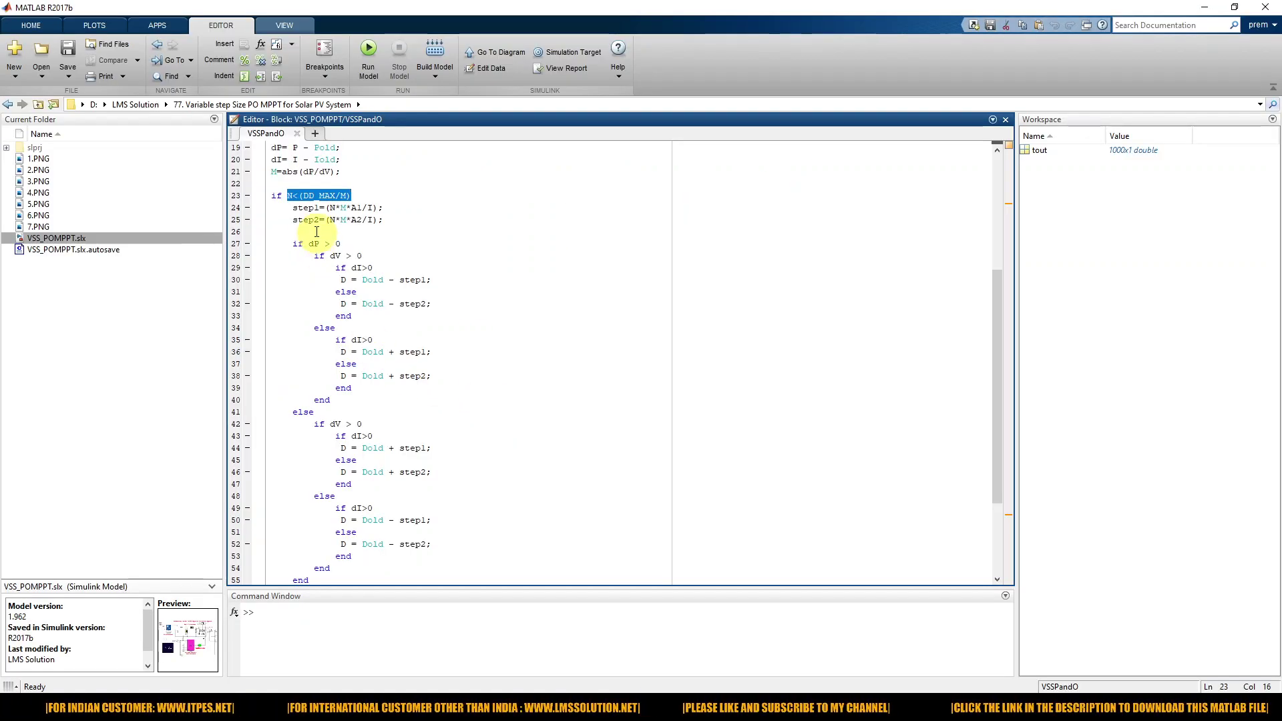
{"action": "left_click_drag", "start_coordinate": [293, 208], "coordinate": [388, 230]}
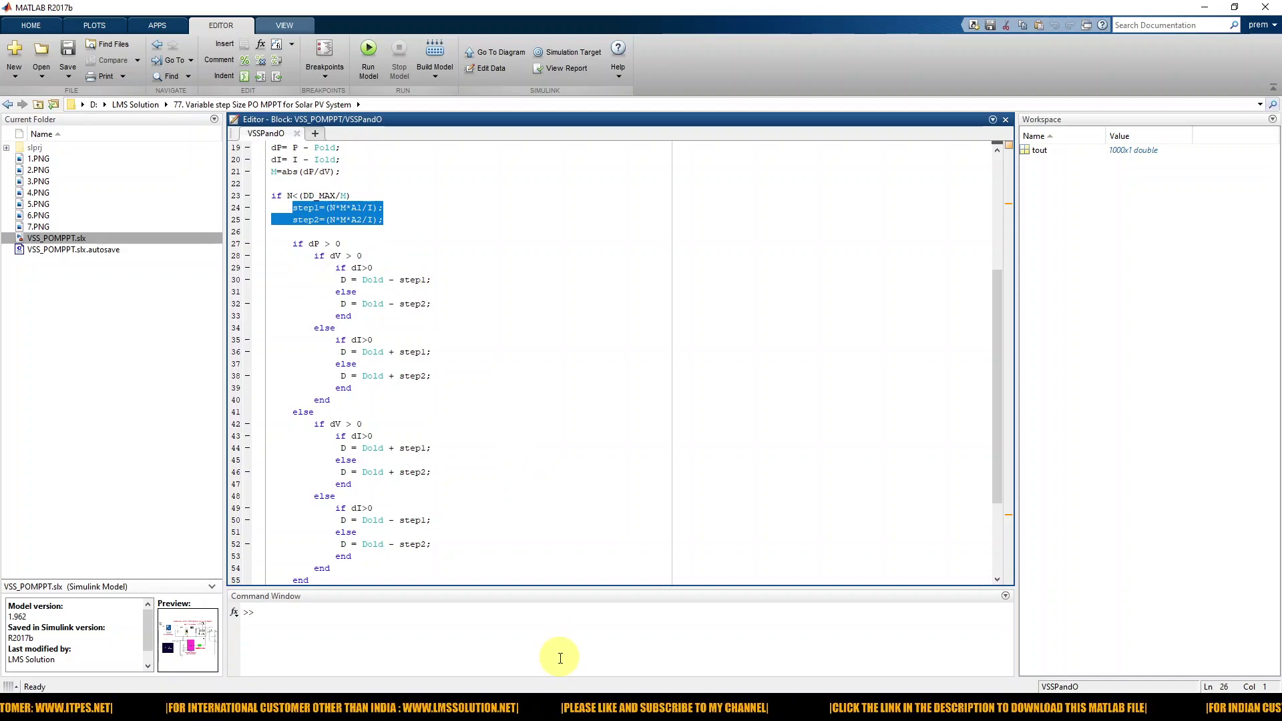
{"action": "mouse_move", "coordinate": [545, 691]}
{"action": "left_click", "coordinate": [502, 654]}
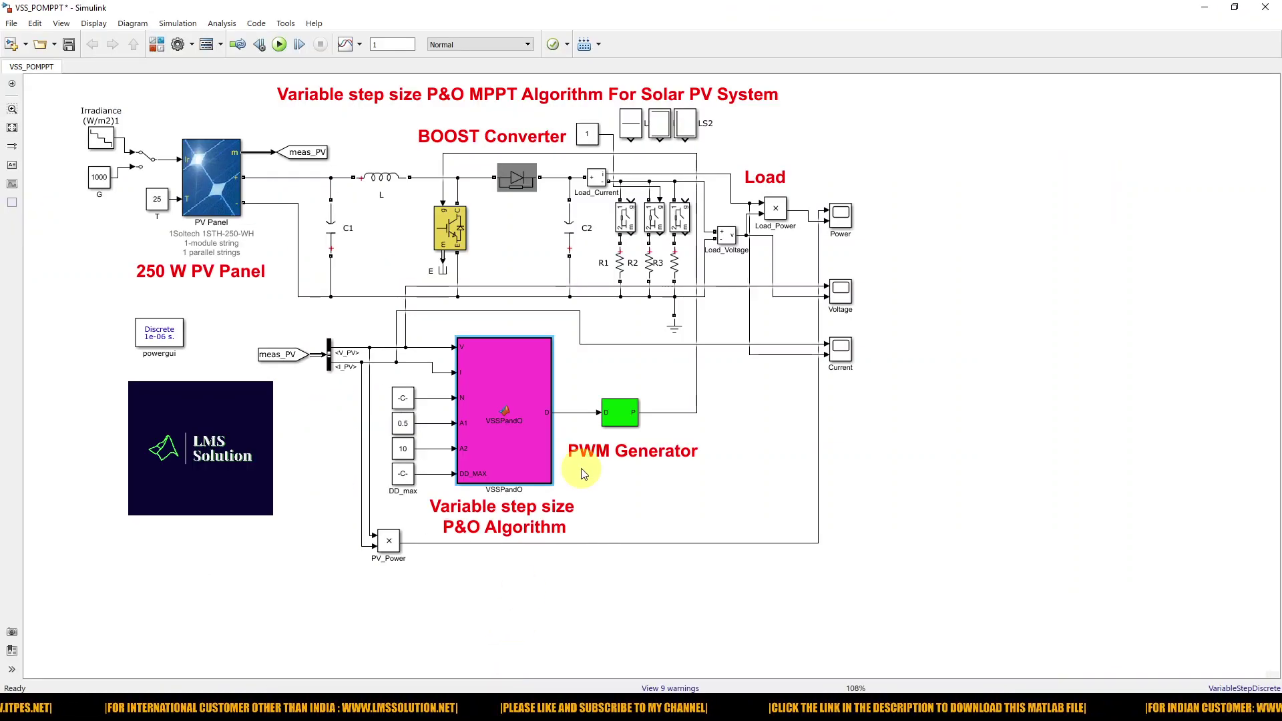